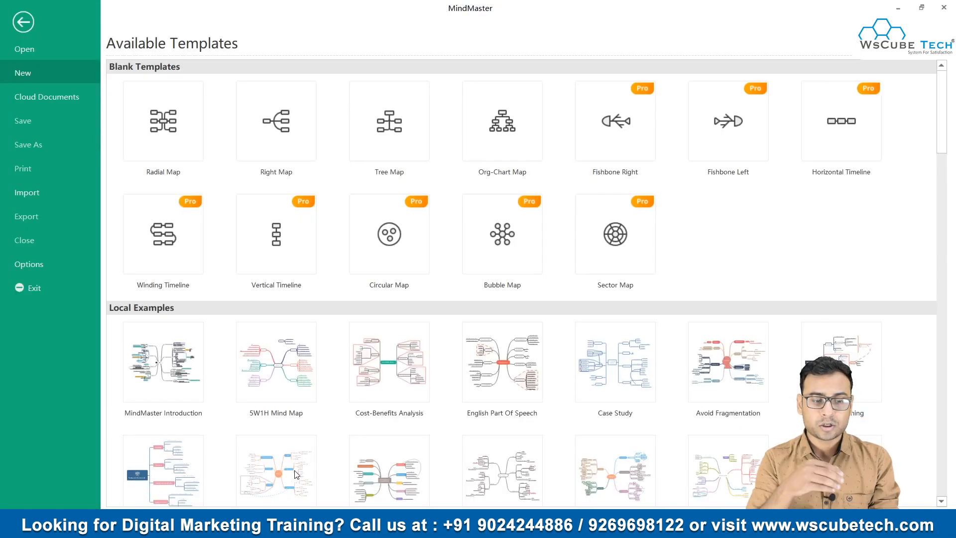
Step: Create a new mind map from the blank Right Map template
click(321, 108)
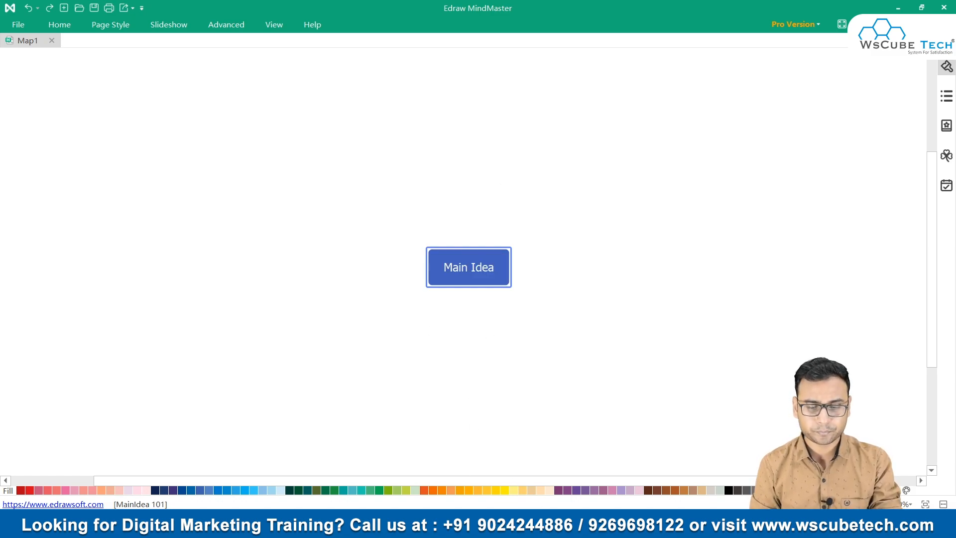
Step: Switch to Facebook Ads Manager, start a new campaign and review the Conversion objectives: Conversions, Catalogue Sales and Store Traffic
click(512, 522)
click(74, 181)
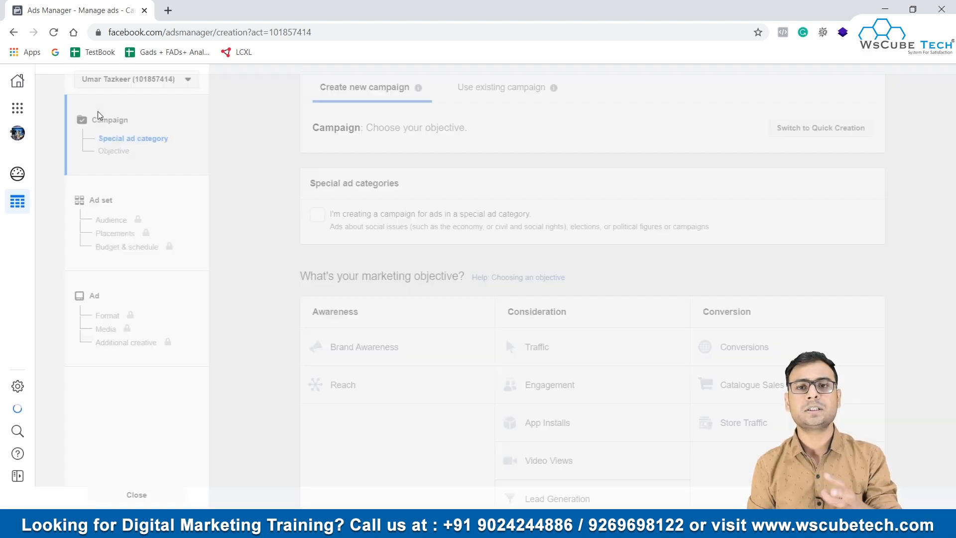
scroll(551, 365, down, 1)
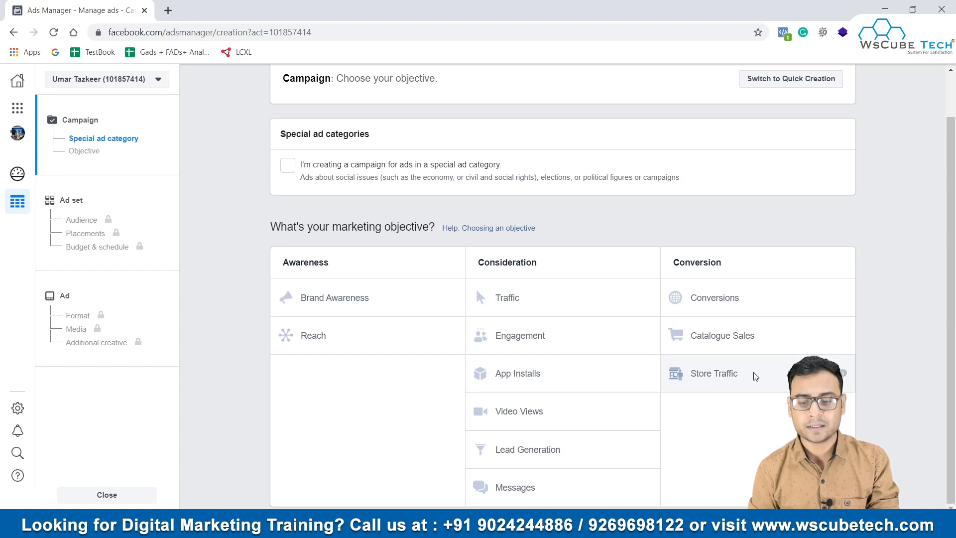
mouse_move(844, 374)
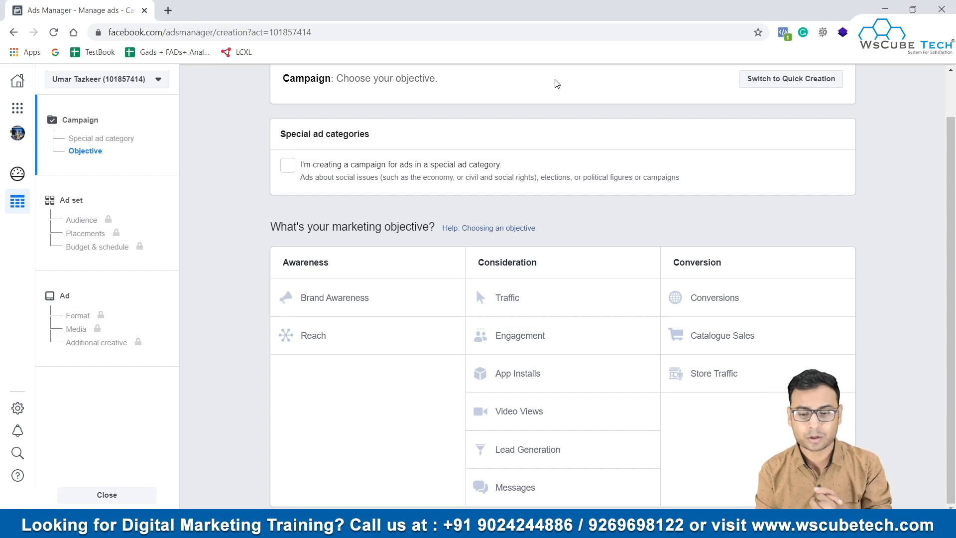
drag(866, 283, 744, 260)
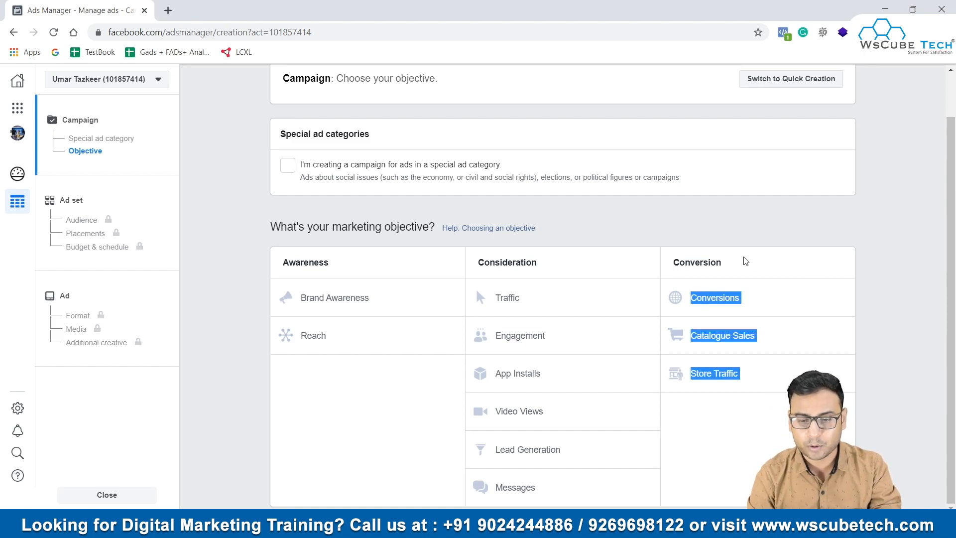
click(747, 449)
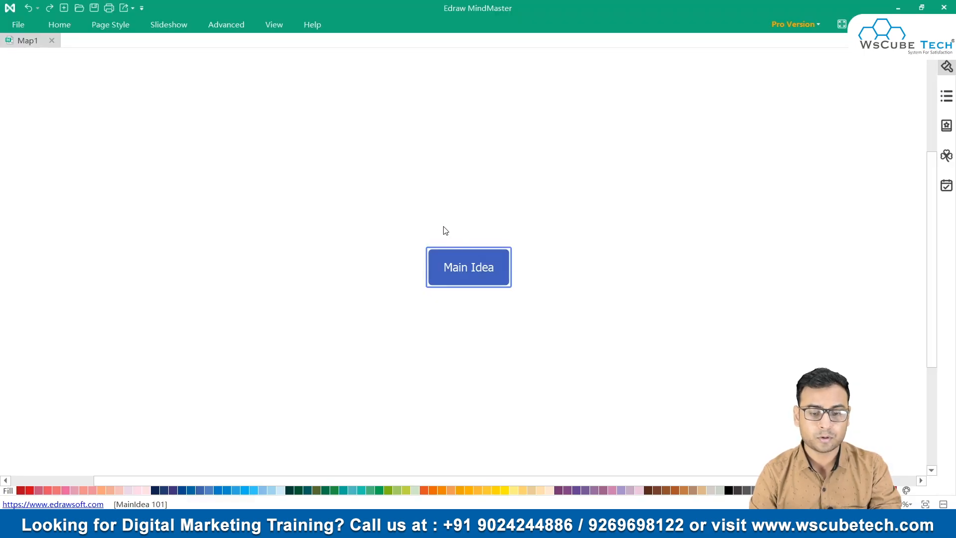
Step: Switch back to MindMaster and rename the Main Idea topic as "Store Traffic"
text(Store )
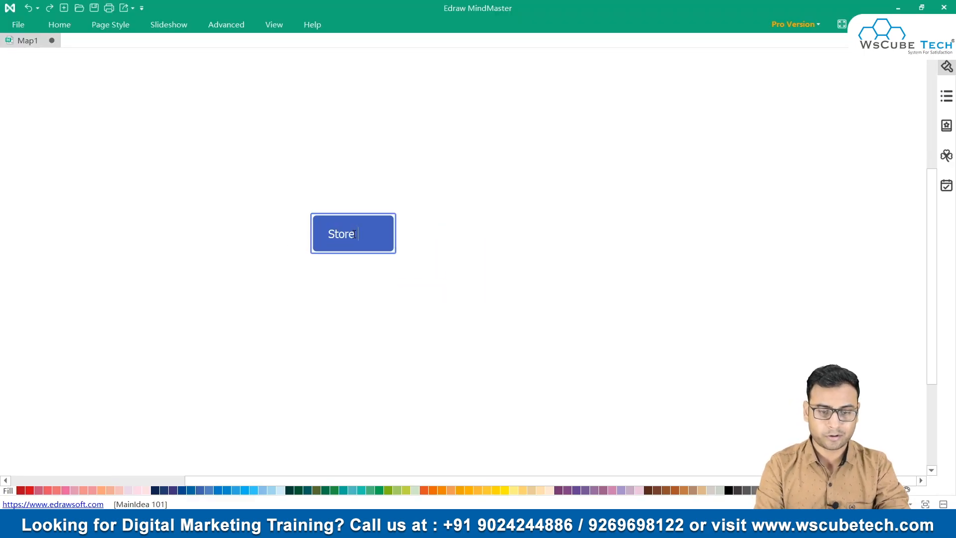
text(Traffic)
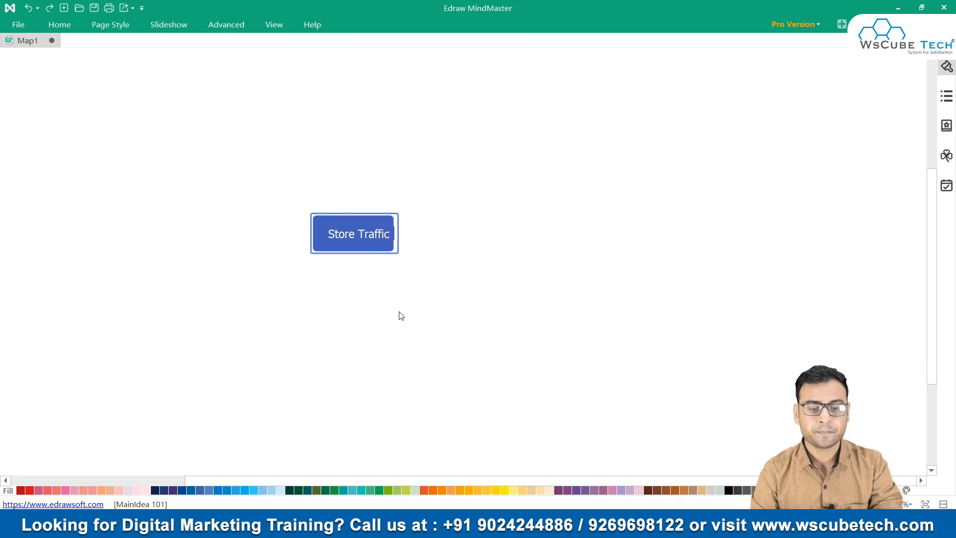
click(400, 315)
Step: Add a subtopic to Store Traffic reading "Page -> Shop Attach / Create -> Locations"
click(395, 234)
click(404, 233)
text(Page -> Sh)
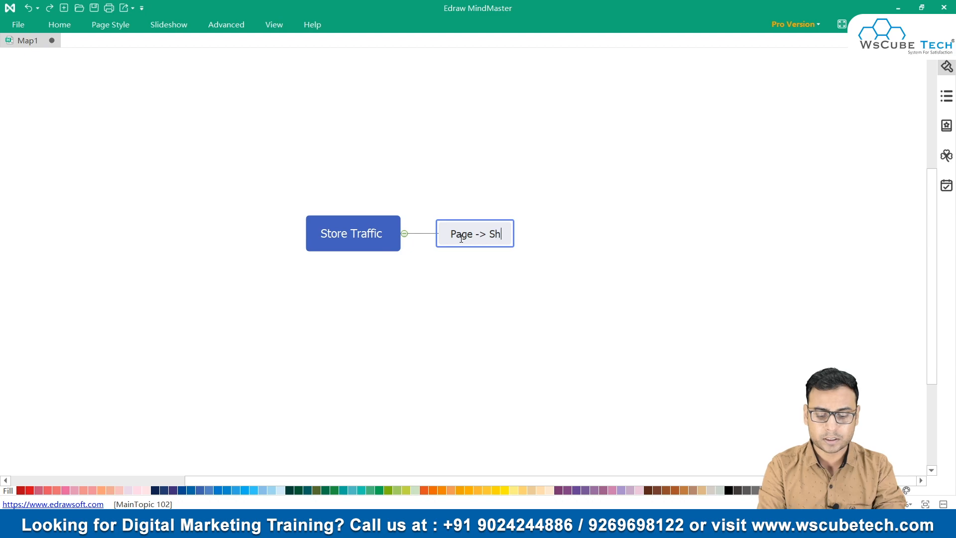
text(op Attach)
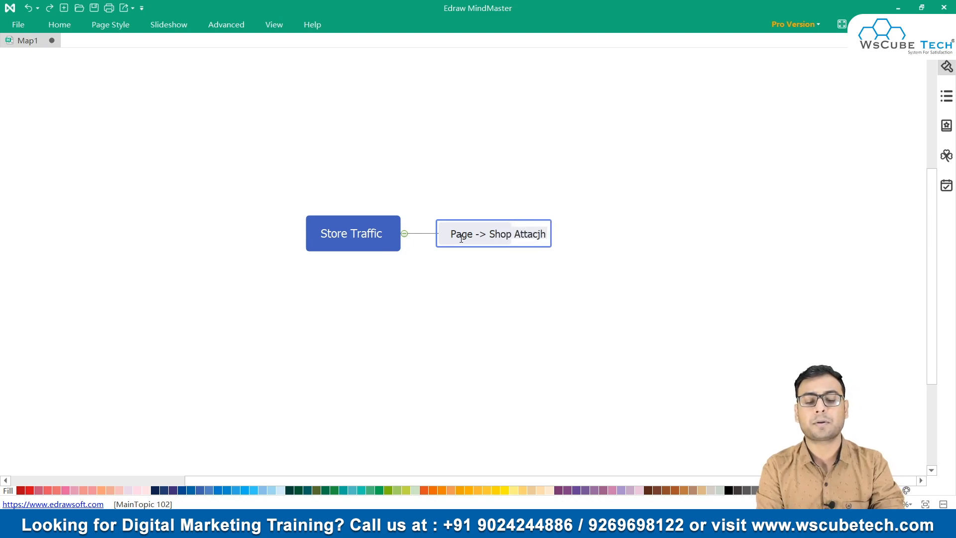
text( / Creat)
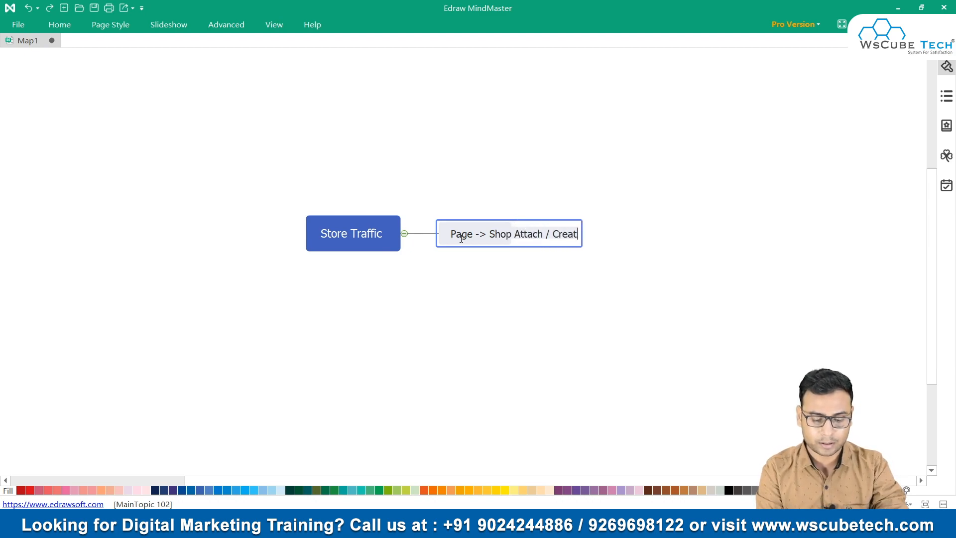
text(e -> Locatiopns)
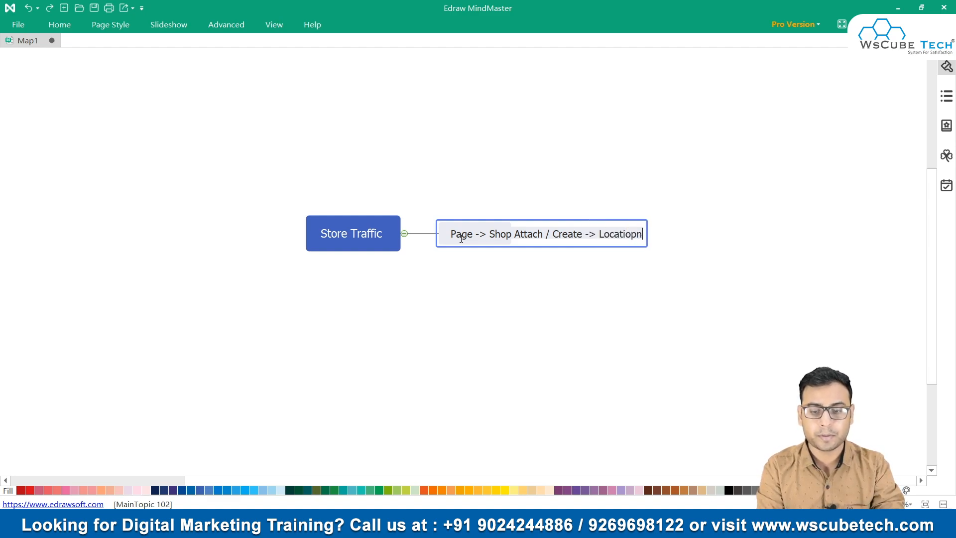
key(BackSpace)
key(BackSpace)
key(BackSpace)
text(ons)
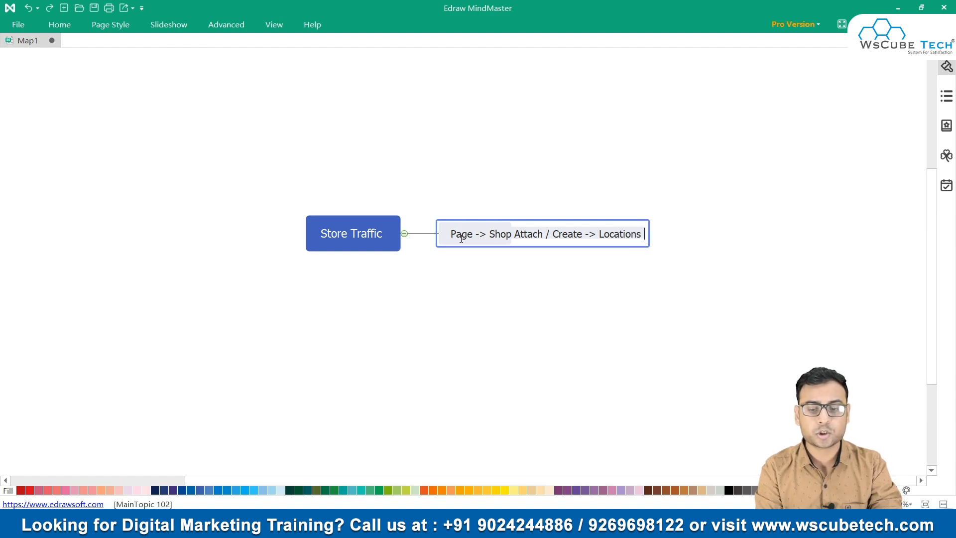
click(463, 313)
scroll(463, 314, up, 3)
scroll(463, 314, down, 6)
scroll(463, 314, up, 3)
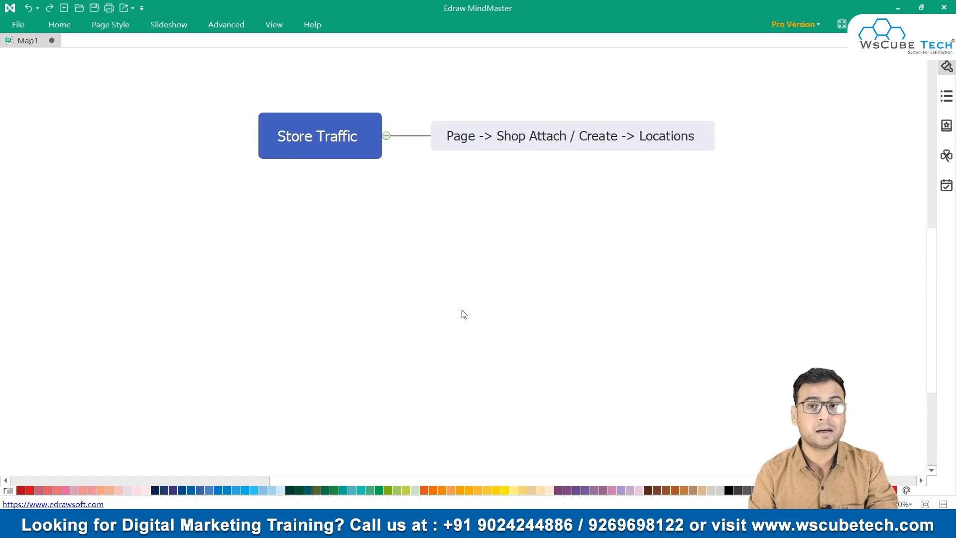
scroll(463, 314, down, 1)
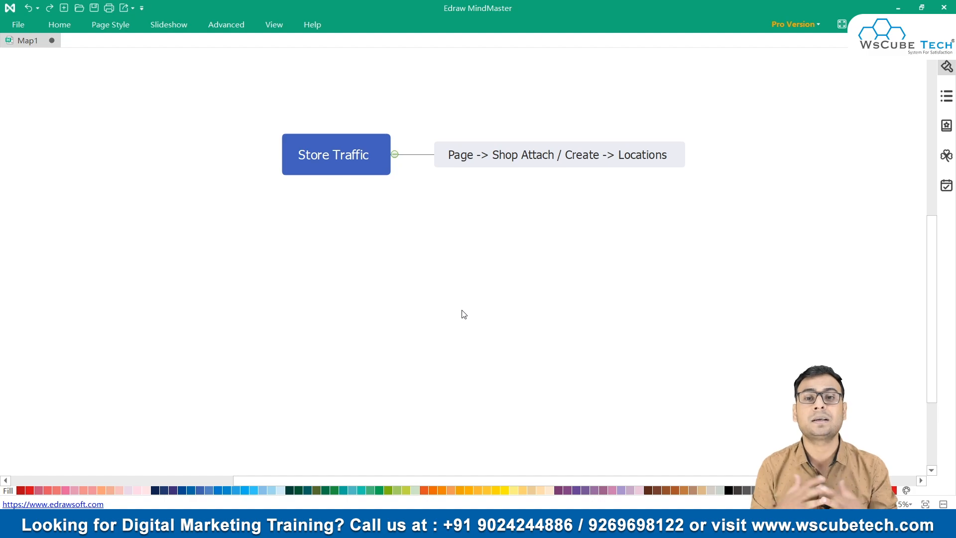
Step: Clear all the text from the subtopic attached to Store Traffic, leaving its box empty
click(482, 160)
double_click(482, 159)
key(BackSpace)
text(S)
key(BackSpace)
click(433, 193)
Step: Move the main topic lower on the canvas and rename it "DrY Clining Business"
click(333, 164)
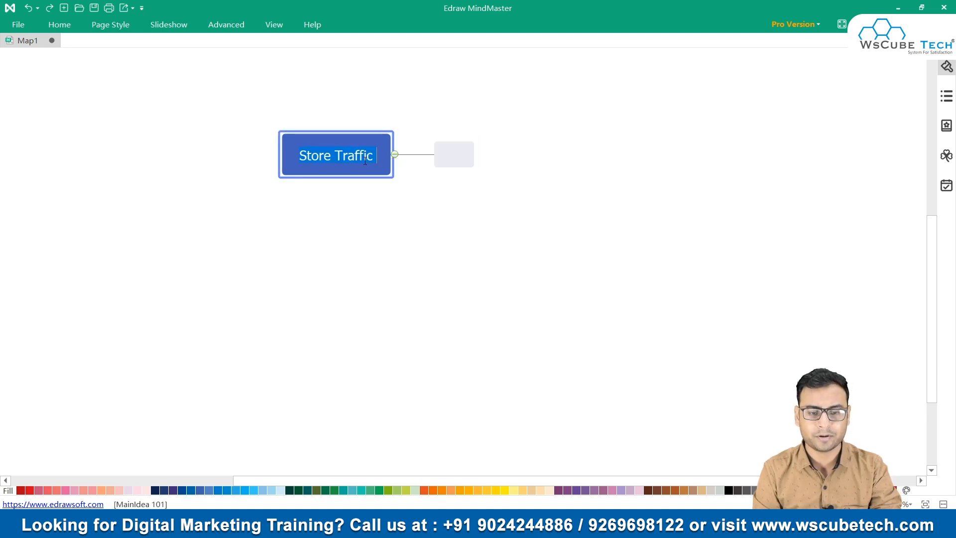
drag(344, 169, 329, 237)
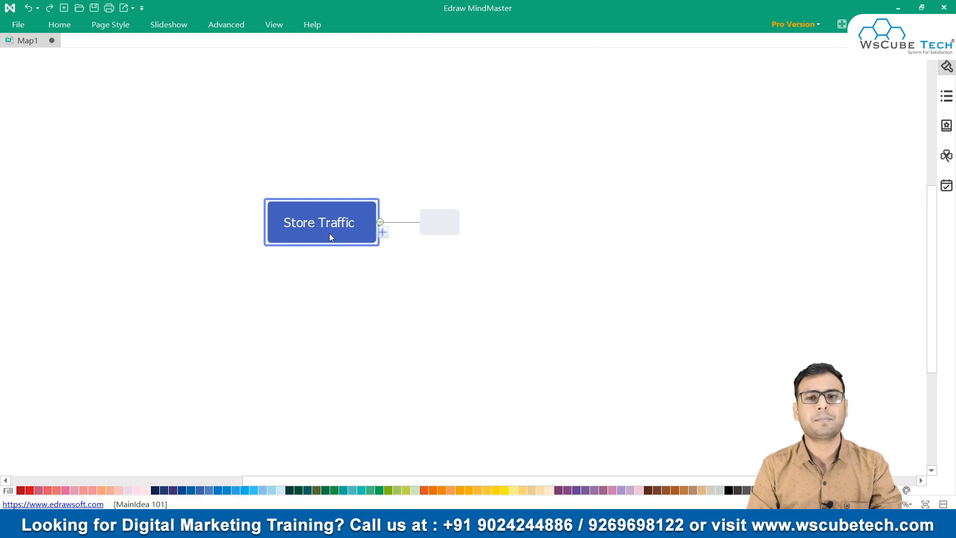
double_click(333, 224)
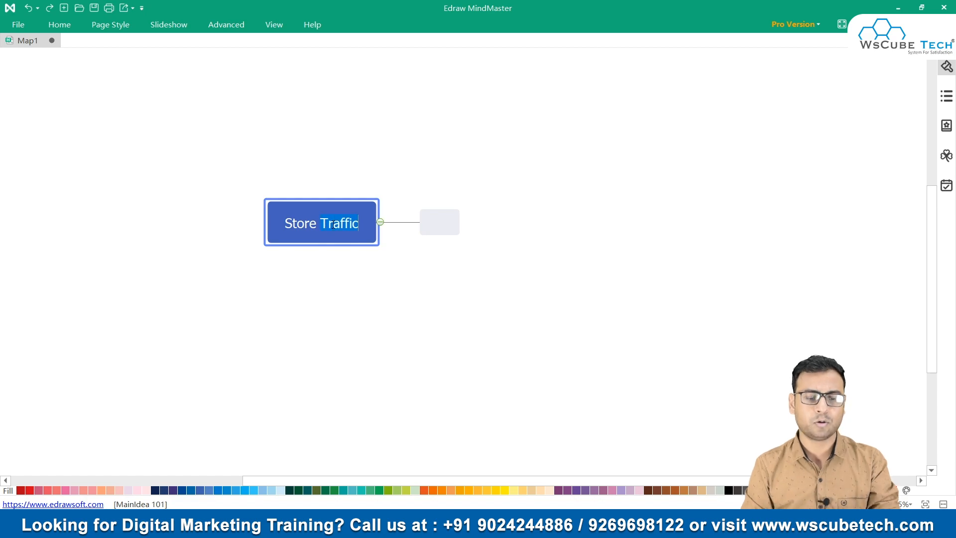
key(ctrl+a)
key(BackSpace)
text(F)
key(BackSpace)
text(Dru)
key(BackSpace)
text(Y Clininng)
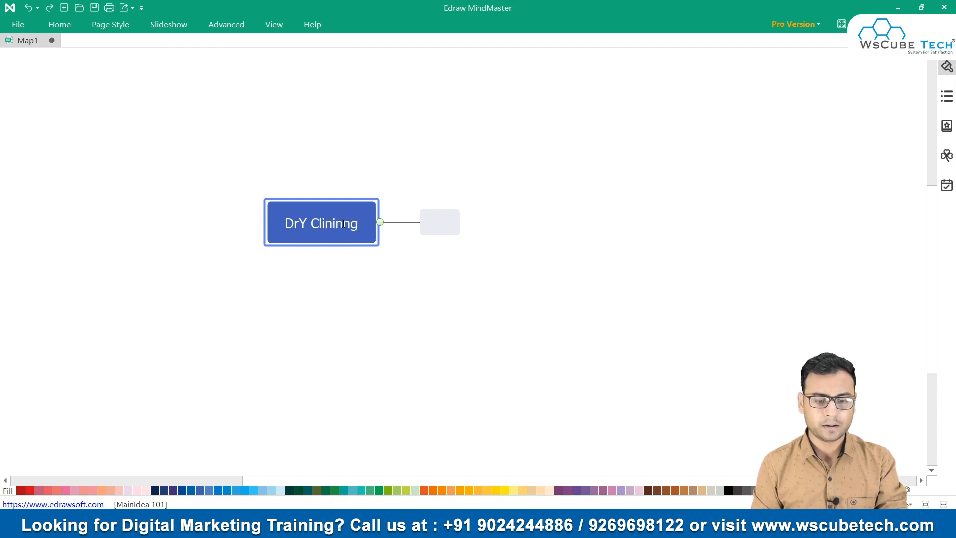
key(BackSpace)
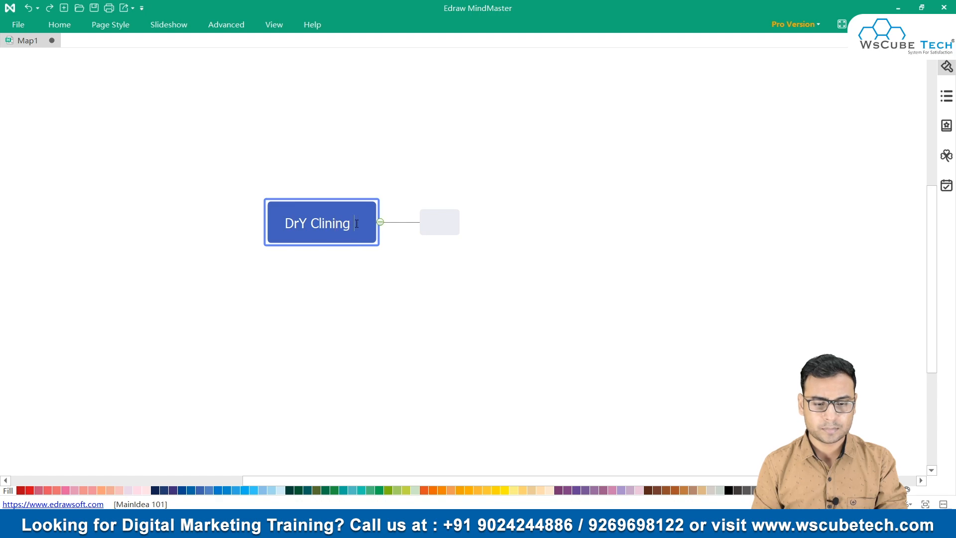
text(Business)
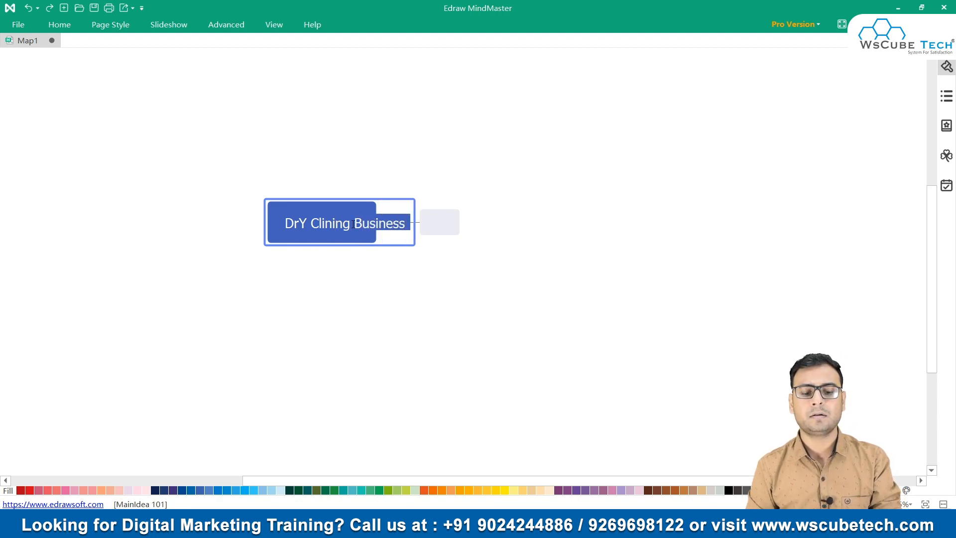
click(398, 271)
click(398, 216)
click(437, 257)
Step: Draw a relationship arrow from the main topic to a new floating topic above it named "Page"
click(379, 234)
key(ctrl+r)
click(364, 113)
text({ag)
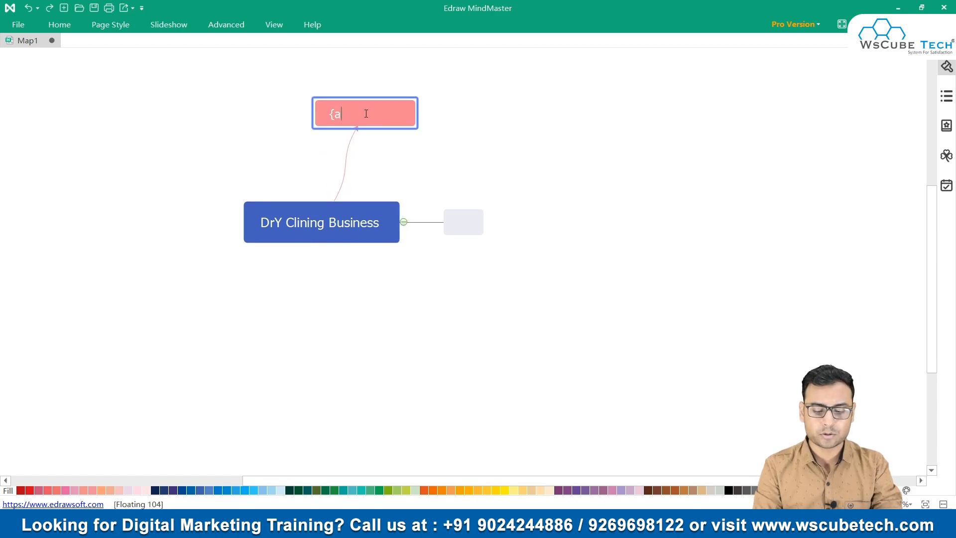
key(BackSpace)
key(BackSpace)
key(BackSpace)
text(Page)
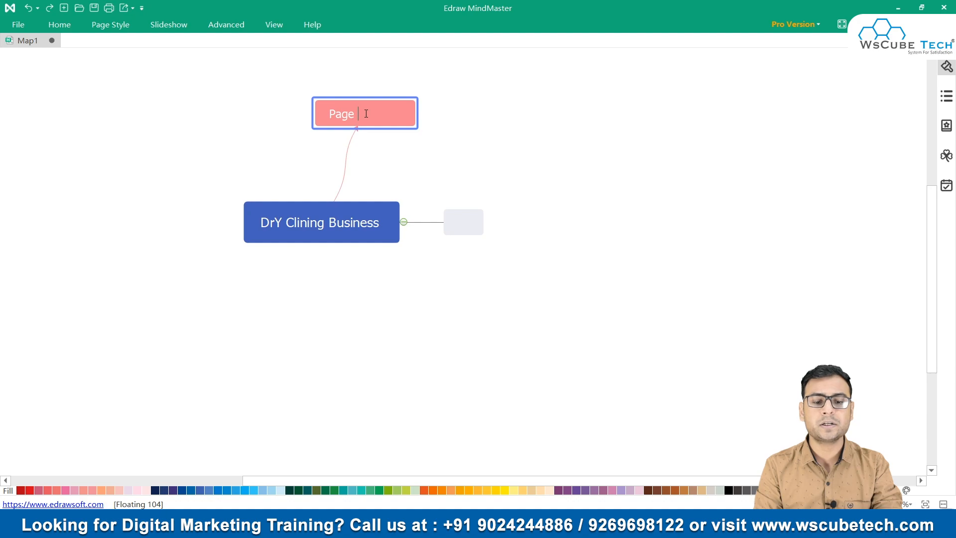
click(438, 100)
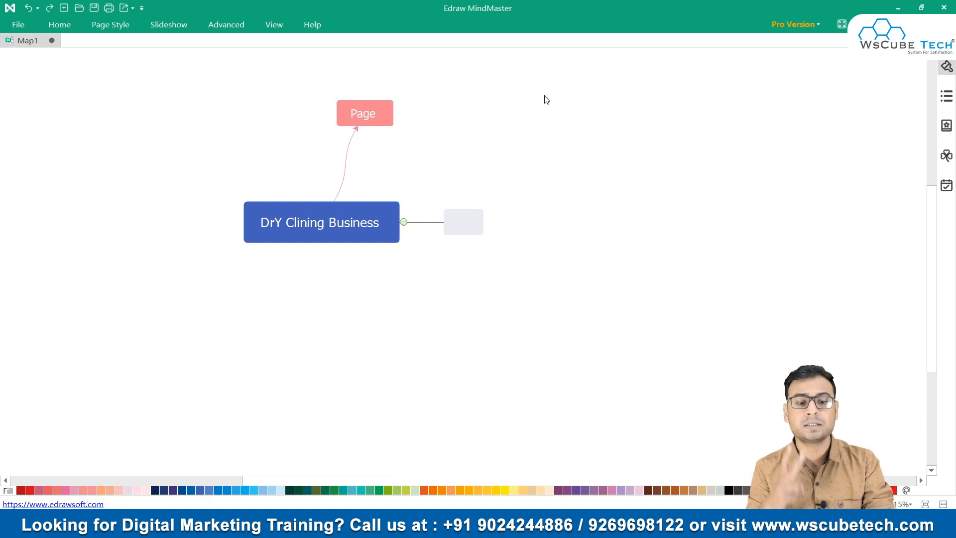
Step: Draw a relationship arrow from the main topic to a new floating topic at its upper left named "Branches"
click(338, 219)
key(ctrl+r)
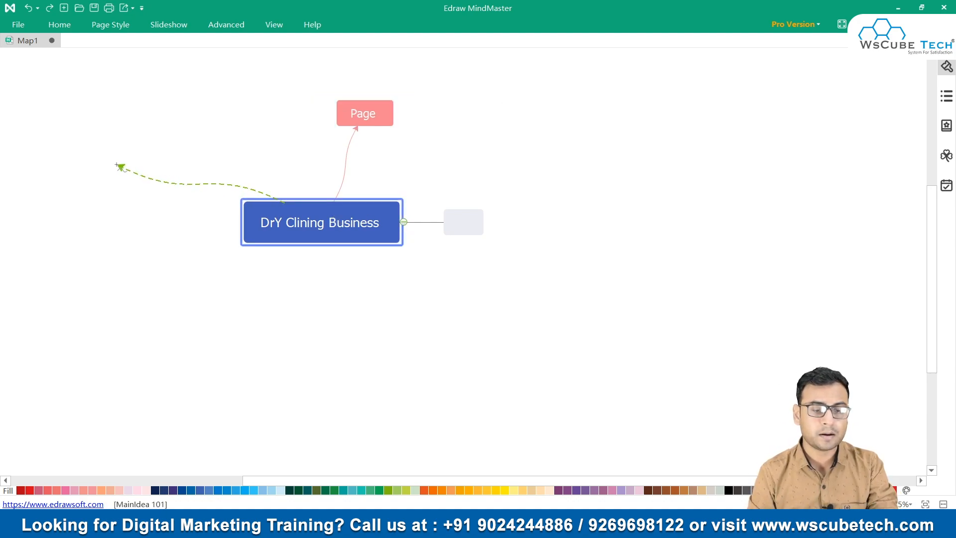
click(117, 165)
text(Branches)
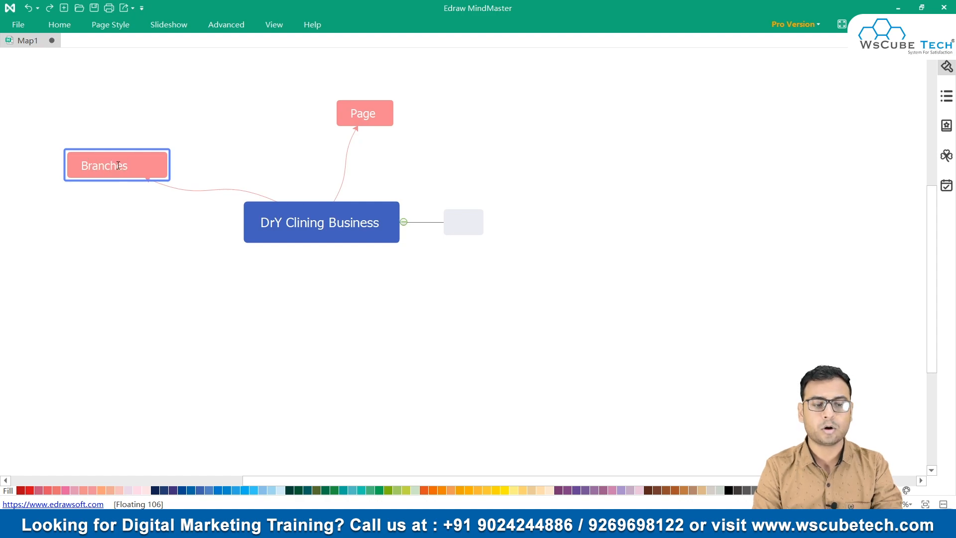
click(134, 241)
Step: Reposition the main topic and Branches closer together, and link Branches to a new floating topic named "Multiple Cities"
click(315, 224)
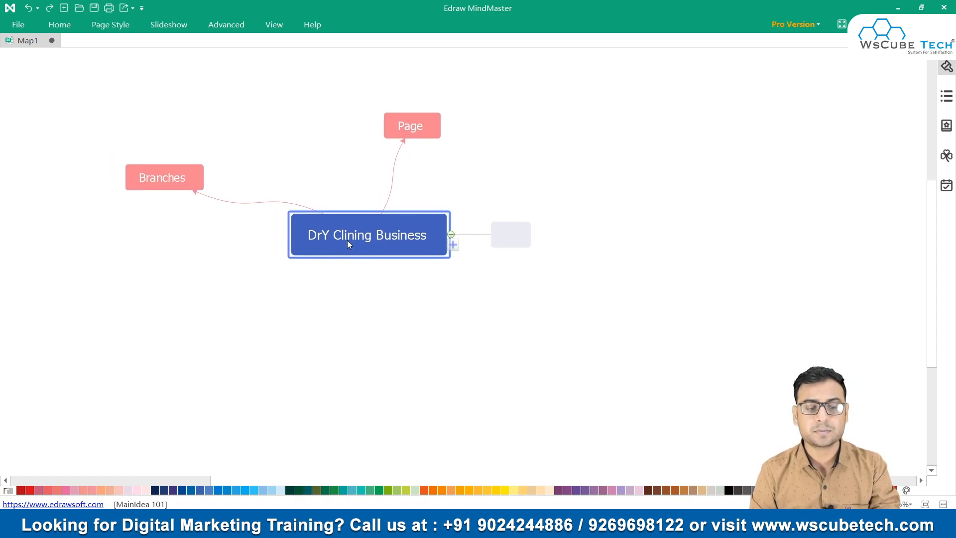
drag(156, 170, 228, 166)
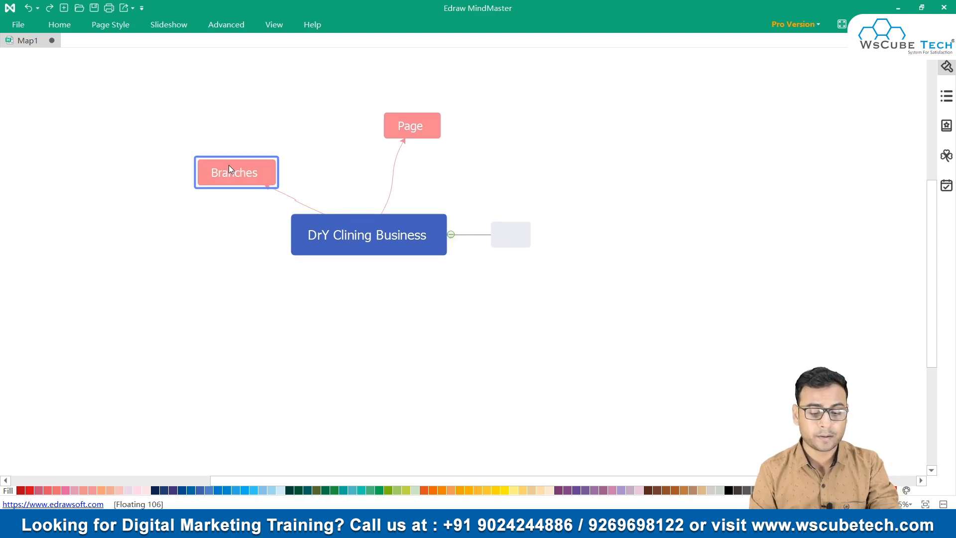
click(175, 121)
text(Mult)
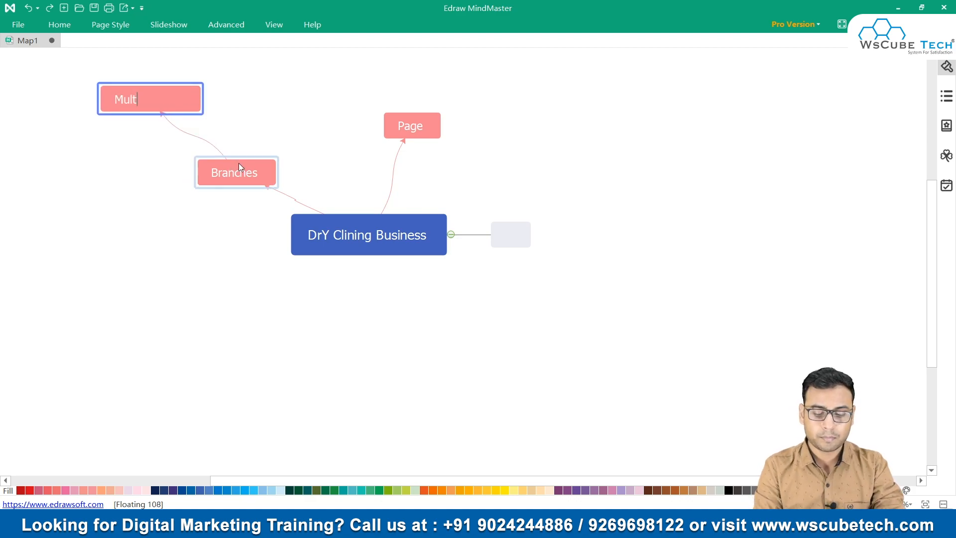
text(iple Cities)
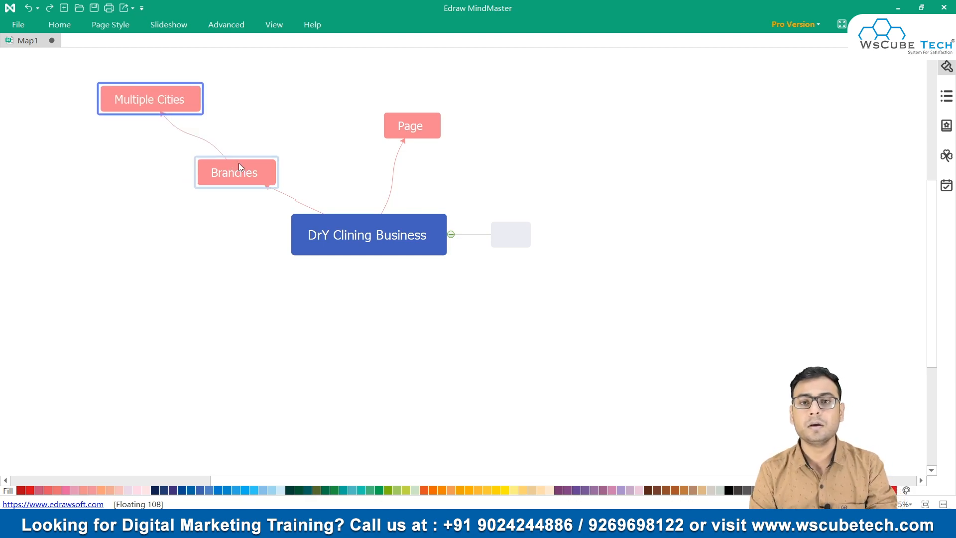
click(239, 266)
Step: Label the empty subtopic of the main topic "Shop 1"
double_click(513, 239)
text(S)
text(p 1)
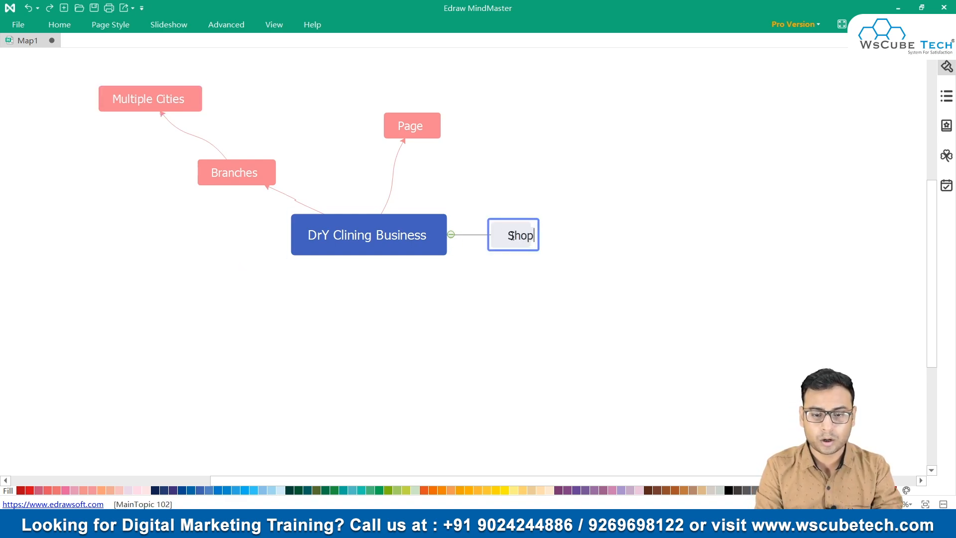
click(531, 297)
Step: Duplicate the Shop 1 subtopic under the main topic to make four, all arranged on its right side
click(523, 235)
key(ctrl+c)
click(417, 244)
key(ctrl+v)
drag(575, 299, 501, 192)
key(ctrl+c)
click(433, 219)
key(ctrl+v)
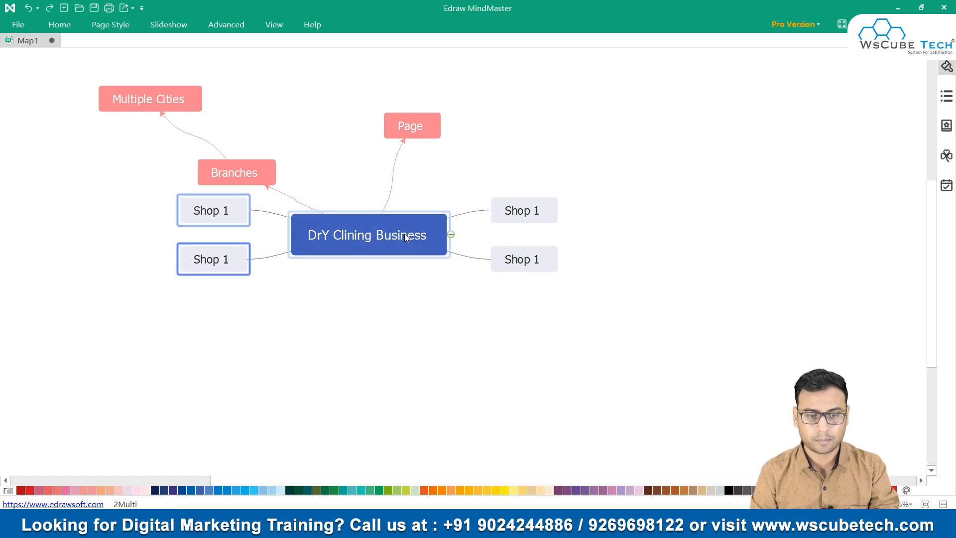
drag(235, 261, 491, 314)
Step: Rename the second and third shop subtopics as "Shop 2" and "Shop 3"
click(539, 213)
click(538, 212)
click(538, 210)
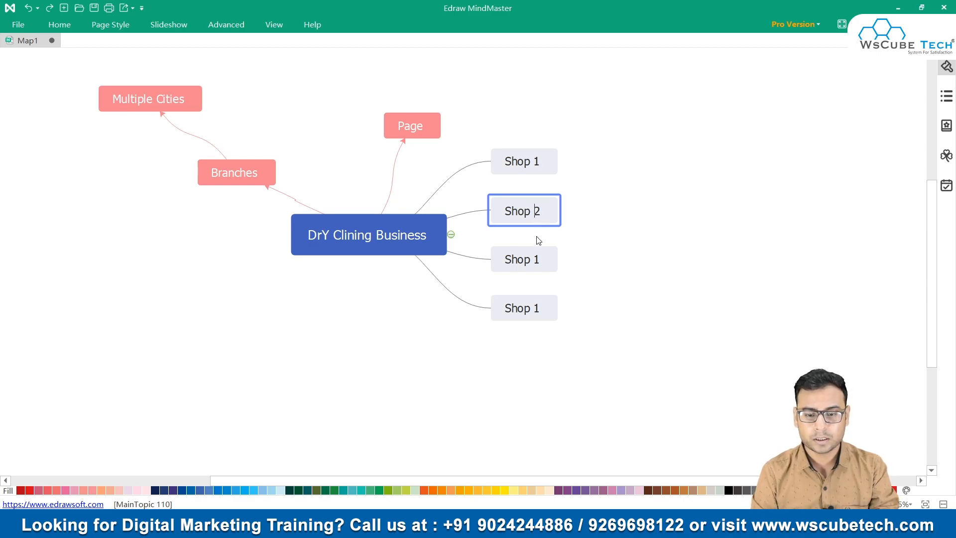
double_click(533, 258)
click(536, 259)
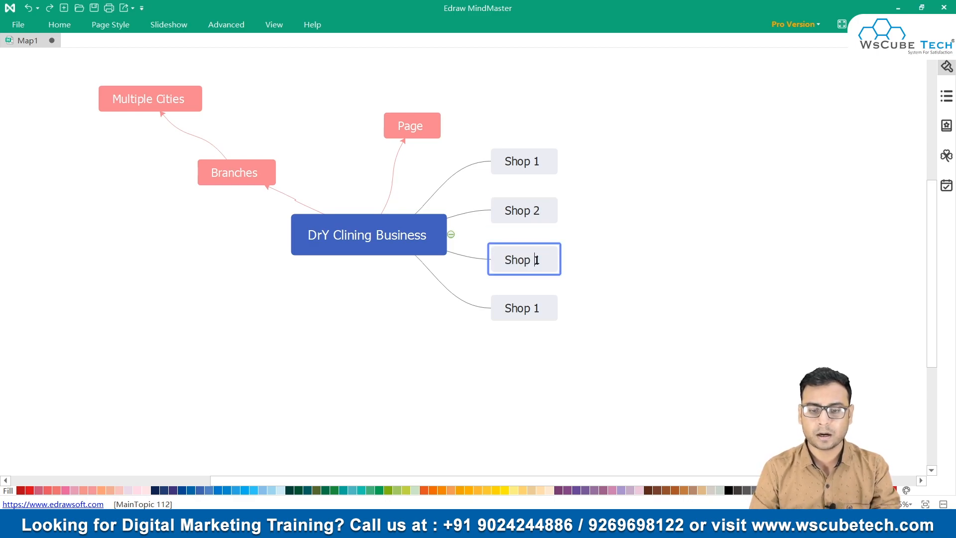
text(3)
Step: Rename the fourth shop subtopic as "Shop 4"
double_click(534, 309)
click(538, 309)
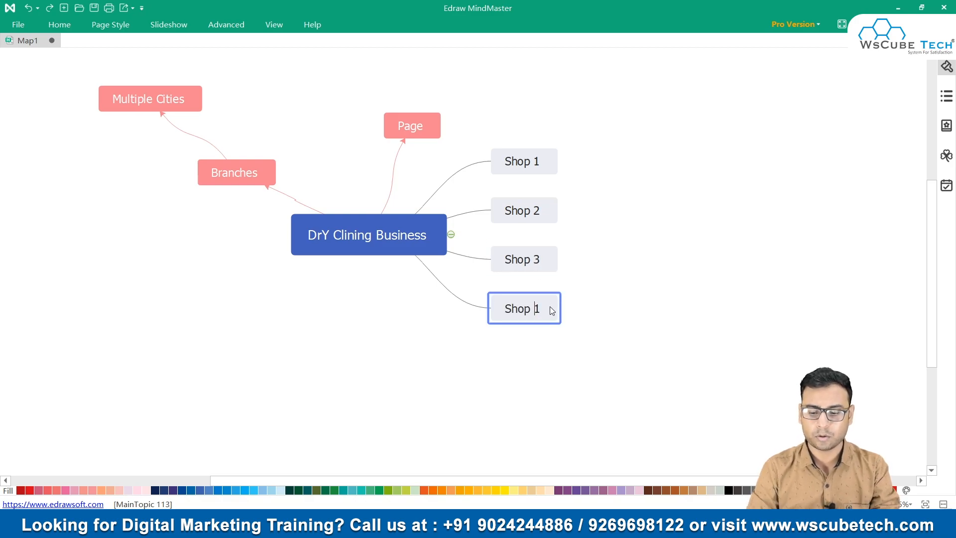
text(4)
click(685, 327)
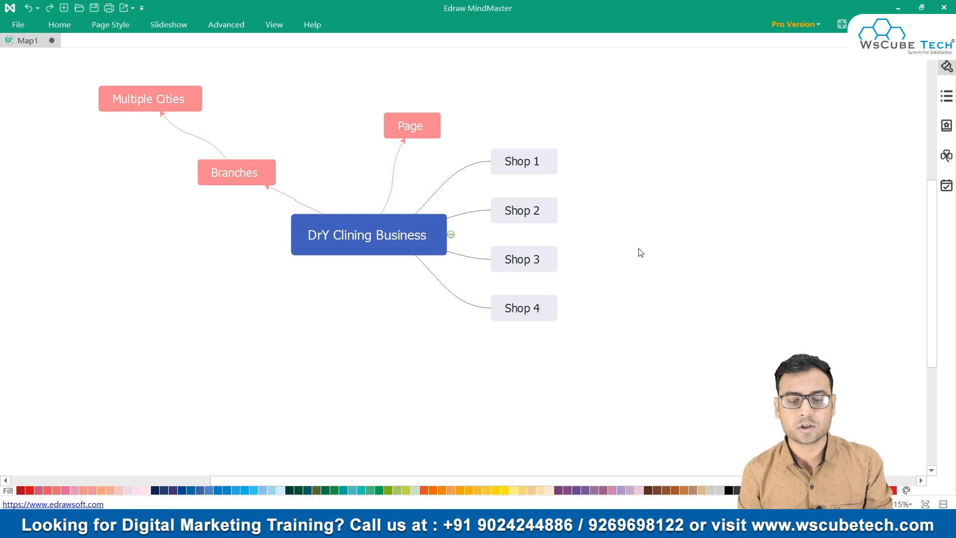
Step: Add a subtopic to Shop 1 labelled "Location = Lucknow"
scroll(640, 251, up, 3)
click(550, 269)
click(565, 275)
double_click(599, 272)
text(Location = Lucknow)
Step: Add a subtopic to Shop 2 labelled "Location = Delhi"
click(532, 329)
click(563, 326)
double_click(598, 321)
text(D)
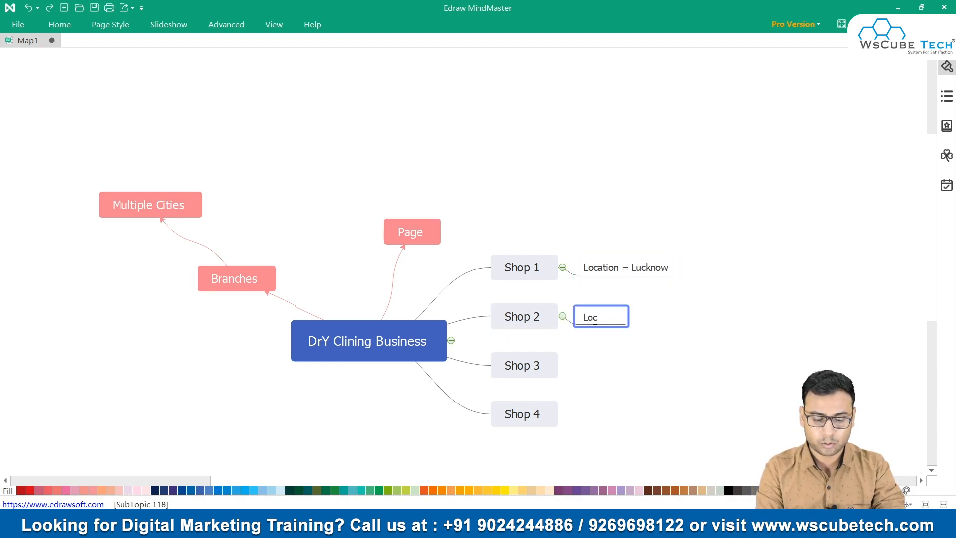
text(ocation = Delhin)
key(BackSpace)
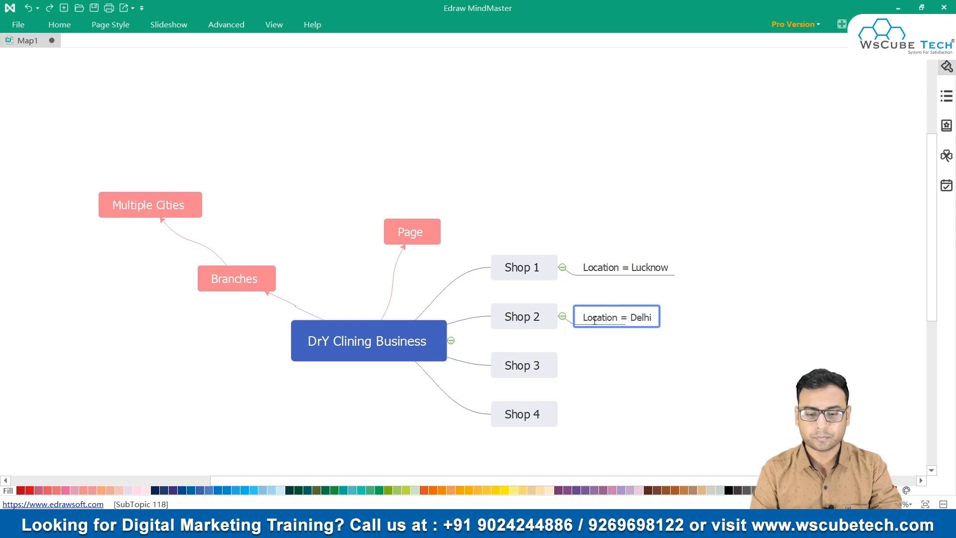
Step: Add a subtopic to Shop 3 labelled "Location = Mumbai"
click(538, 367)
click(563, 366)
double_click(600, 367)
text(Location = Mumbai)
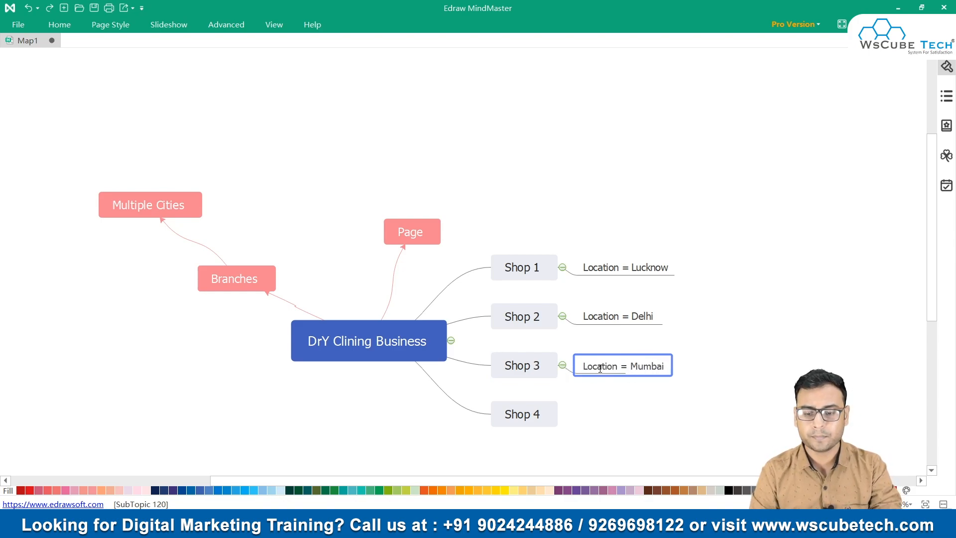
click(616, 398)
Step: Add a subtopic to Shop 4 labelled "Location = Jaipur"
click(537, 408)
click(564, 424)
double_click(600, 415)
text(Location = )
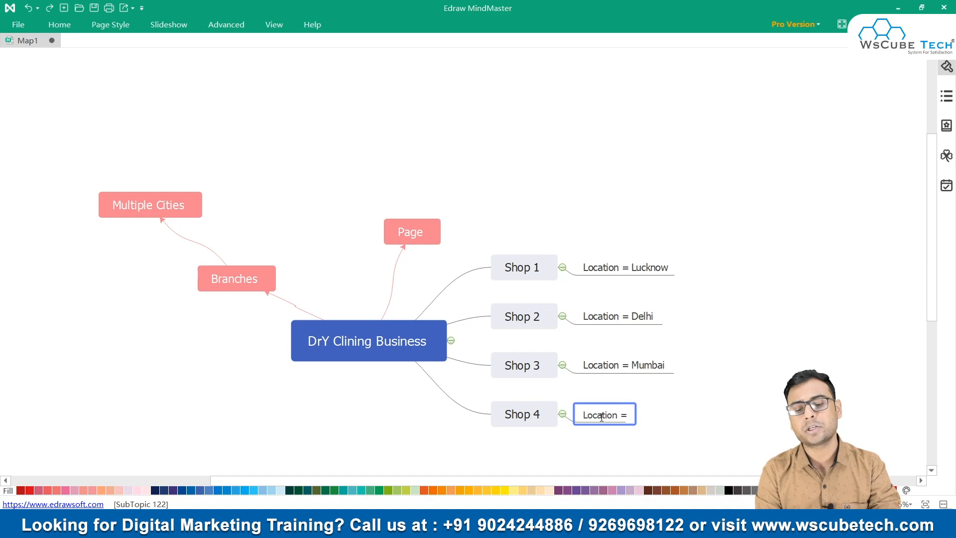
text(jaipur)
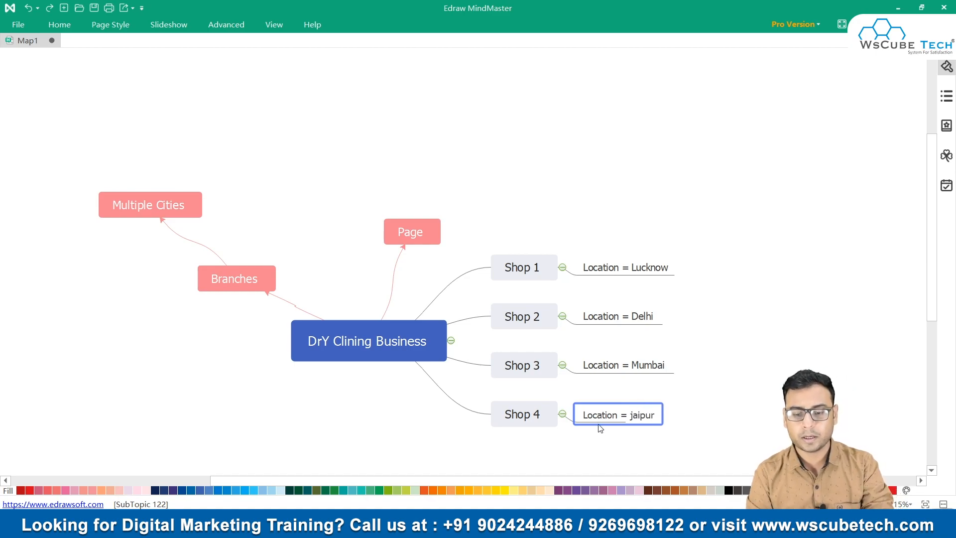
key(BackSpace)
text(J)
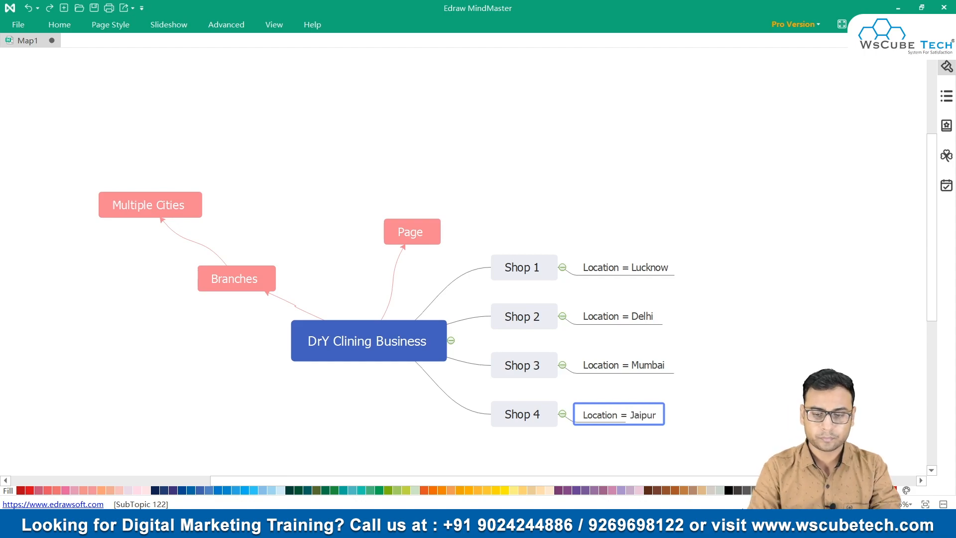
click(855, 397)
Step: Move the floating Page topic closer to Branches, away from the shops and still unattached to the main topic
scroll(855, 397, down, 3)
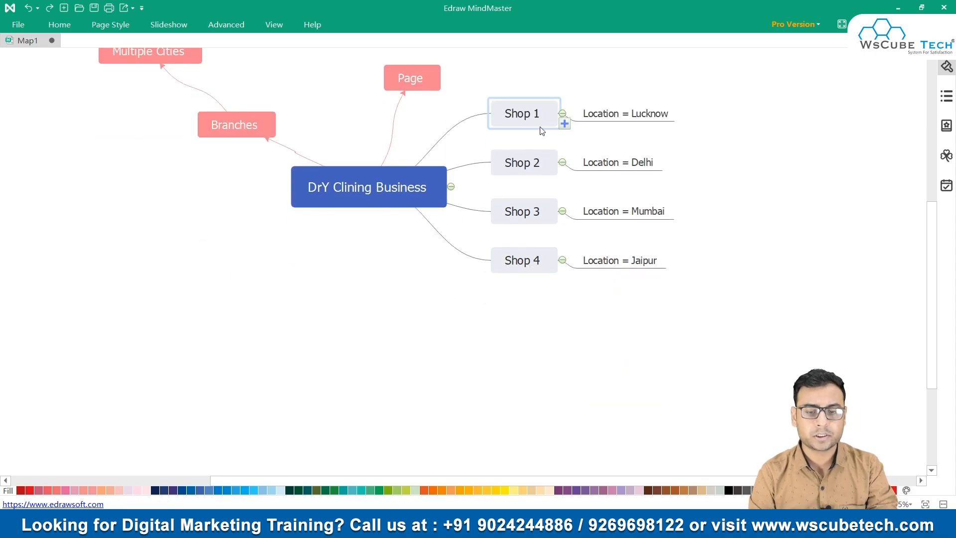
scroll(528, 147, up, 3)
drag(426, 196, 468, 236)
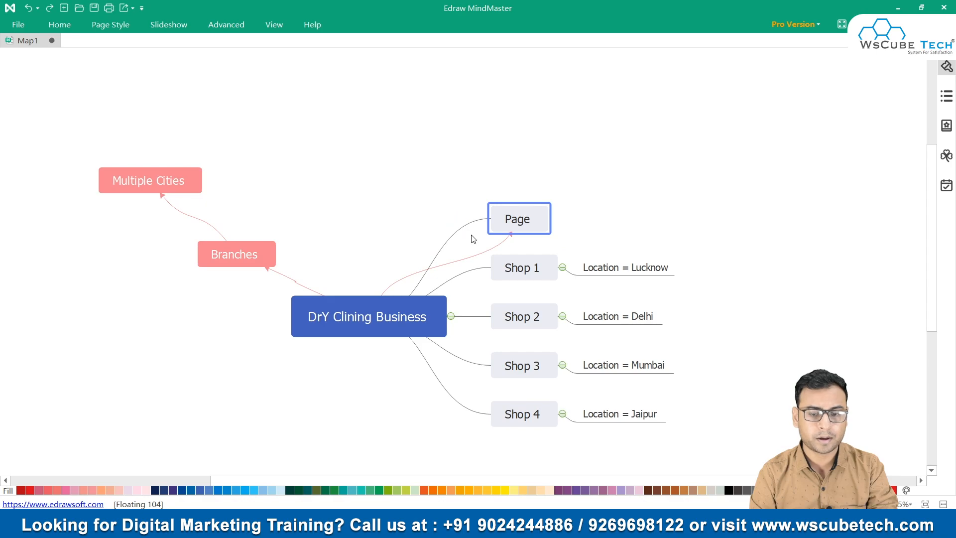
key(ctrl+z)
drag(402, 193, 342, 206)
click(529, 227)
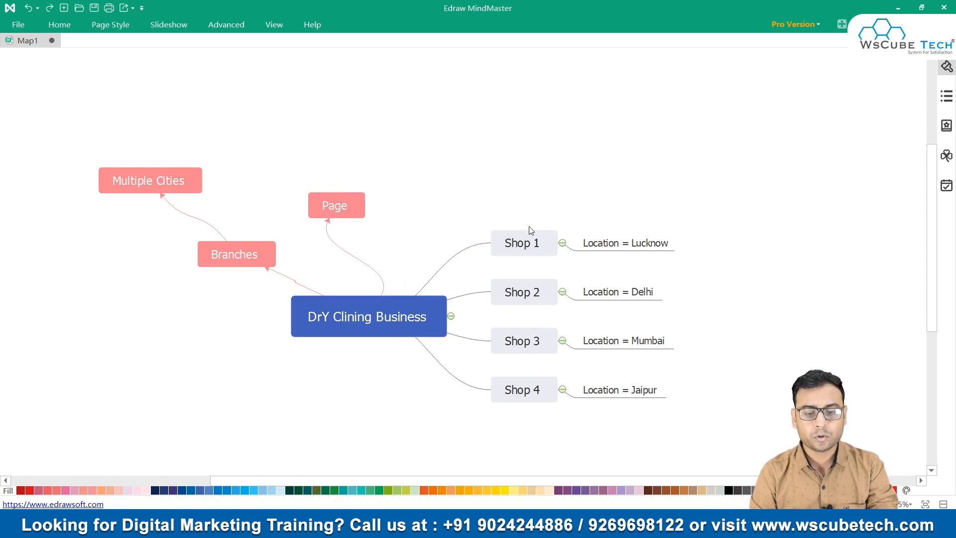
drag(491, 192, 696, 402)
click(764, 314)
scroll(764, 314, down, 4)
scroll(764, 314, up, 1)
Step: Add another topic to the main idea, place it below Shop 4, and name it "Shop5"
click(420, 217)
click(452, 224)
drag(204, 214, 488, 314)
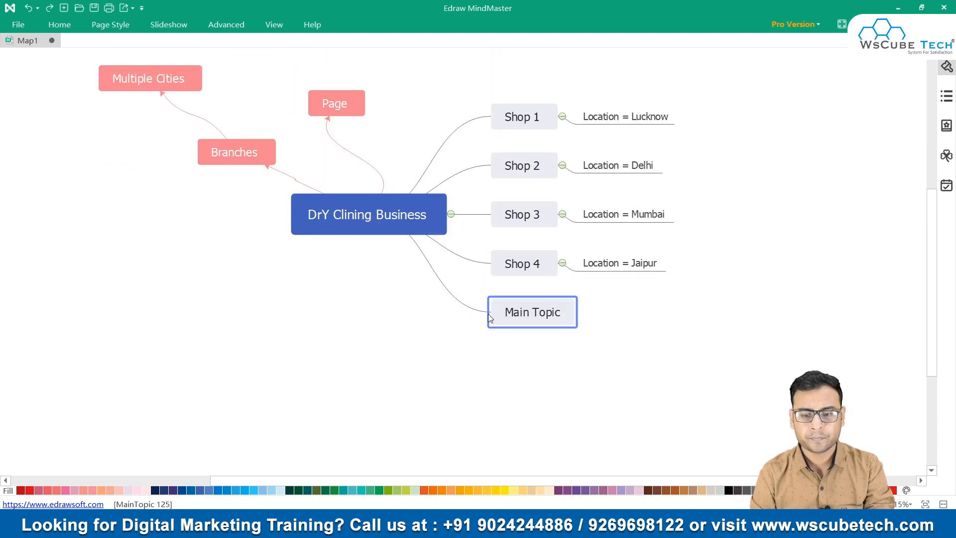
double_click(530, 312)
text(Shop)
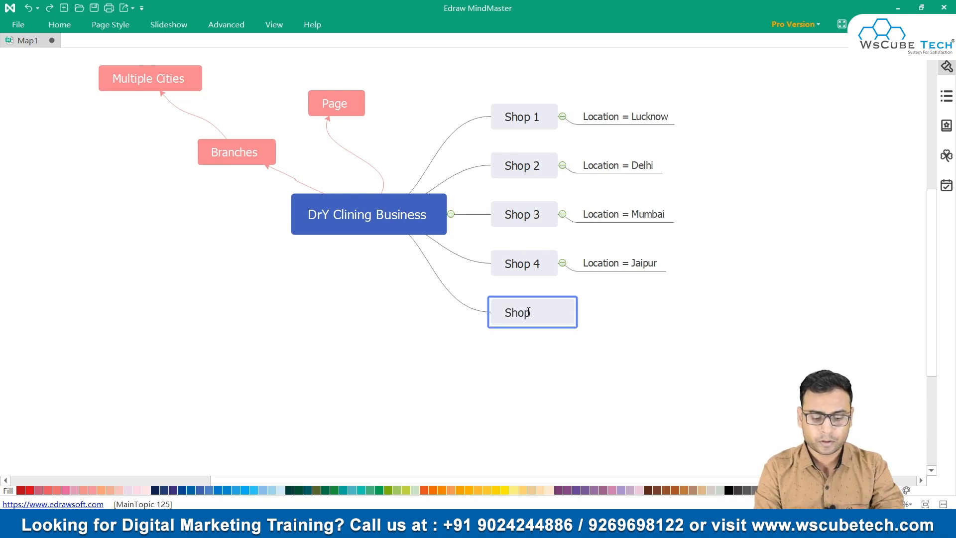
text(5)
click(612, 347)
Step: Add a subtopic to Shop5 labelled "Location = Jodhpur"
click(550, 319)
click(560, 321)
double_click(615, 317)
text(Location = Jodhpur)
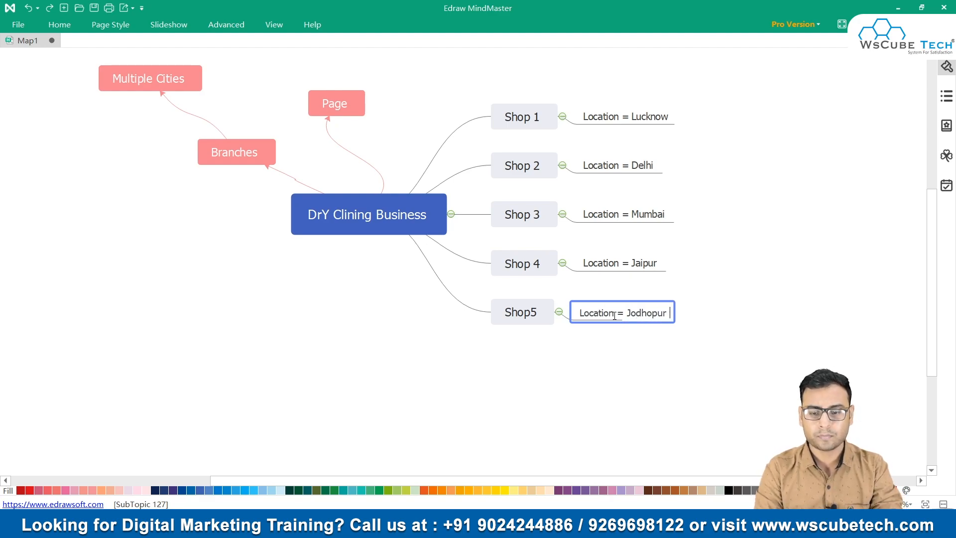
key(BackSpace)
key(BackSpace)
key(BackSpace)
key(BackSpace)
text(pur)
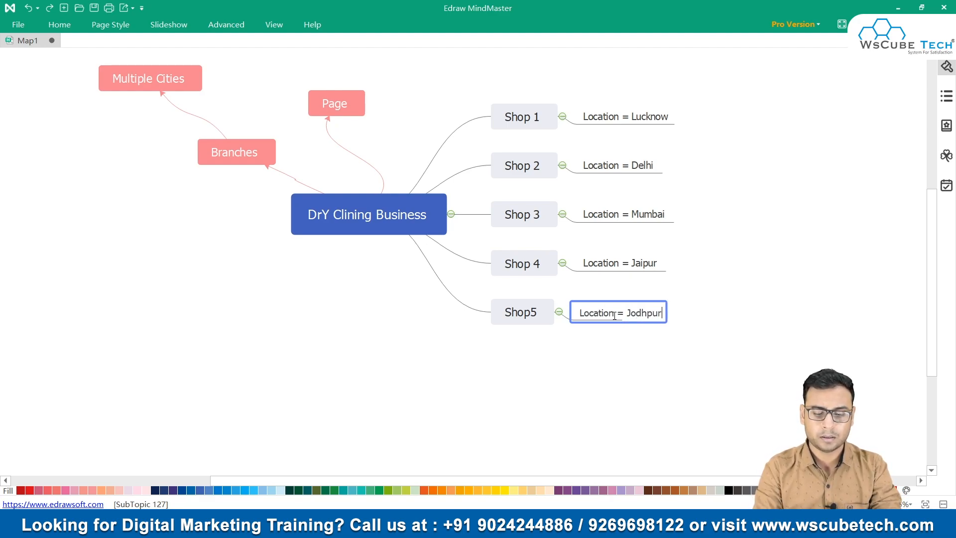
Step: Add another topic to the main idea, place it below Shop5, and name it "Shop6"
click(418, 227)
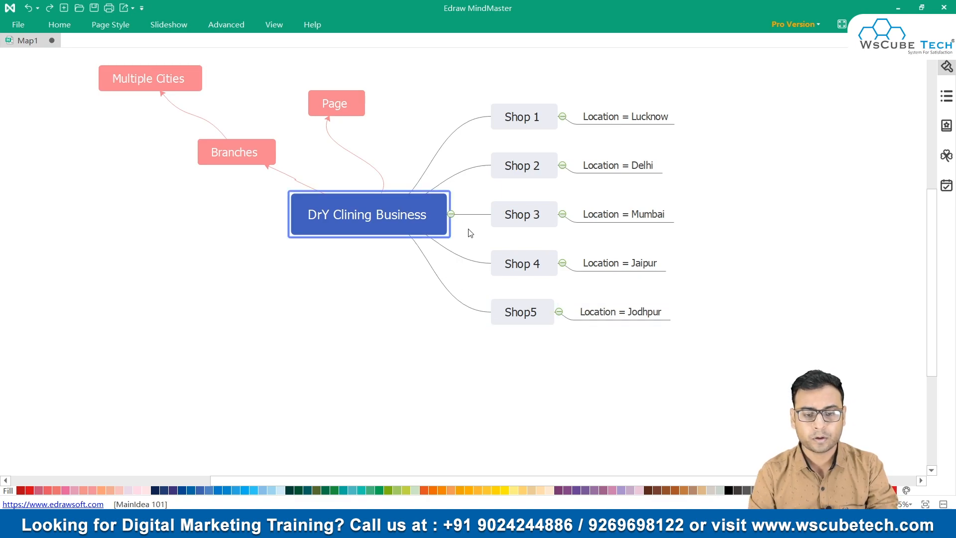
click(452, 224)
drag(218, 222, 458, 326)
text(Shop6)
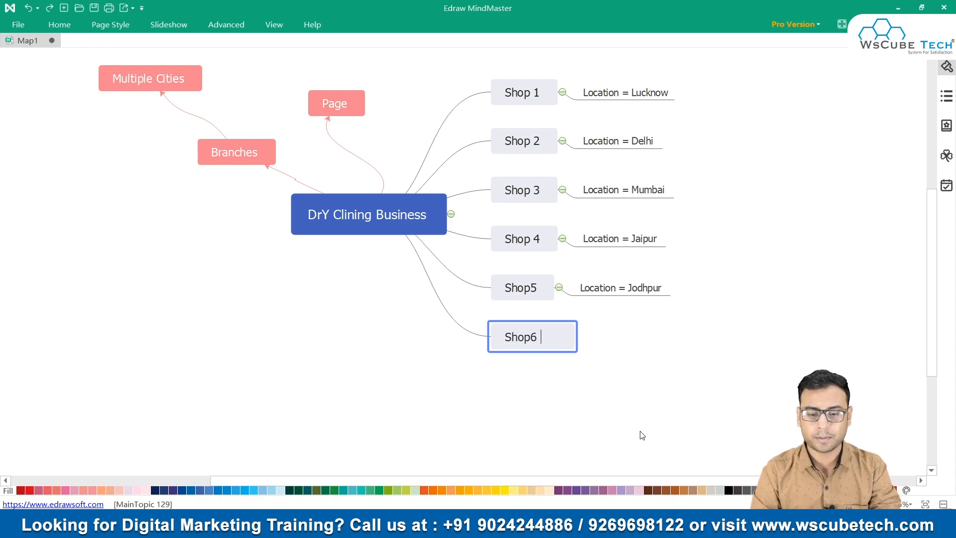
key(Return)
Step: Add a subtopic to Shop6 labelled "Location = Kanpur"
click(559, 344)
double_click(605, 340)
text(Location = Kanpur)
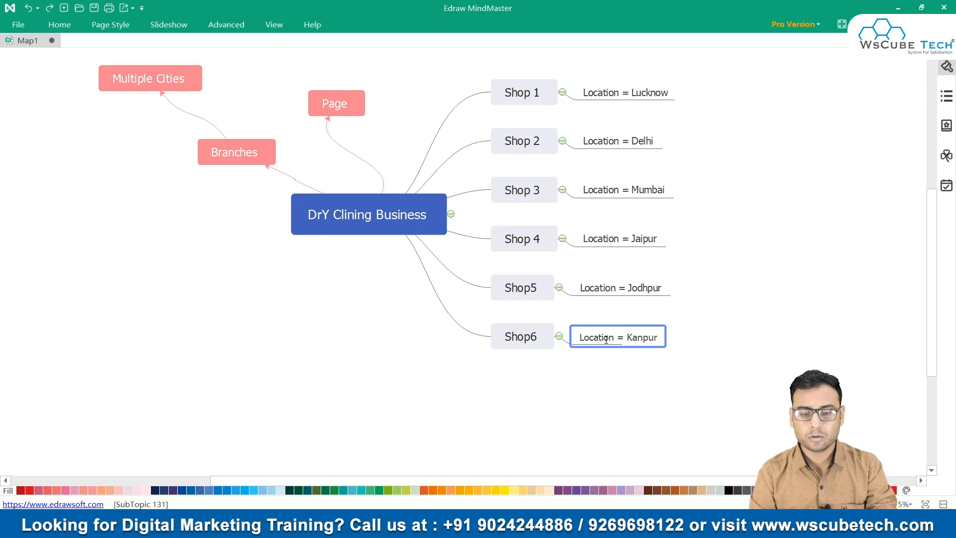
click(581, 405)
Step: Move Shop6 between Shop 1 and Shop 2, and enclose Shop 1 and Shop6 with their locations in a boundary
drag(519, 341, 555, 135)
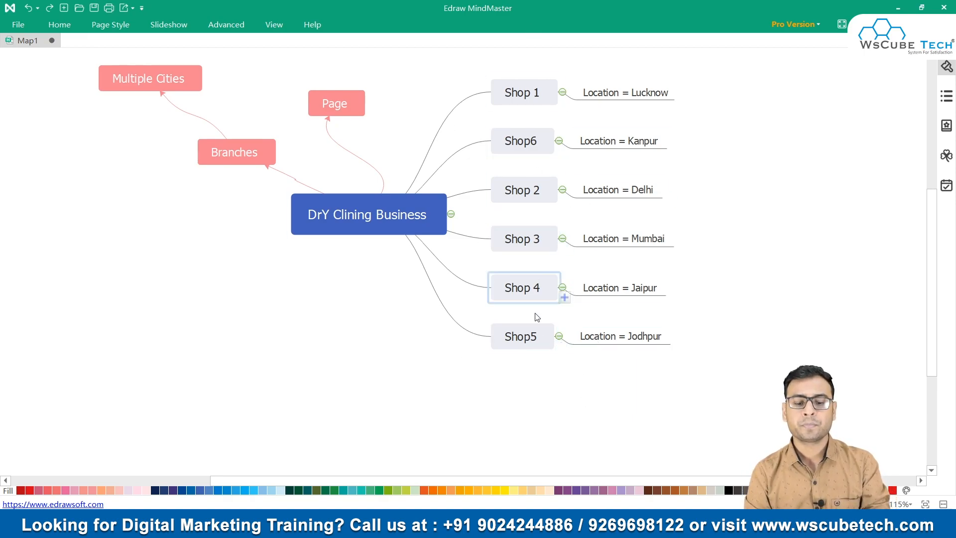
scroll(562, 330, up, 2)
scroll(561, 330, down, 2)
drag(702, 75, 518, 147)
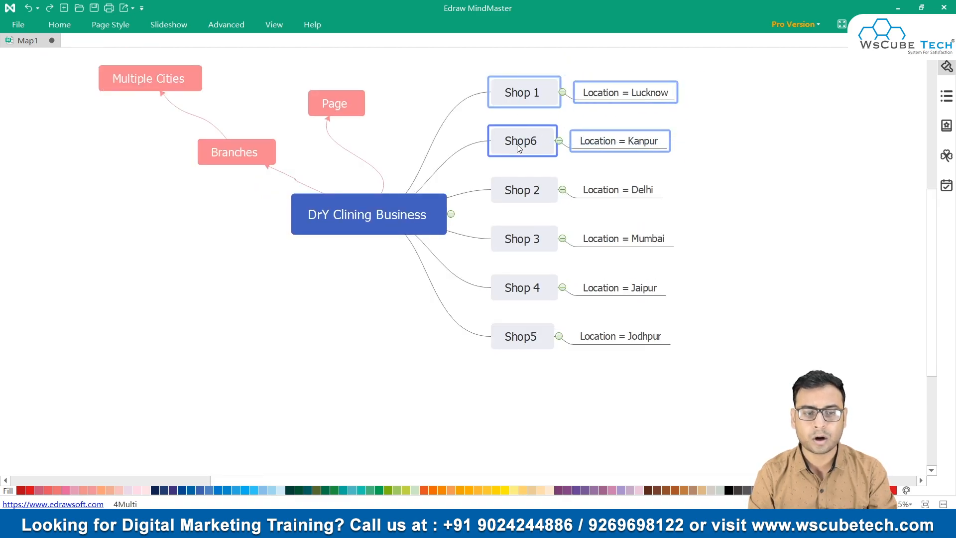
click(67, 26)
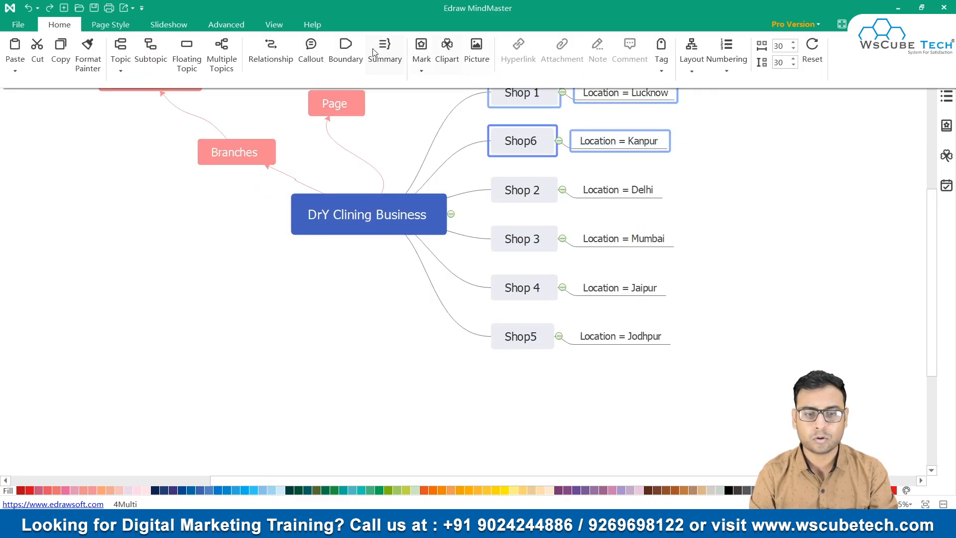
click(345, 49)
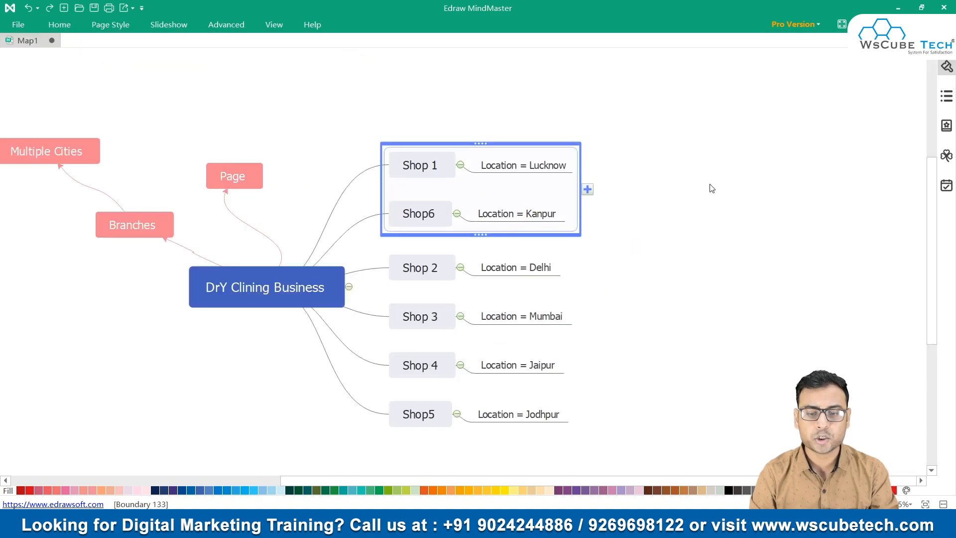
Step: Attach a callout reading "Shop Set = State = U.P." to the boundary around Shop 1 and Shop6
click(587, 218)
double_click(614, 217)
text(Shop Set = )
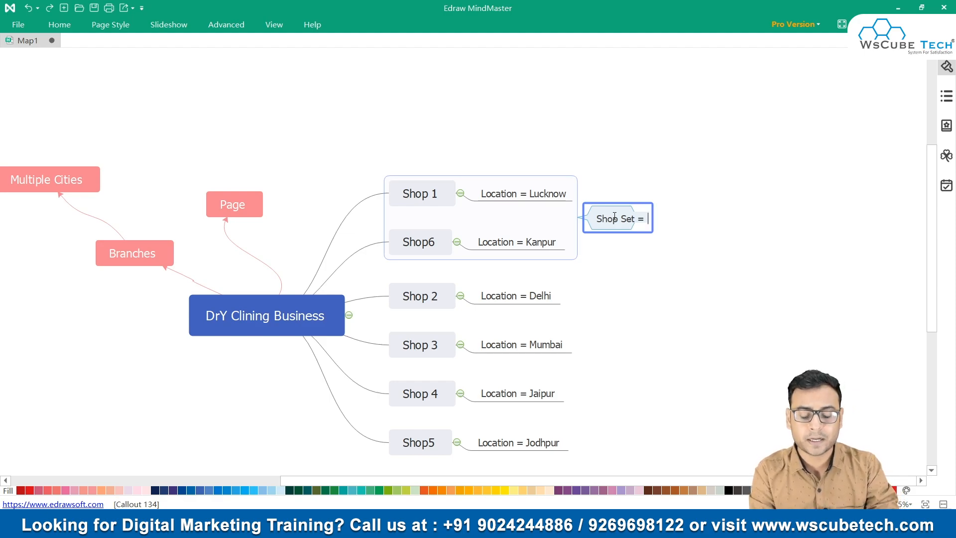
text(State )
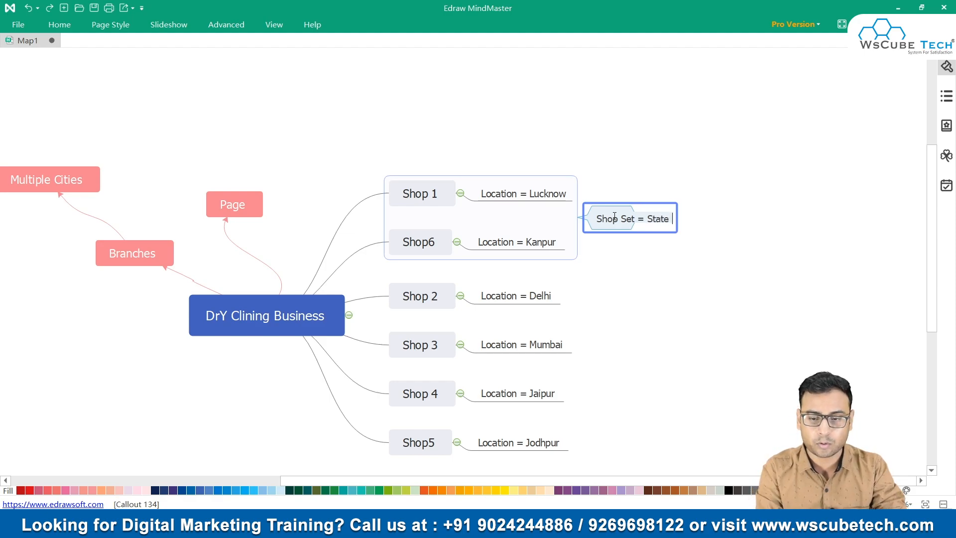
text(= U.P.)
click(647, 264)
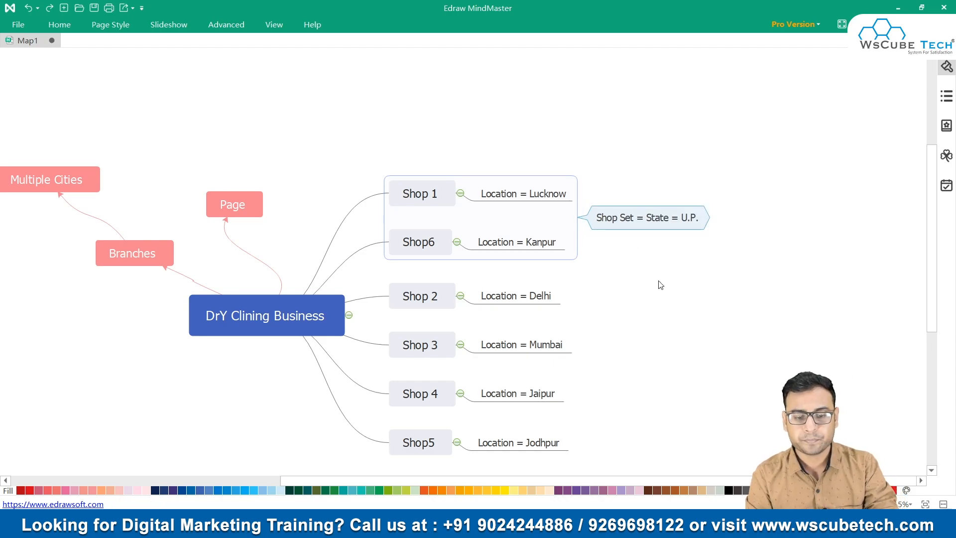
Step: Enclose Shop 4 and Shop5 with their location subtopics in a boundary
scroll(435, 262, down, 3)
drag(386, 225, 574, 312)
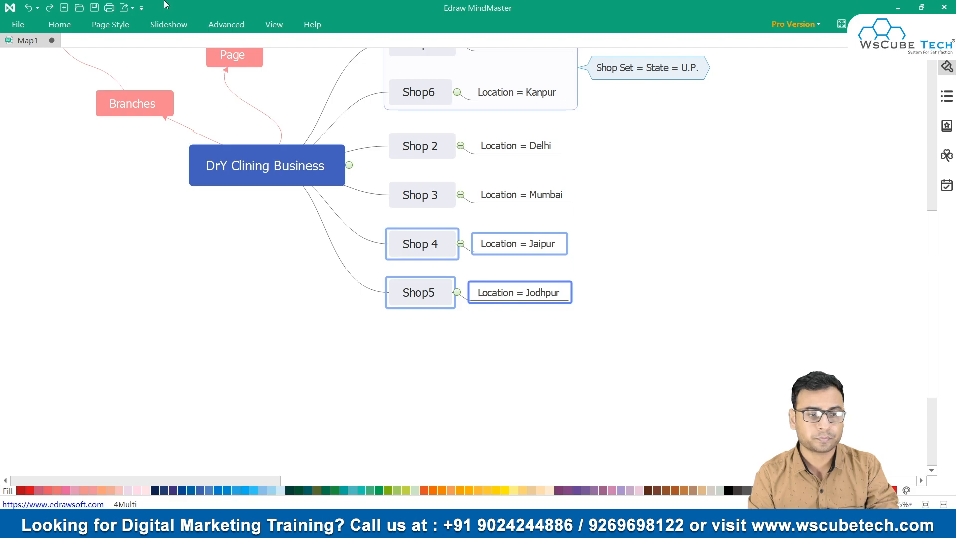
click(60, 24)
click(335, 48)
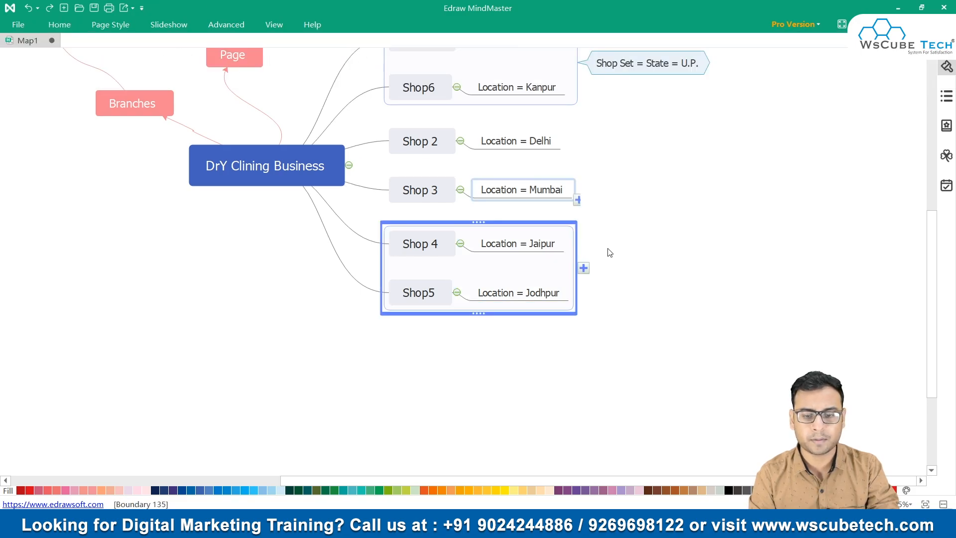
Step: Attach a callout reading "Shop Set = Rajasthan" to the boundary around Shop 4 and Shop5
click(581, 267)
text(S)
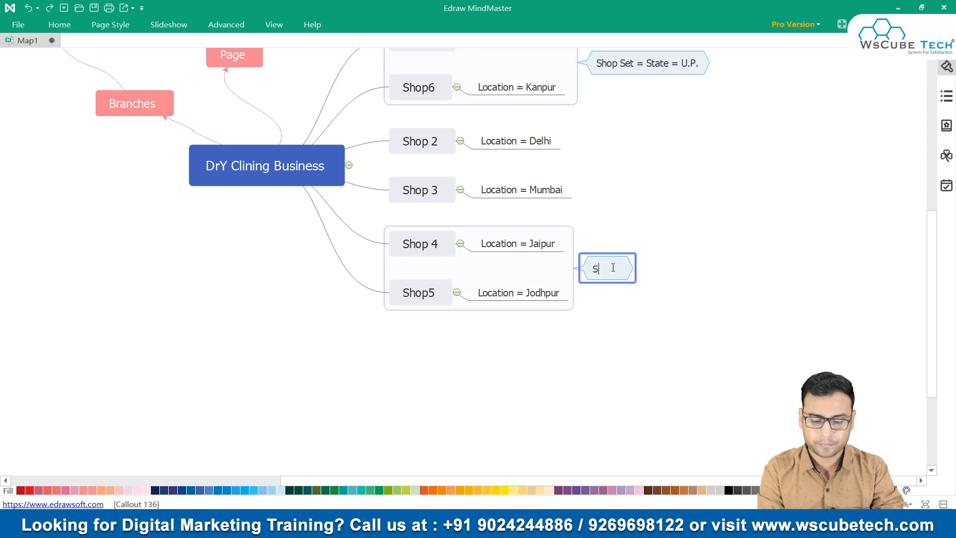
text(hop Set =)
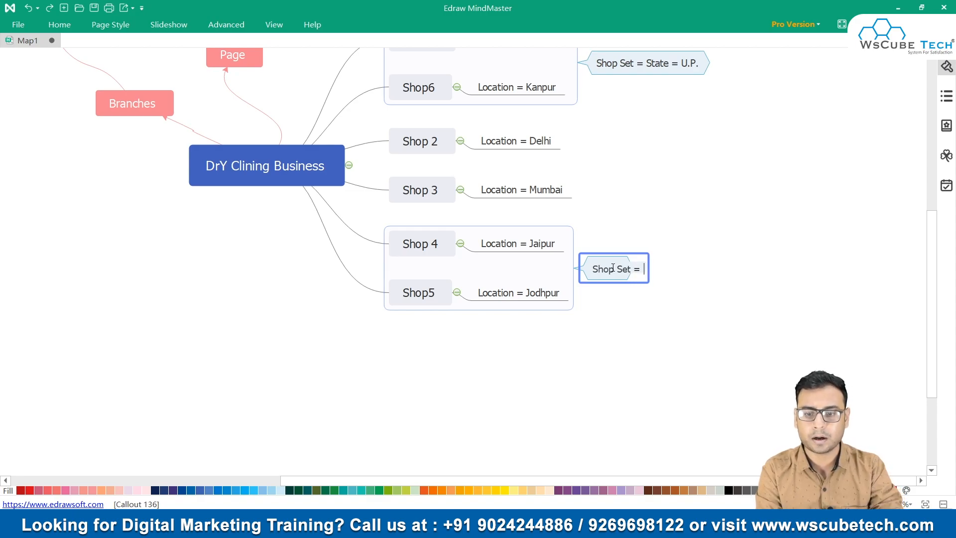
text( RTajasth)
key(BackSpace)
key(BackSpace)
key(BackSpace)
key(BackSpace)
key(BackSpace)
key(BackSpace)
key(BackSpace)
text(ajasthan)
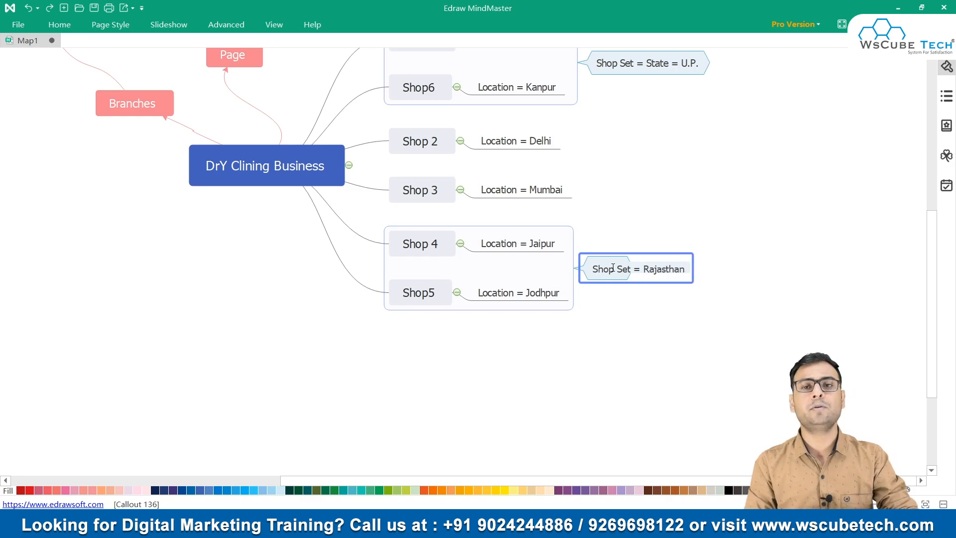
click(588, 374)
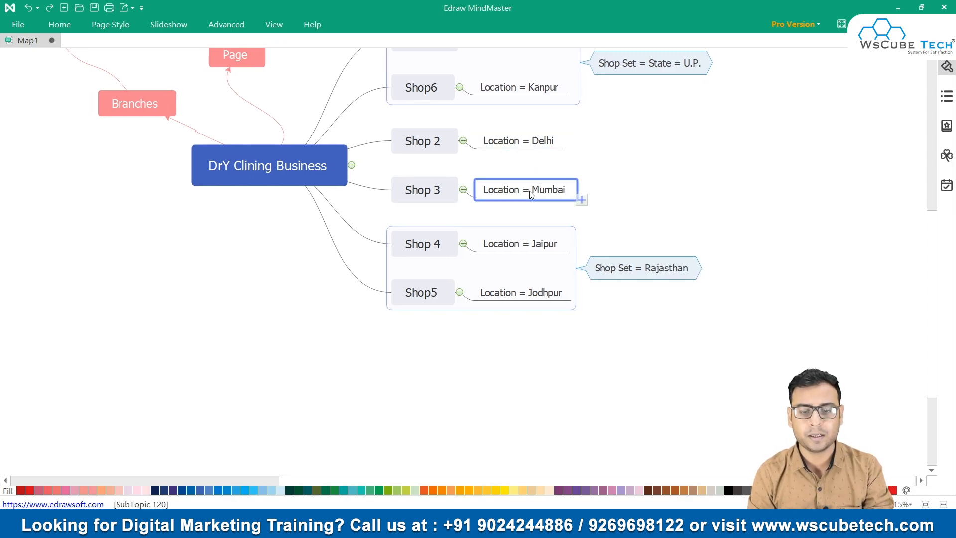
Step: Examine the ungrouped Shop 3 and its location subtopic, and review the whole mind map
click(512, 201)
drag(511, 200, 411, 181)
click(669, 179)
drag(608, 163, 440, 187)
click(572, 196)
drag(583, 167, 444, 195)
click(611, 190)
click(575, 198)
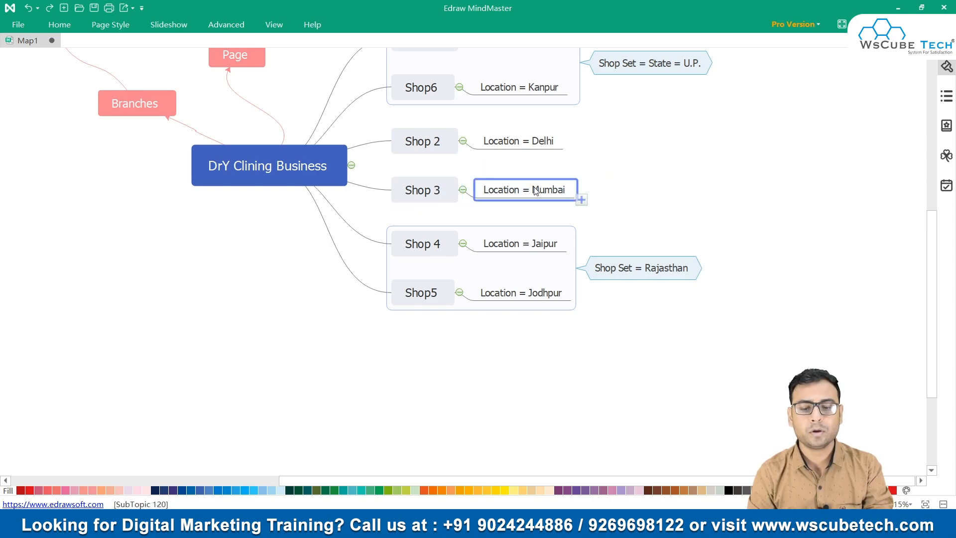
click(689, 189)
scroll(547, 342, down, 2)
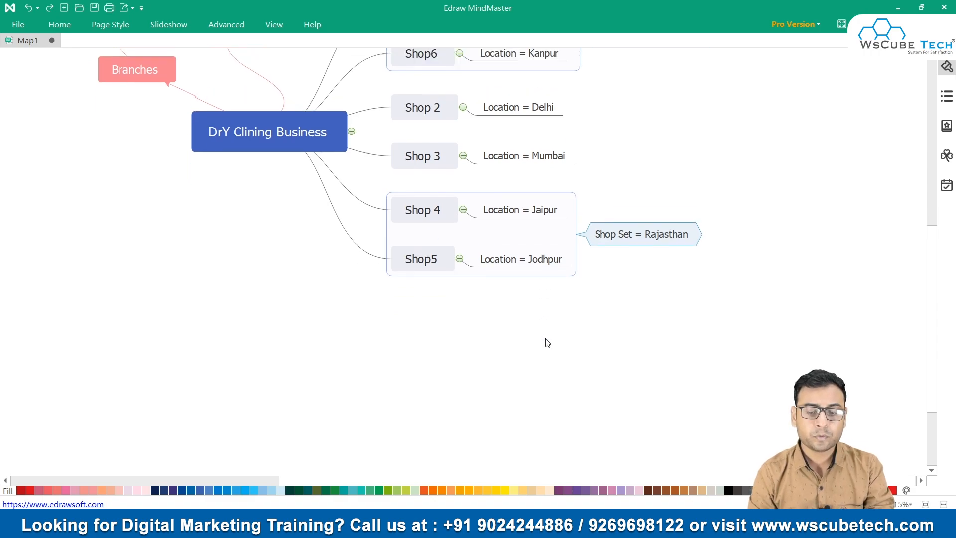
scroll(547, 342, down, 2)
scroll(547, 343, down, 2)
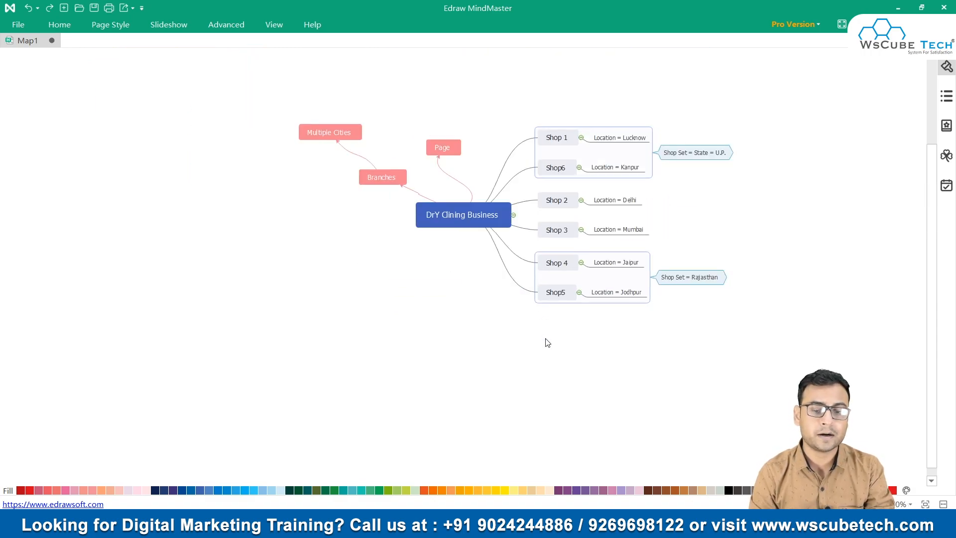
scroll(548, 343, up, 2)
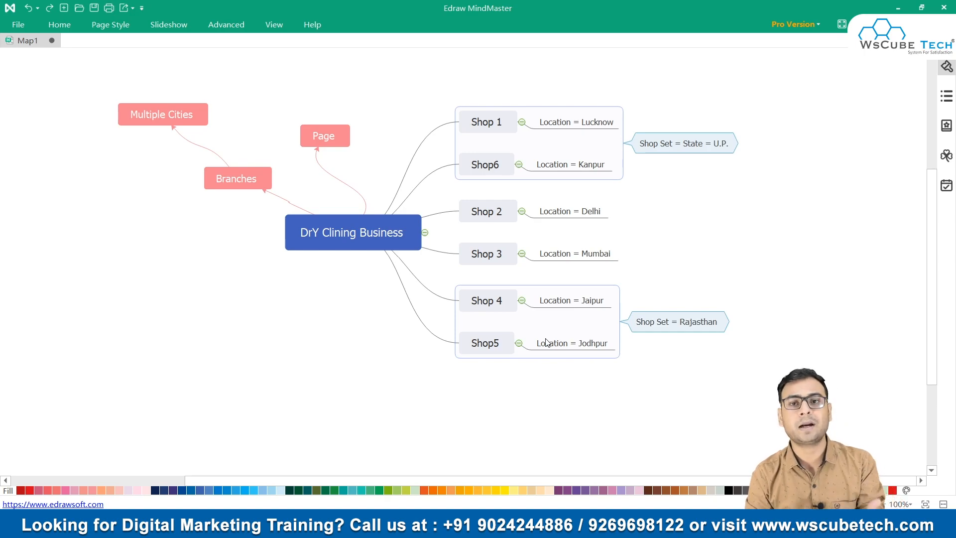
Step: Add a floating topic reading "Shop -> Shops -> Connected -> Page" in the empty space below the mind map
scroll(546, 343, down, 1)
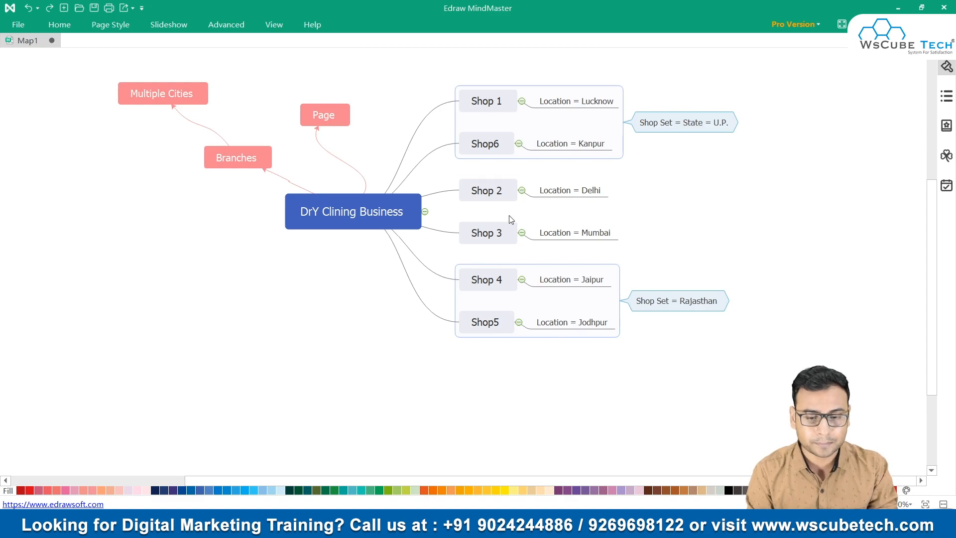
scroll(449, 276, up, 2)
scroll(556, 298, down, 2)
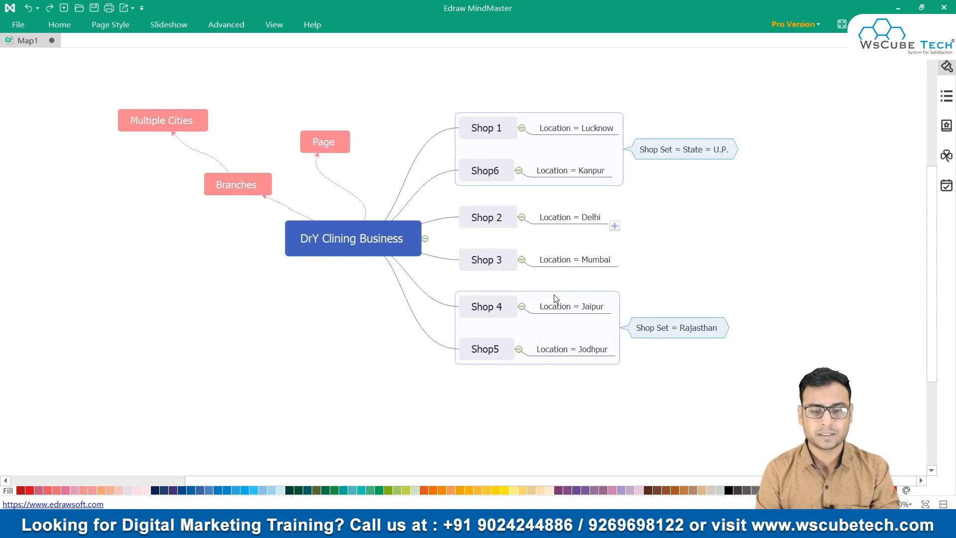
scroll(377, 271, down, 2)
scroll(377, 271, down, 1)
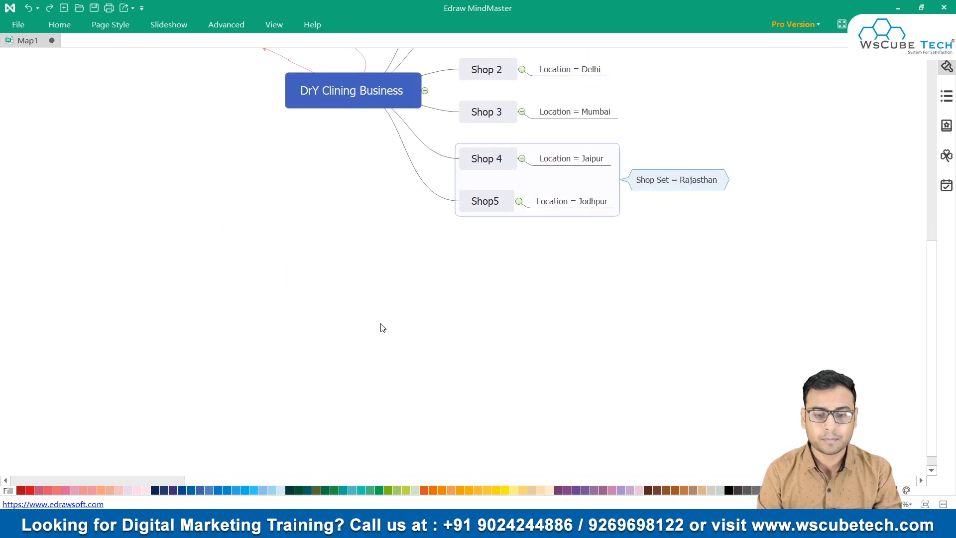
double_click(380, 330)
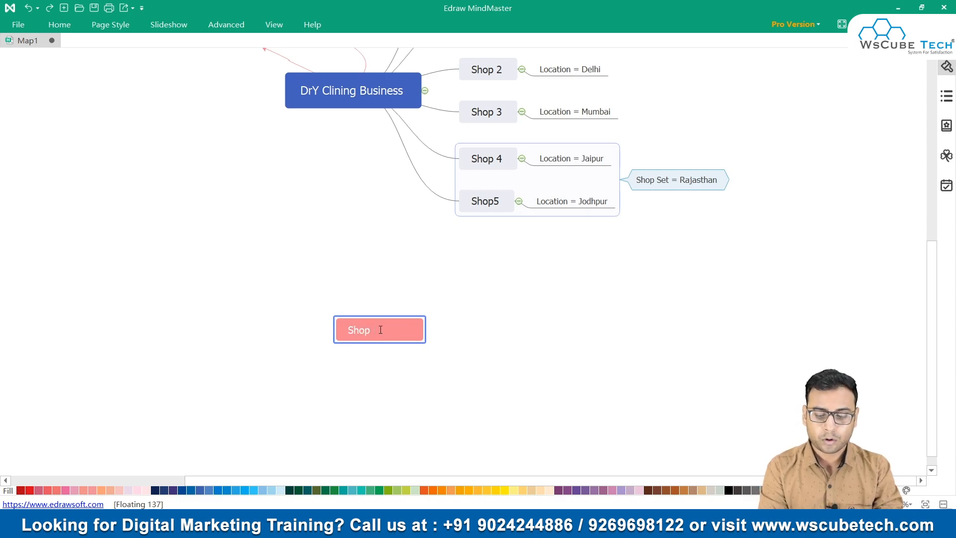
text(Shop - Shi)
key(BackSpace)
text(ops -> )
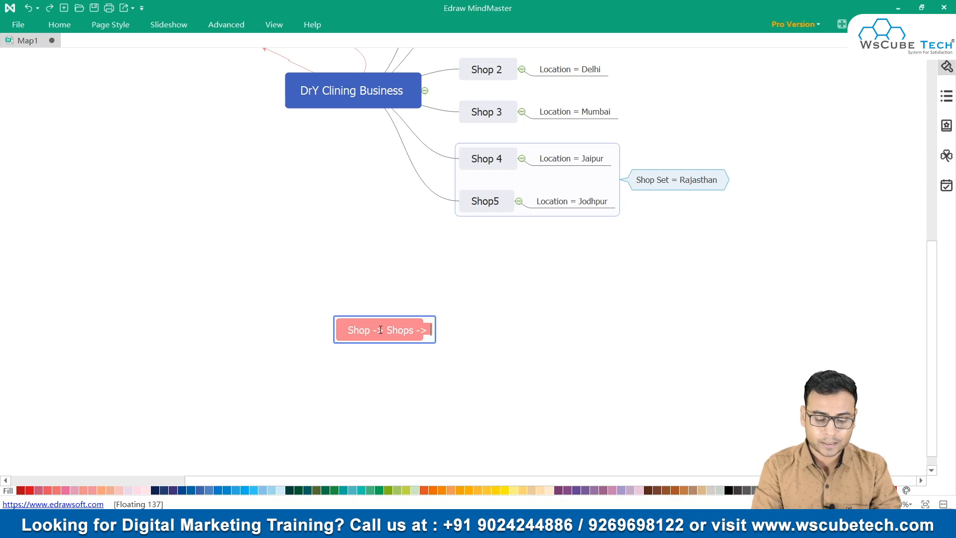
text(Connected)
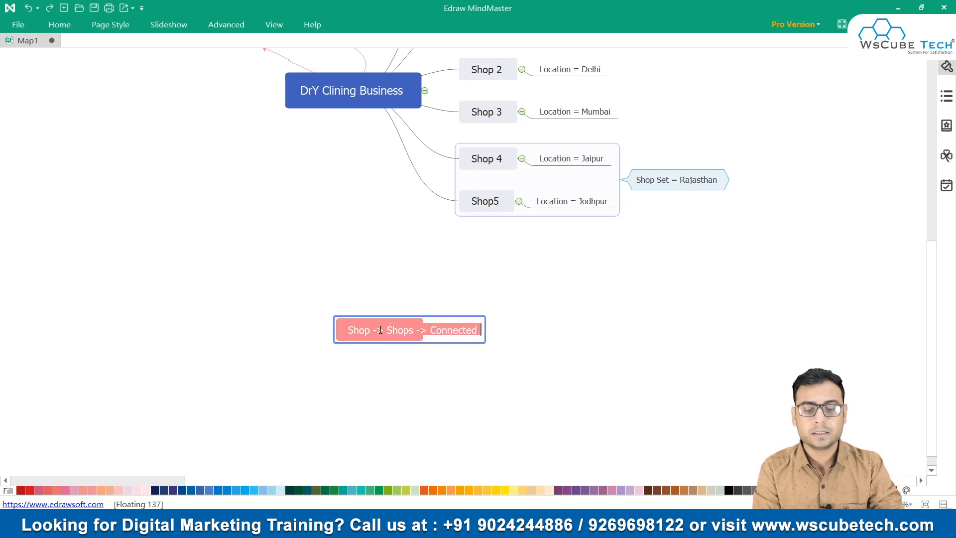
text( -> Page)
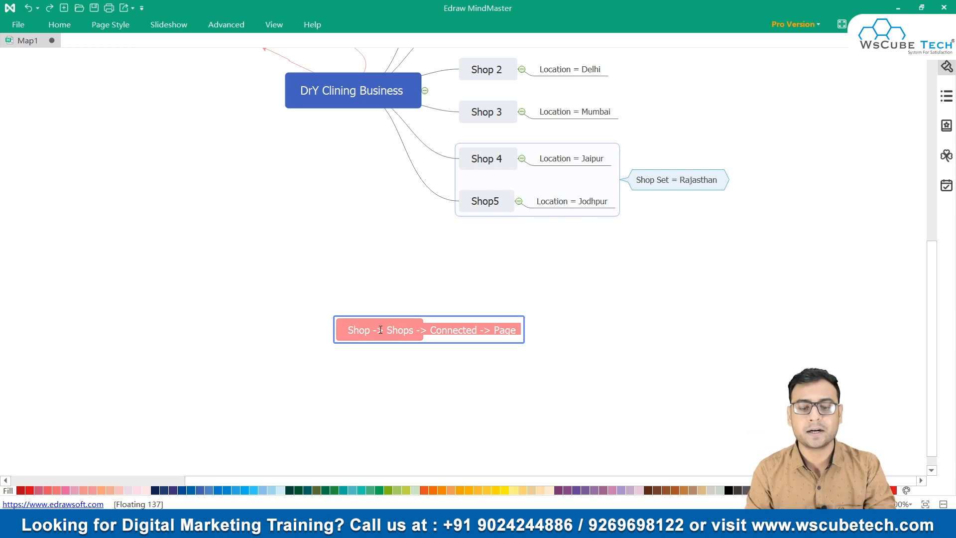
Step: Move the "Shop -> Shops -> Connected -> Page" topic up, closer to the Shop5 branch
scroll(504, 352, up, 2)
drag(503, 349, 380, 209)
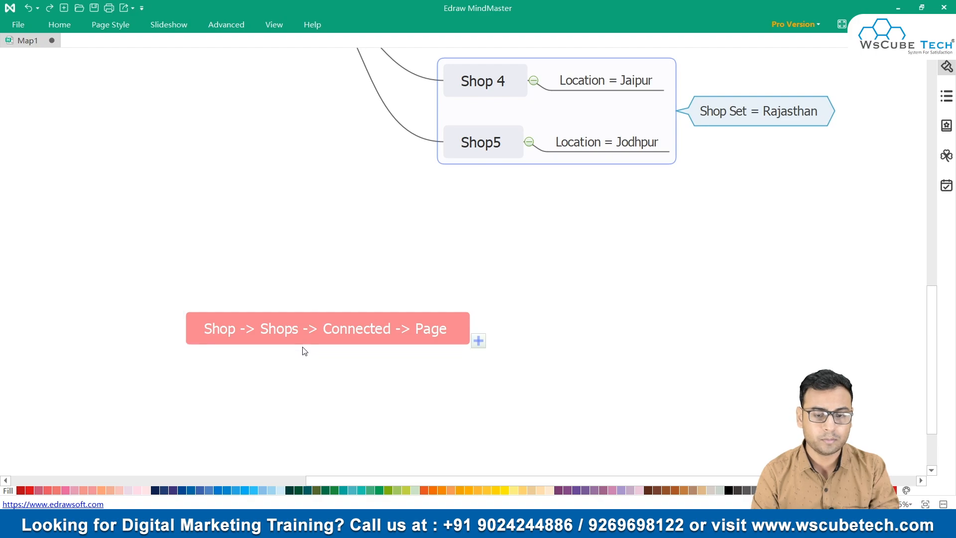
drag(309, 324, 308, 199)
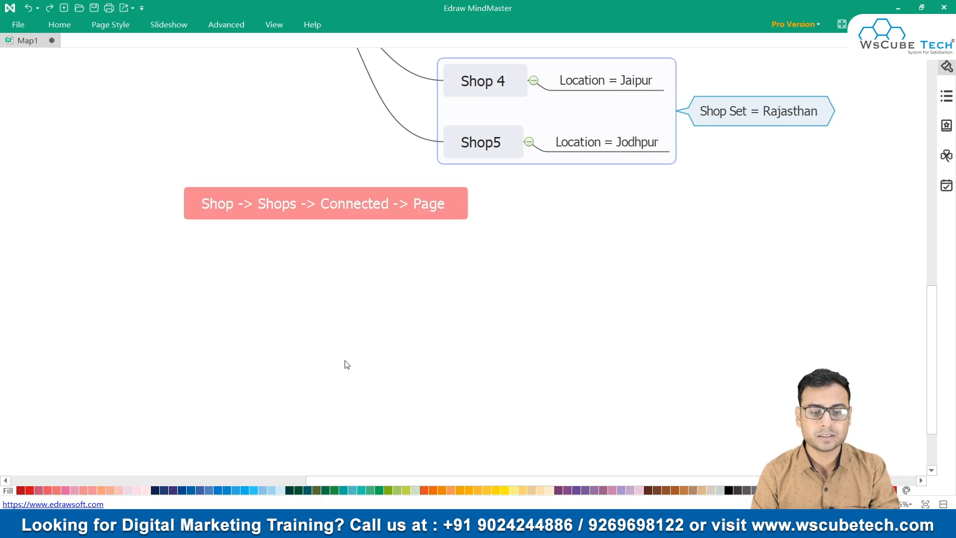
Step: Add a floating topic "Process" below the Shop5 group and give it a subtopic "Create Shops"
double_click(255, 321)
text(Process)
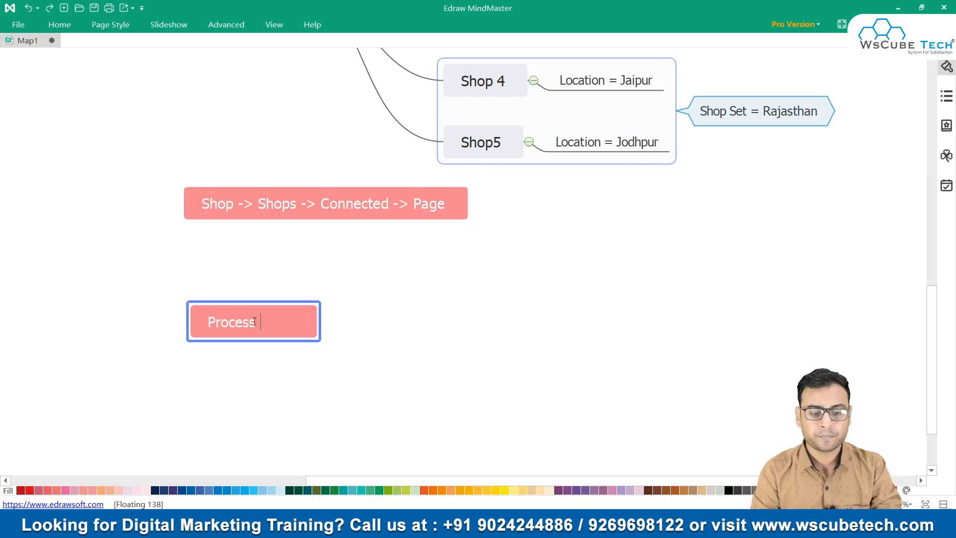
drag(243, 314, 464, 329)
click(495, 332)
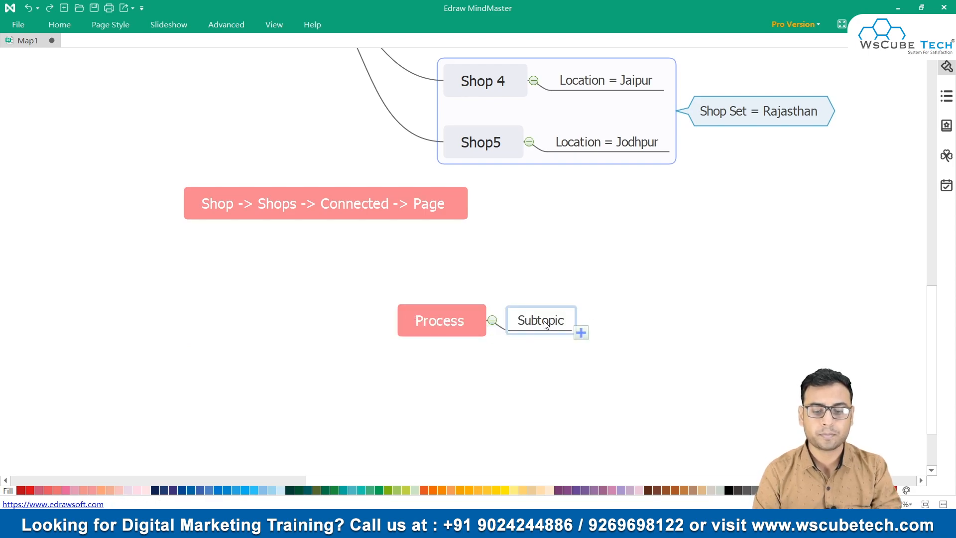
text(Create Shops)
key(Return)
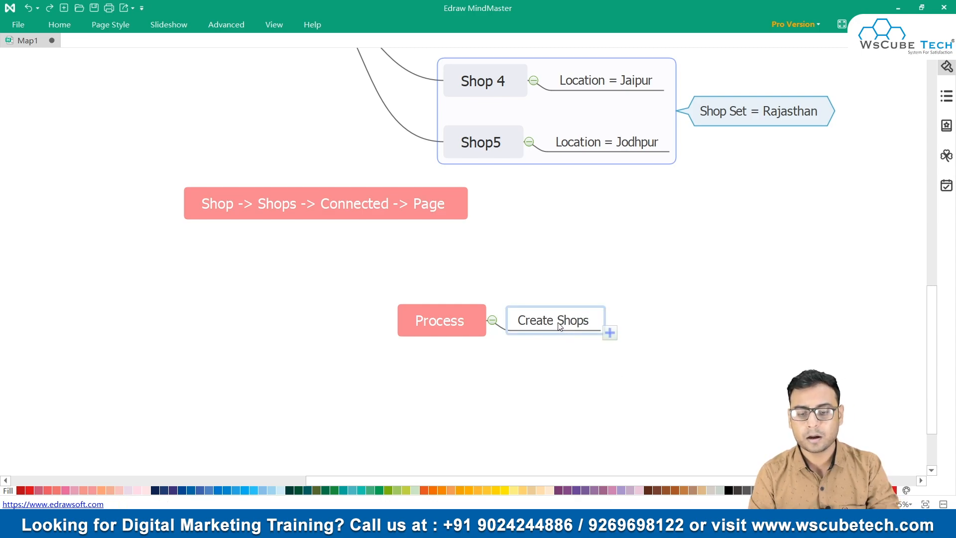
Step: Add a subtopic "Store Traffic" to the "Create Shops" topic
click(610, 332)
double_click(667, 321)
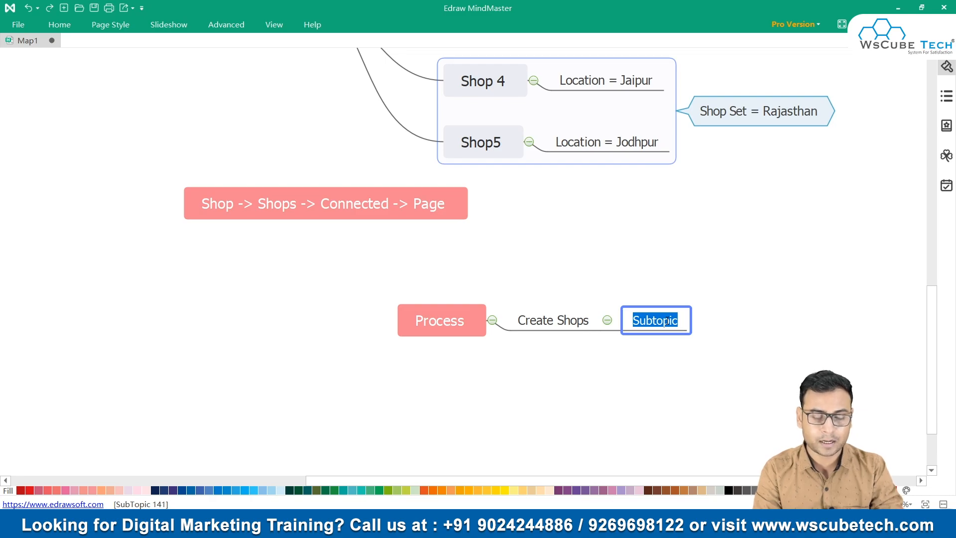
text(Store )
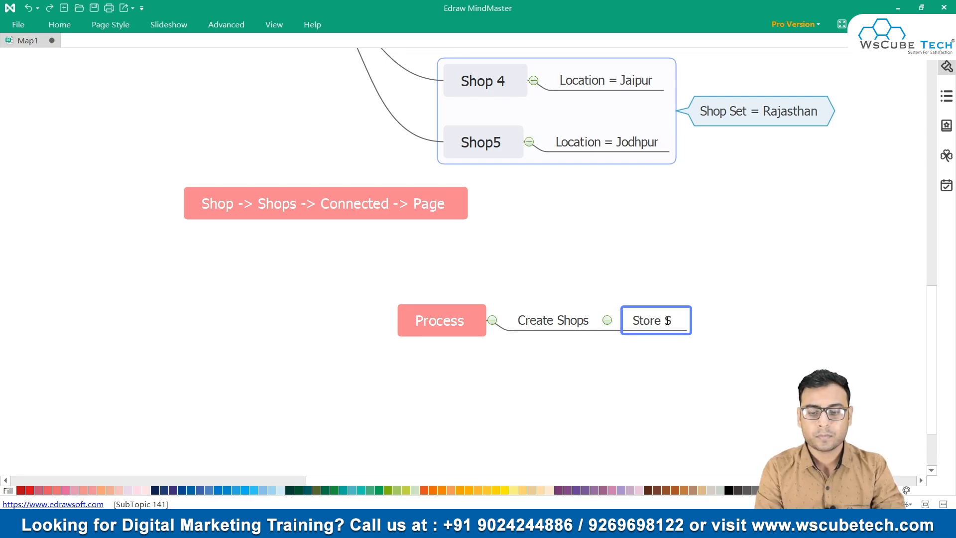
text(Traffic)
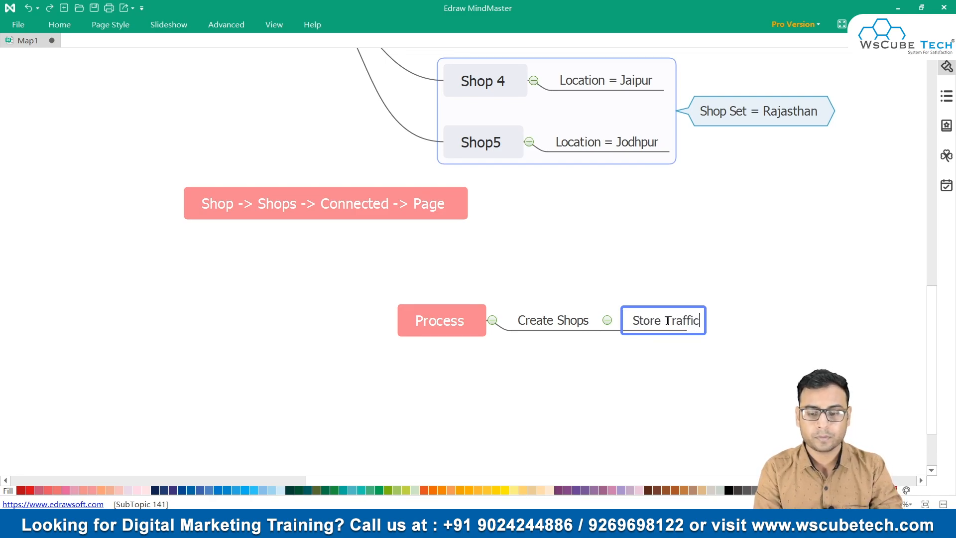
click(564, 316)
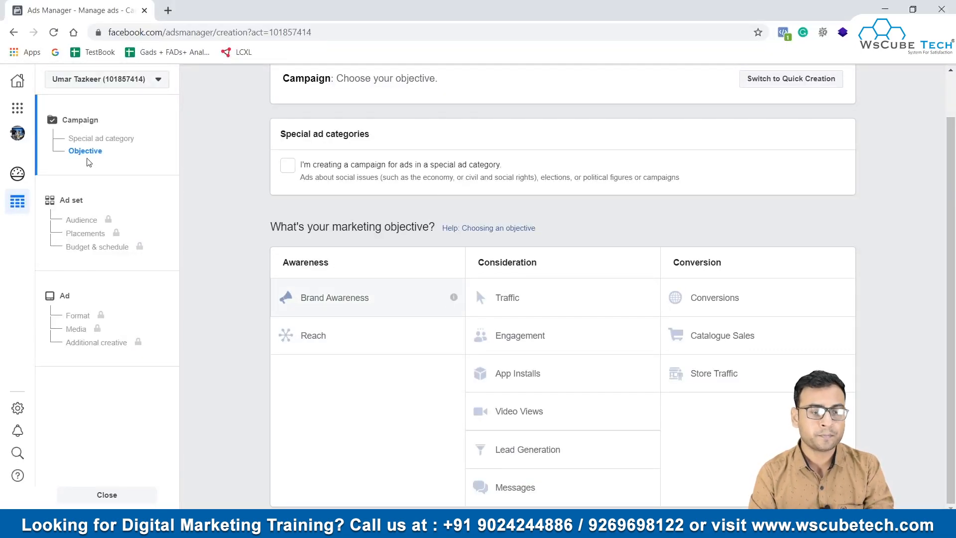
Step: Switch to Facebook Ads Manager in the browser and open the Shop locations tool
click(17, 108)
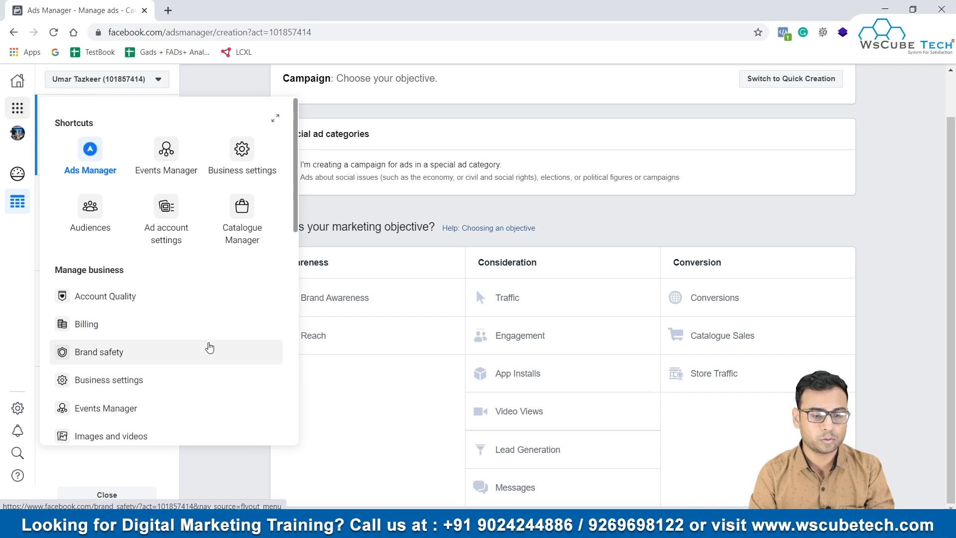
scroll(209, 347, down, 5)
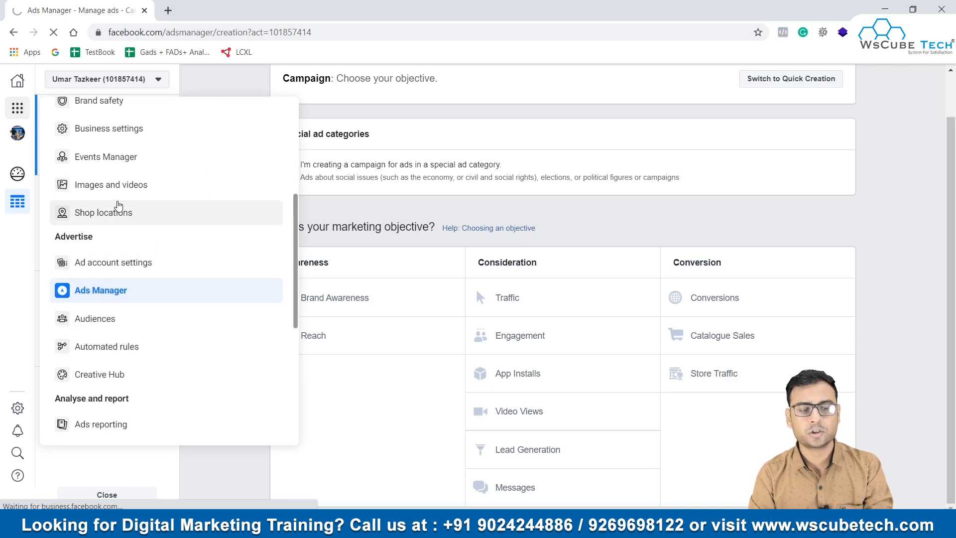
click(274, 293)
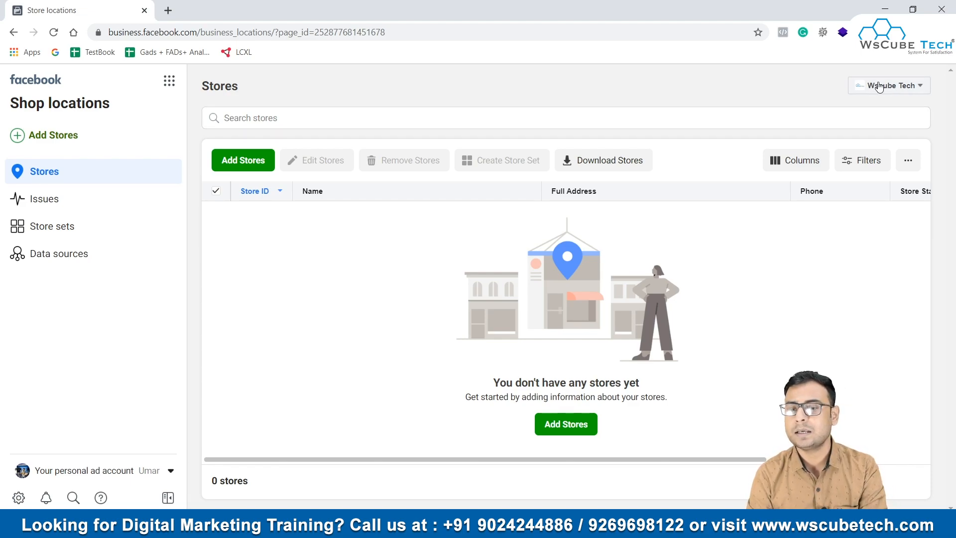
Step: Switch Shop locations from the personal ad account to the WsCube Tech Jodhpur business account
click(148, 464)
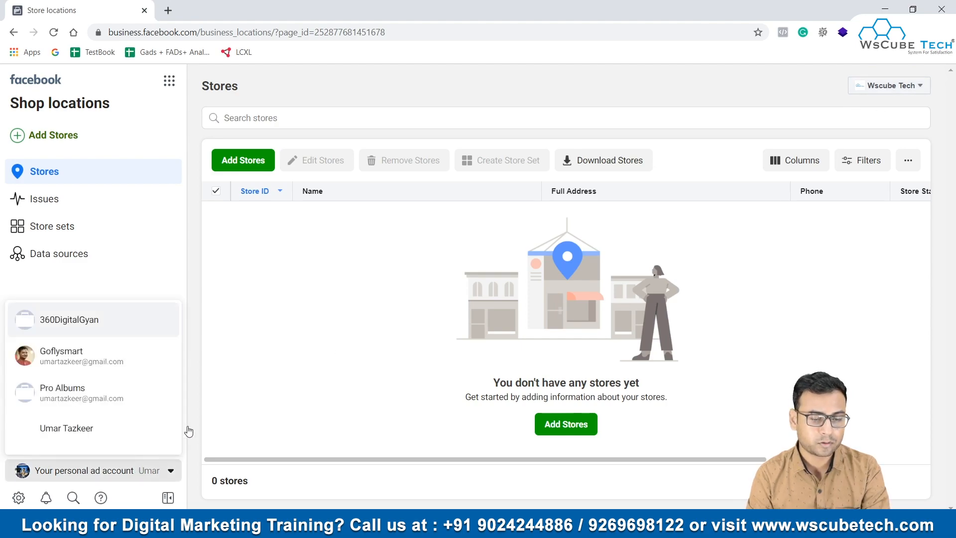
scroll(141, 384, down, 2)
scroll(131, 410, down, 1)
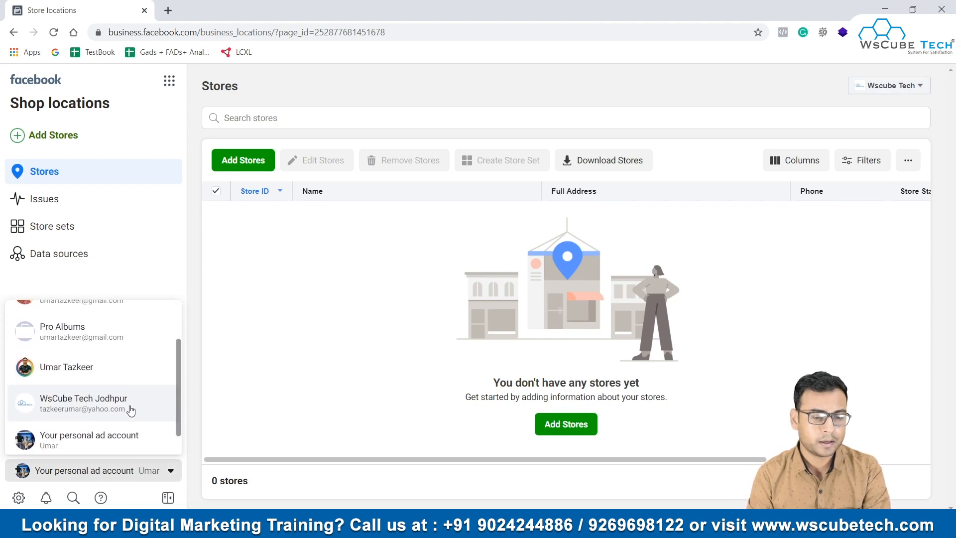
click(95, 404)
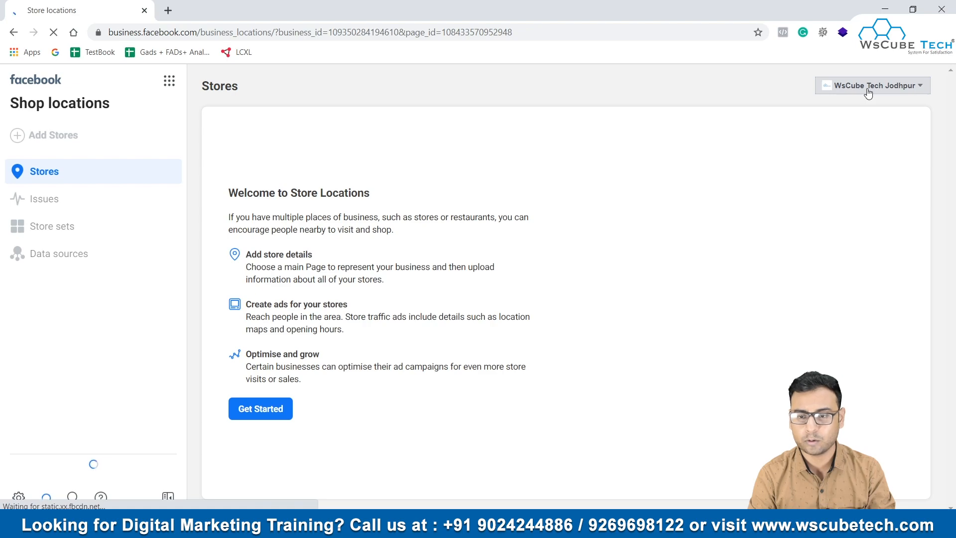
Step: Choose the Wscube Tech Page listed under 360DigitalGyan as the Page whose stores are managed
click(898, 92)
scroll(881, 239, down, 3)
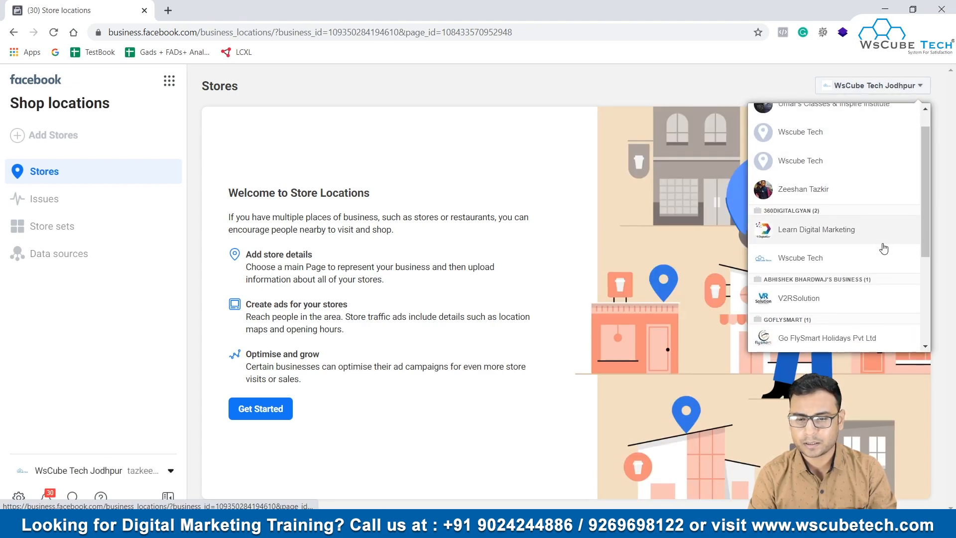
click(816, 148)
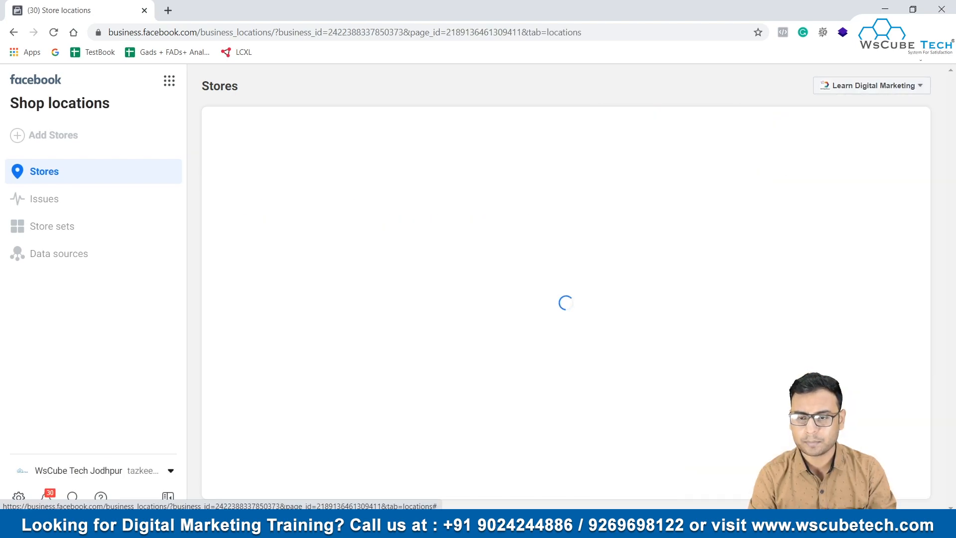
click(900, 88)
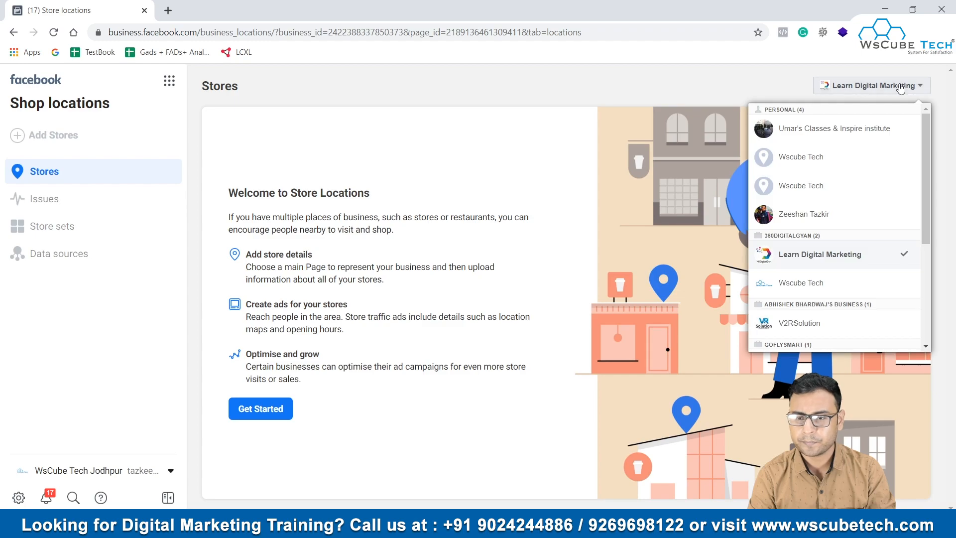
click(816, 283)
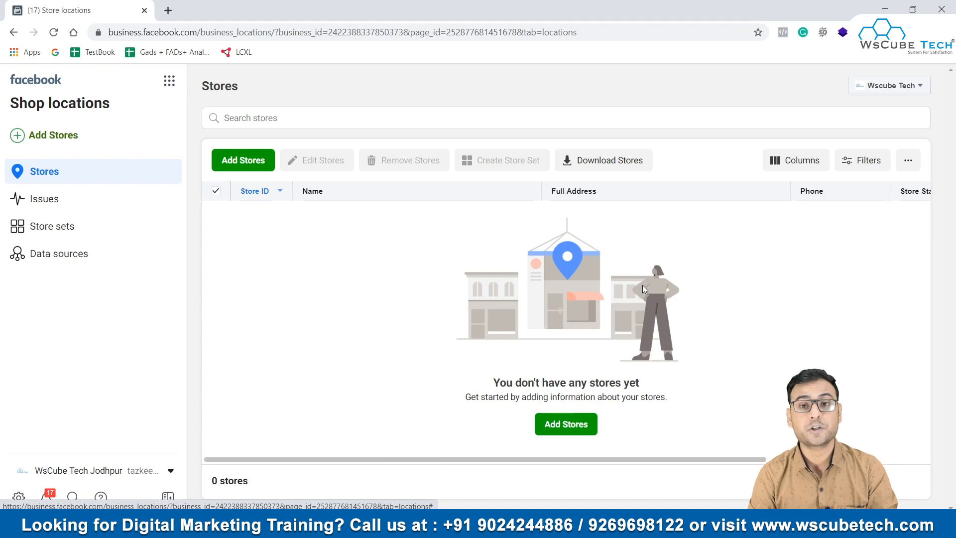
Step: Start adding a store for the Wscube Tech Page using the Add manually method
click(243, 160)
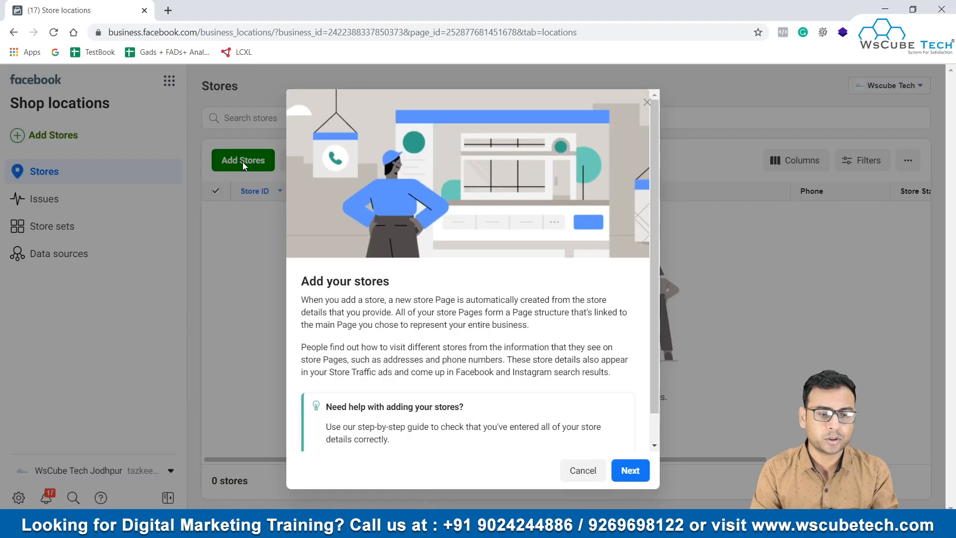
click(630, 469)
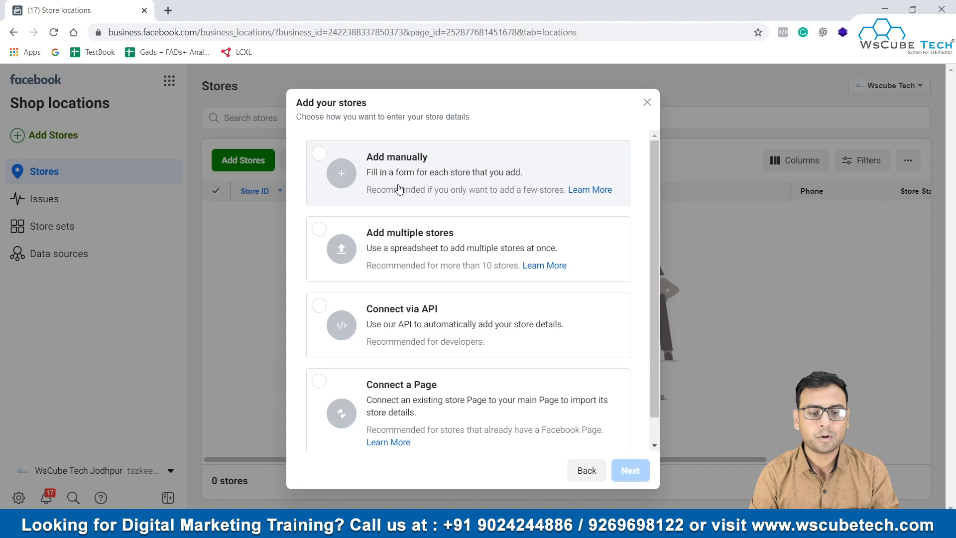
click(432, 154)
click(629, 470)
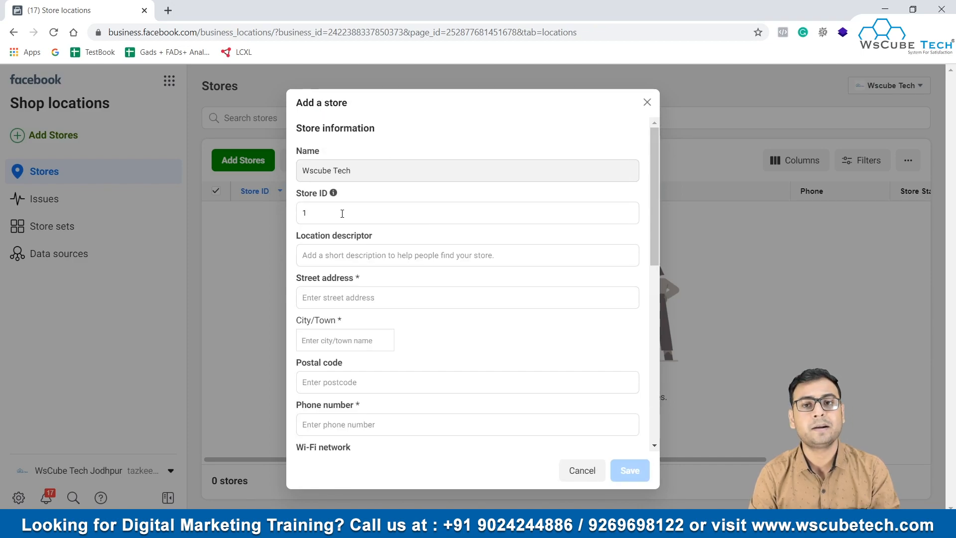
Step: Fill in the store's street address, leaving the location descriptor empty
click(361, 254)
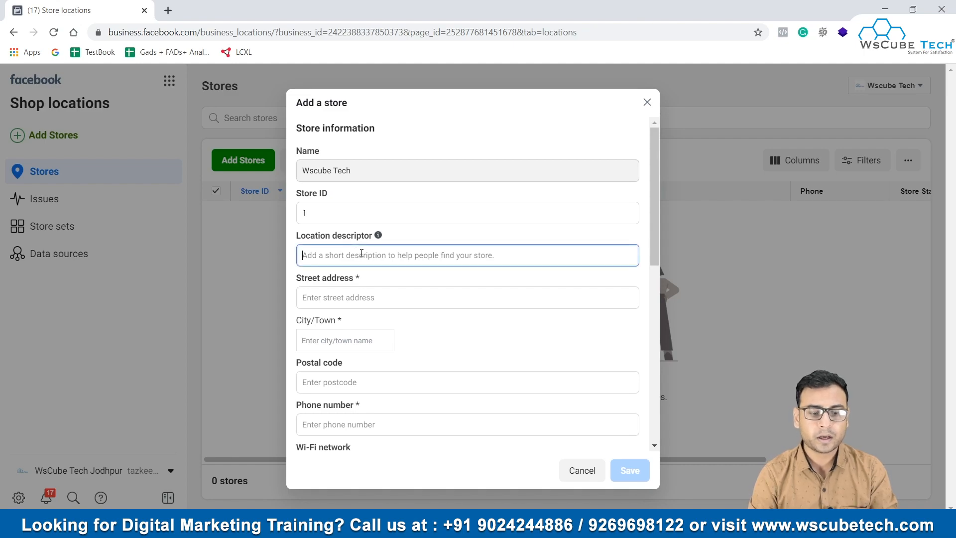
mouse_move(377, 237)
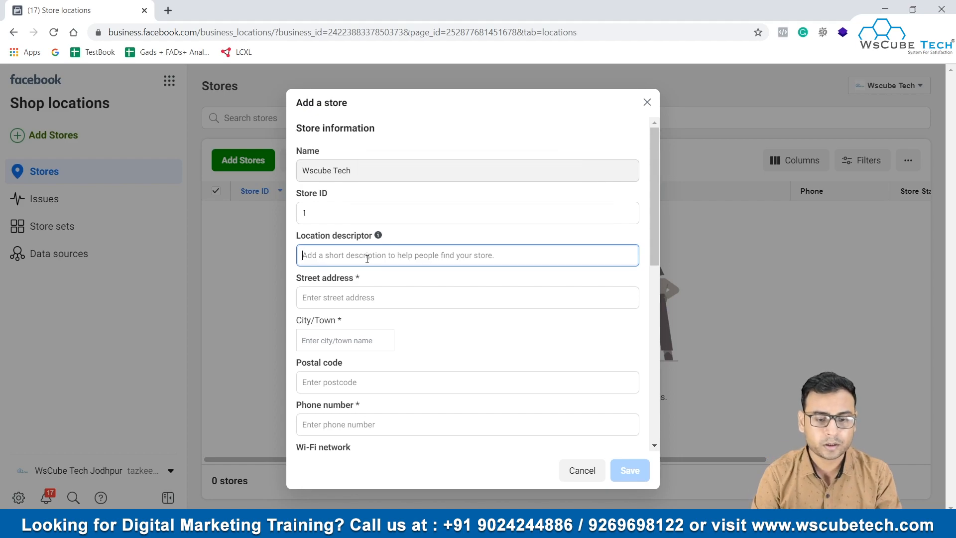
click(378, 297)
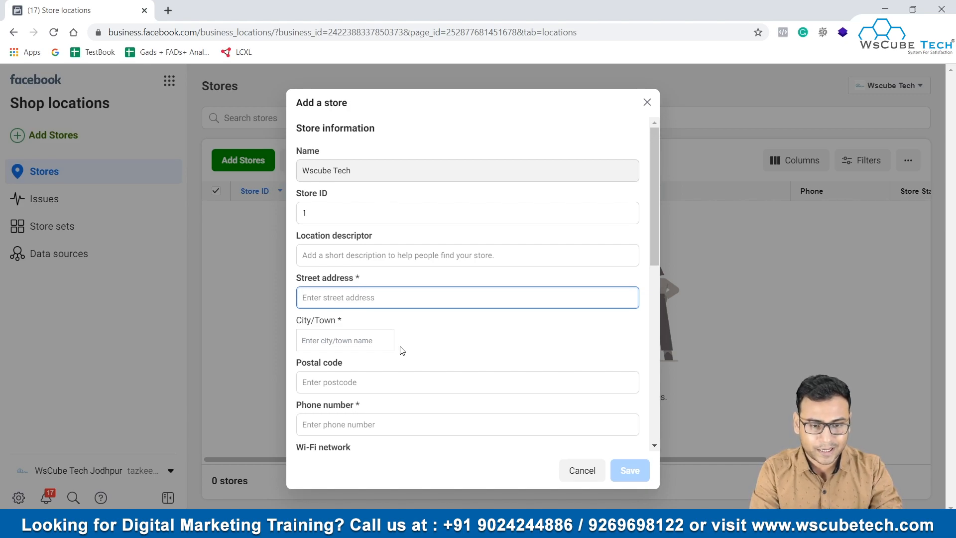
text(Bhaskar Circle)
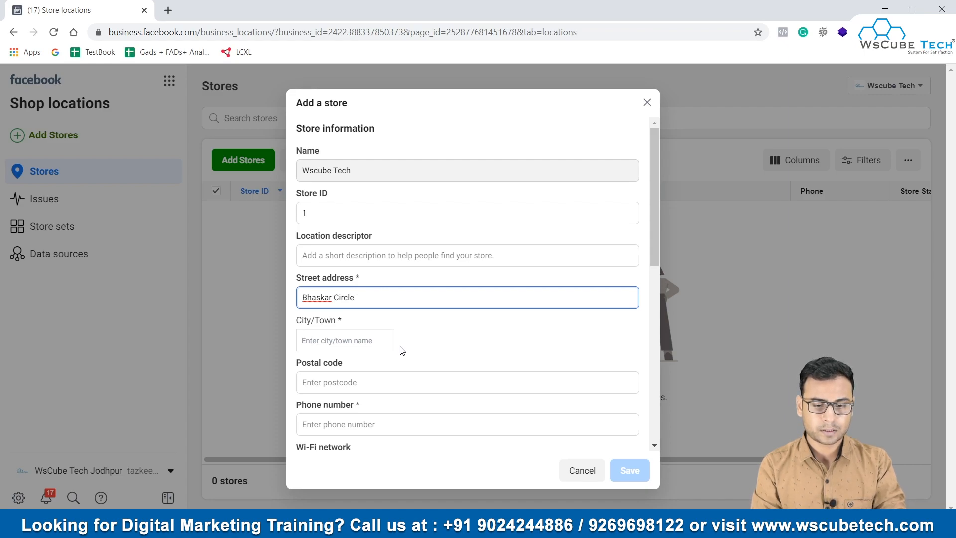
text(, Ta)
key(BackSpace)
key(BackSpace)
text(R)
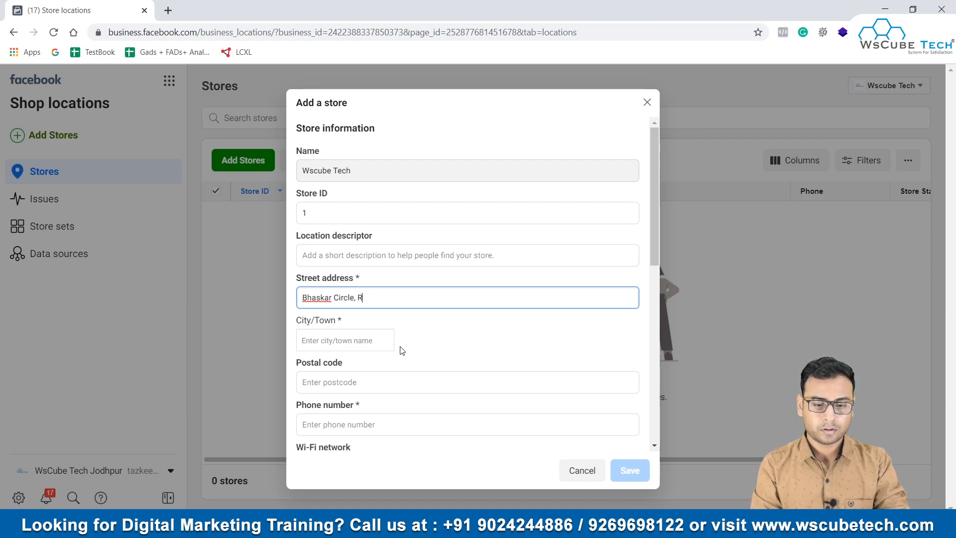
Step: Set the store's city to Jodhpur, India and enter its postal code
key(Tab)
text(Jodhpur)
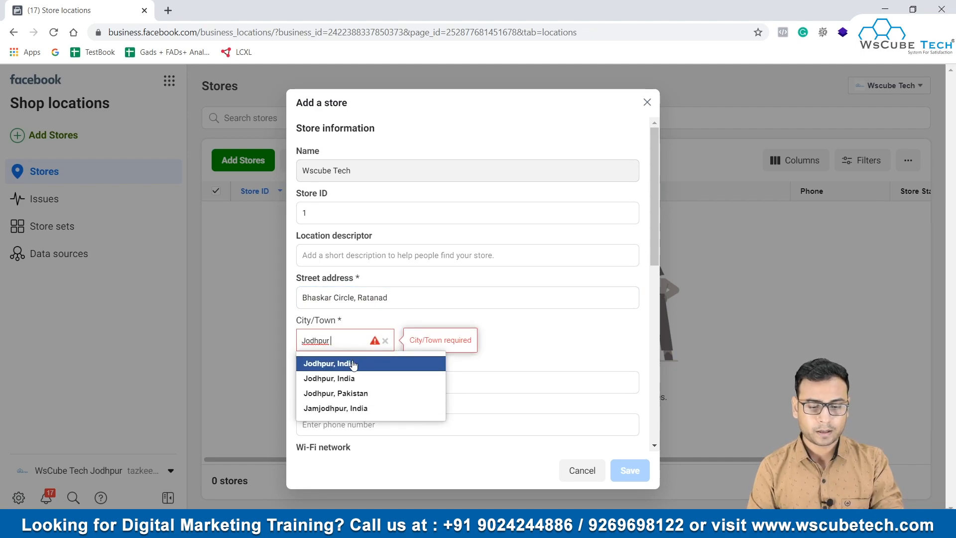
click(354, 364)
click(370, 377)
text(342001)
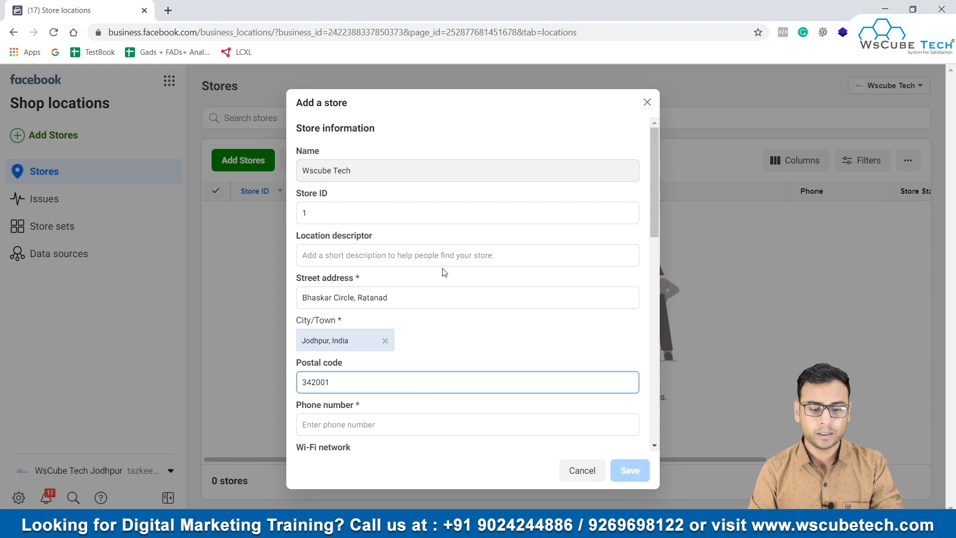
Step: Fill in the store's phone number and leave the Wi-Fi network name blank
scroll(445, 272, down, 3)
click(359, 287)
text(1234567890)
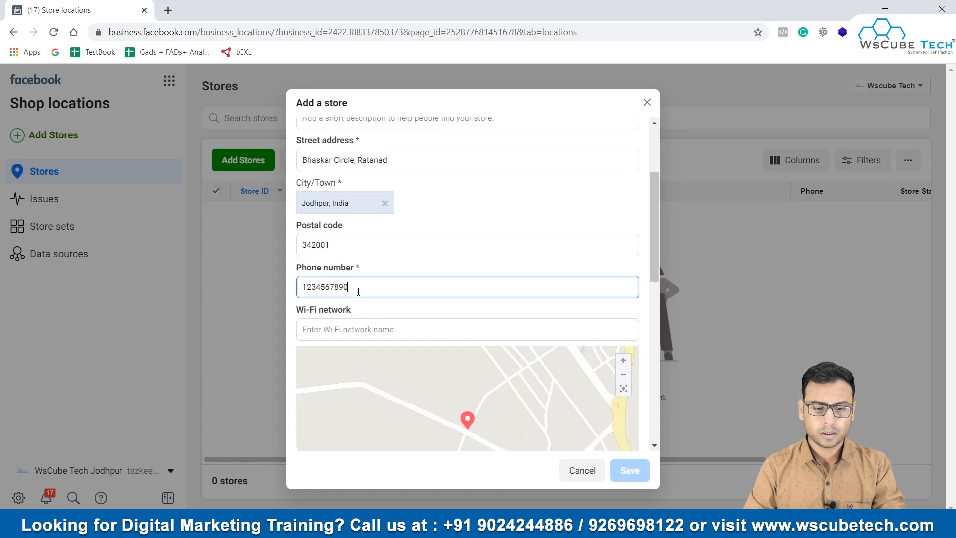
click(355, 309)
Step: Examine the store's pin on the map and briefly show its latitude and longitude fields
scroll(467, 284, down, 3)
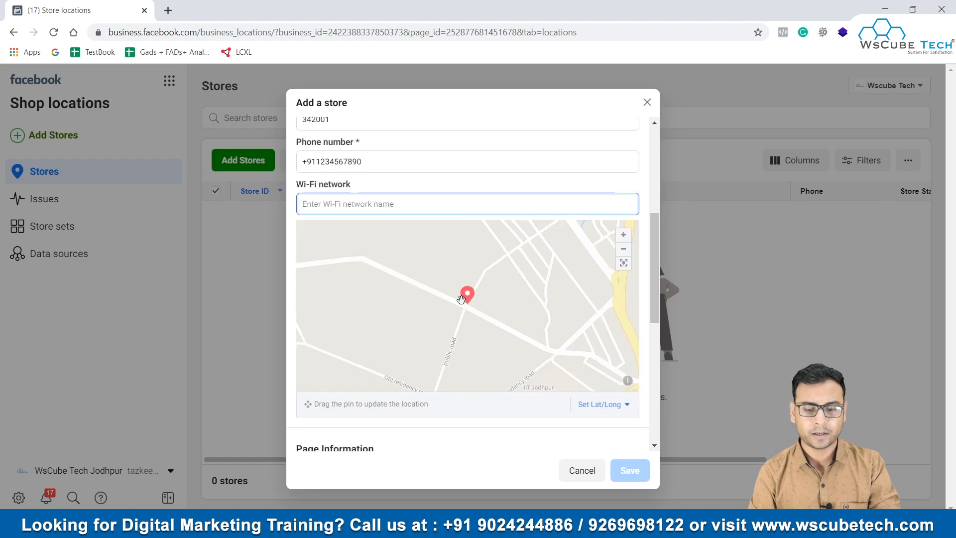
scroll(466, 310, up, 3)
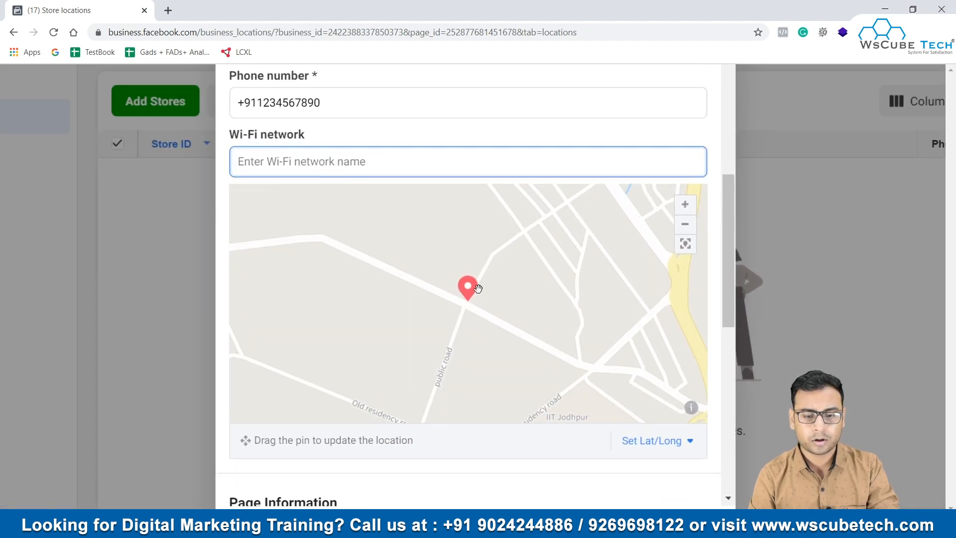
scroll(474, 306, down, 3)
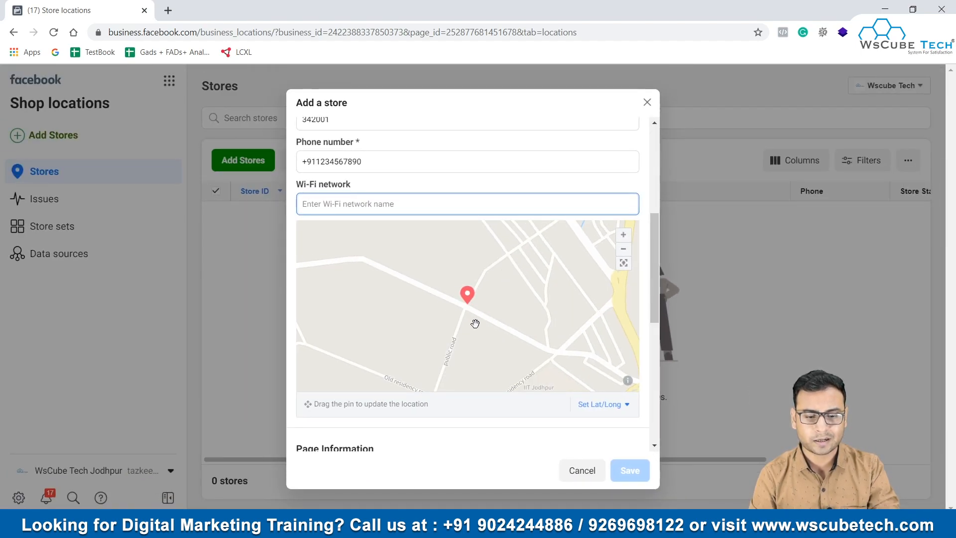
scroll(478, 348, down, 3)
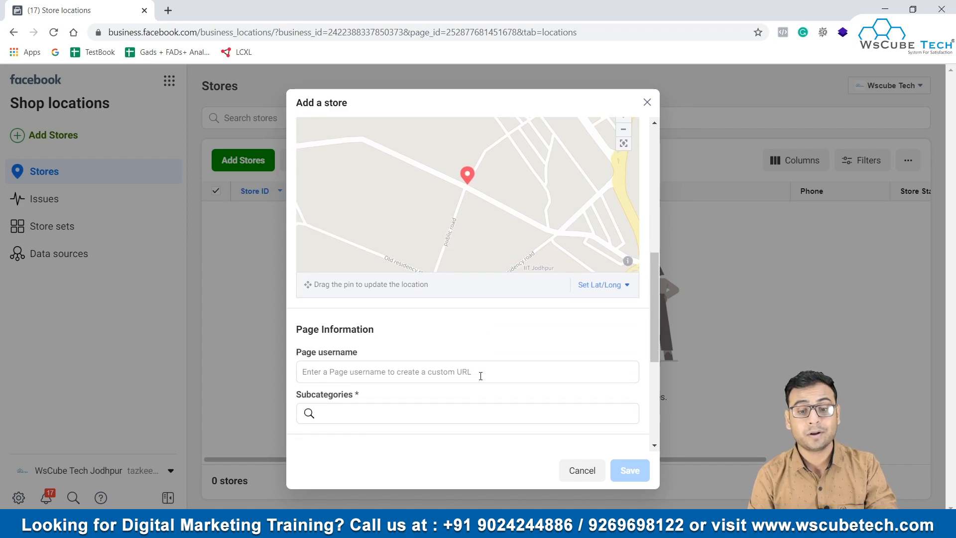
click(594, 289)
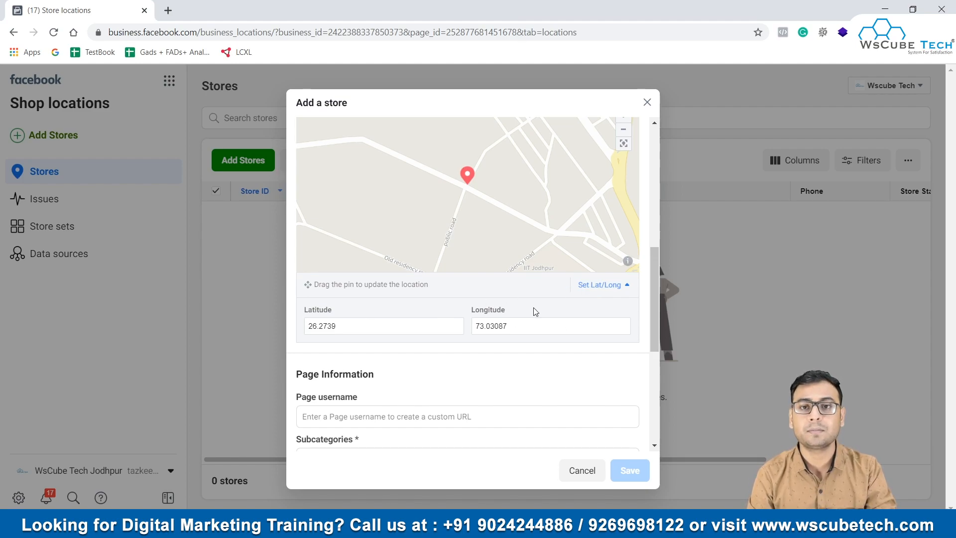
click(608, 288)
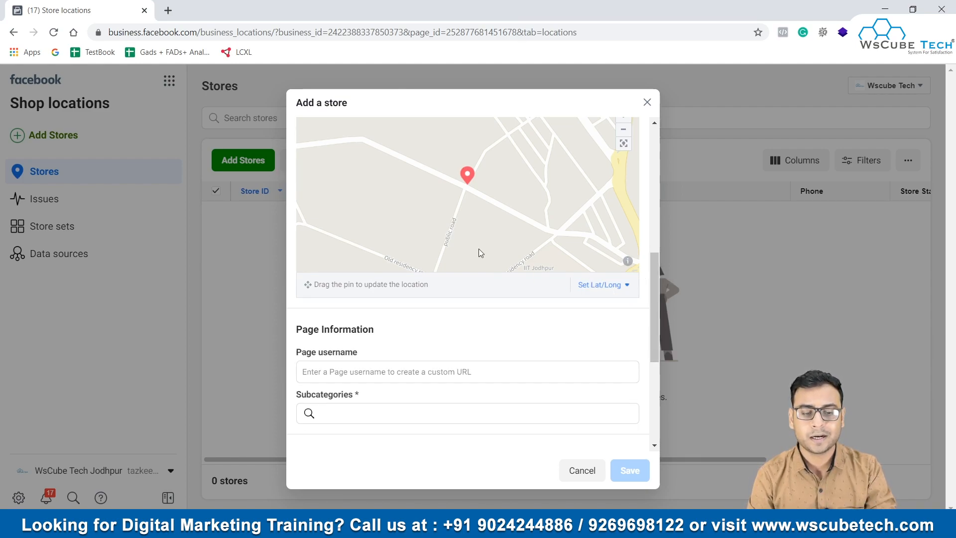
Step: Search Google in a new tab for the latitude and longitude of the store's street location in Jodhpur
click(168, 10)
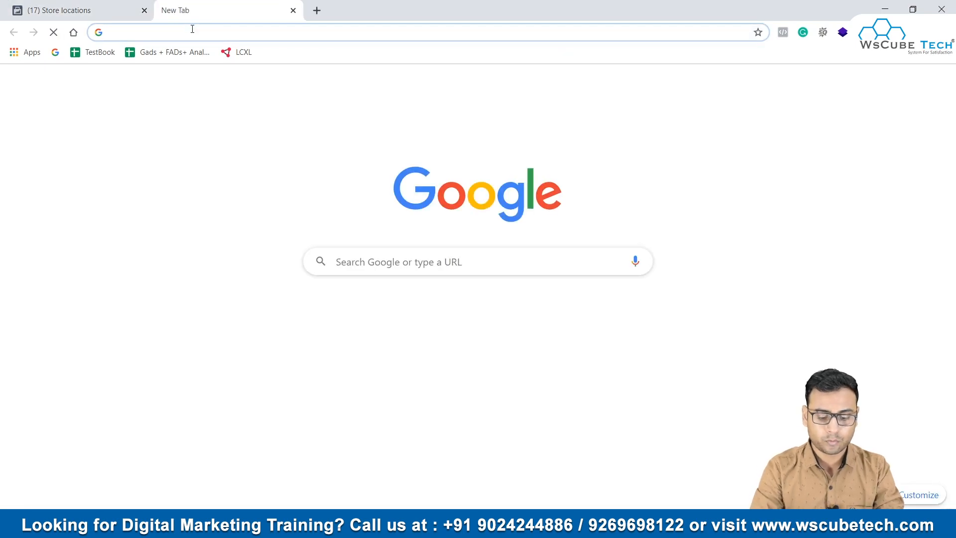
text(bhaskar ci)
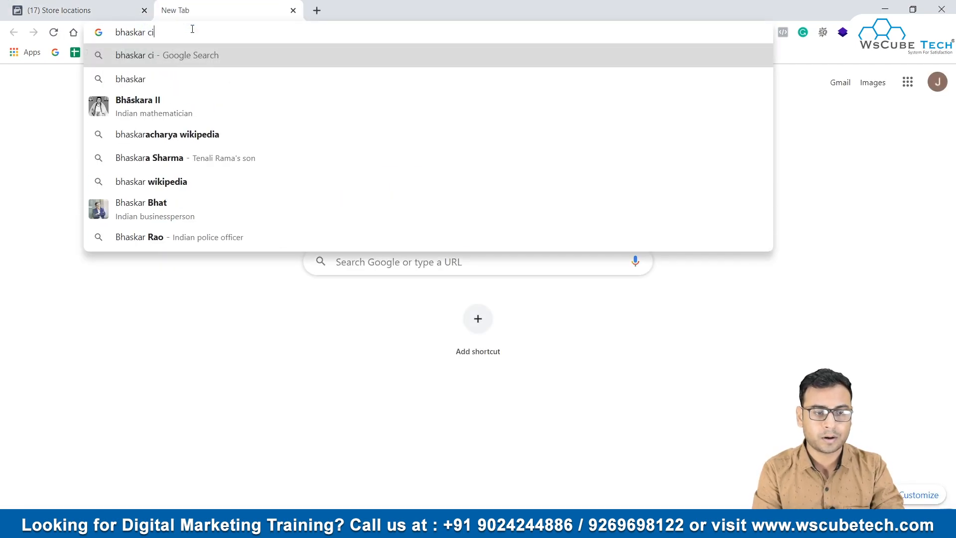
text(rcle jodhpur )
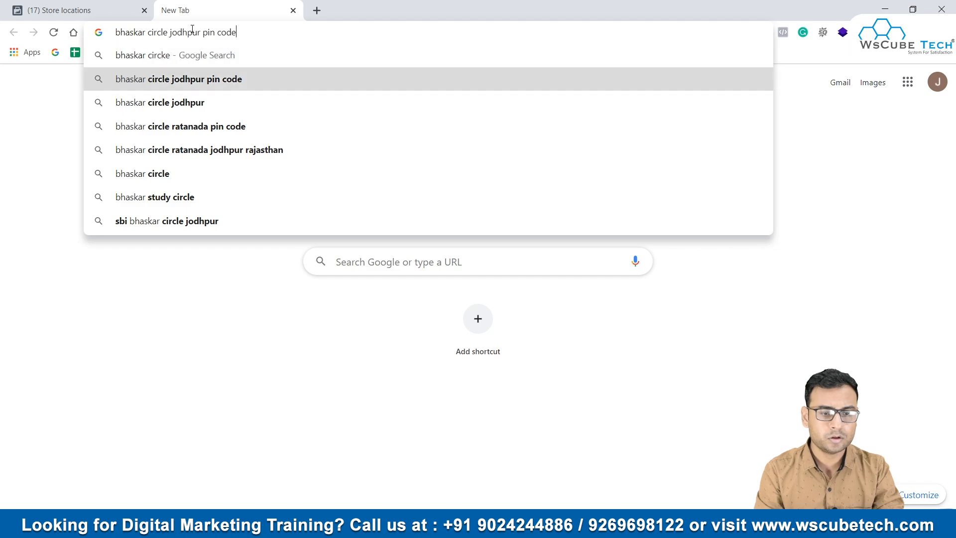
text(la)
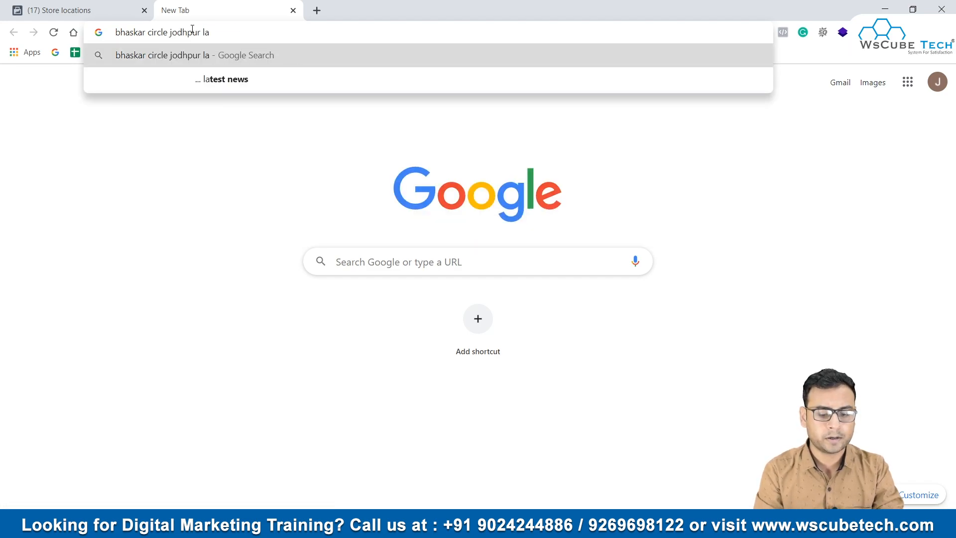
text(titute )
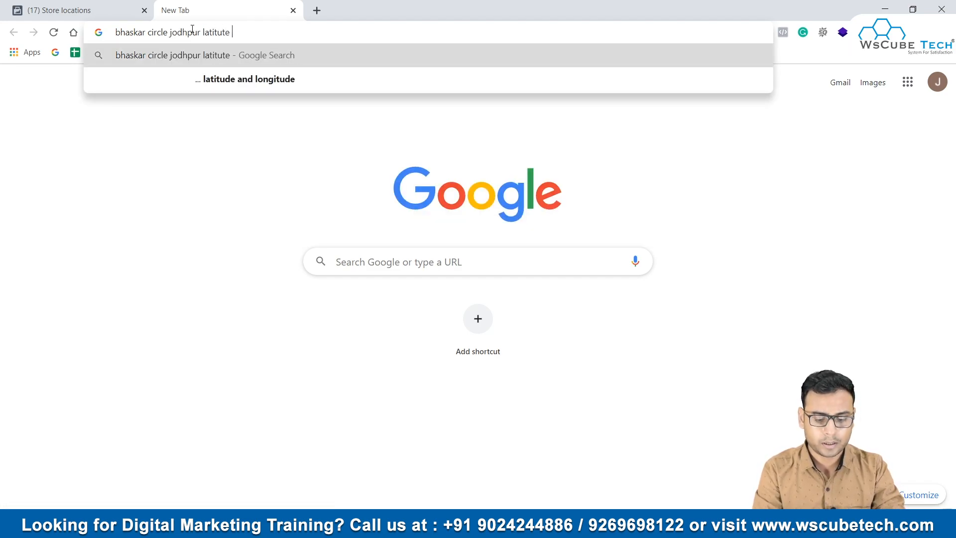
text(long)
key(Return)
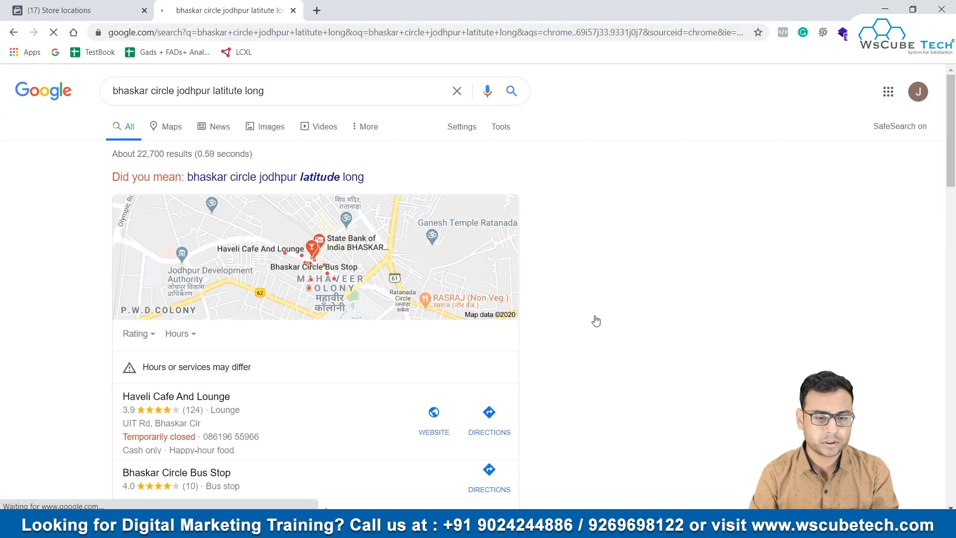
Step: Look through the results and repeat the search with the suggested spelling "latitude"
scroll(597, 320, down, 1)
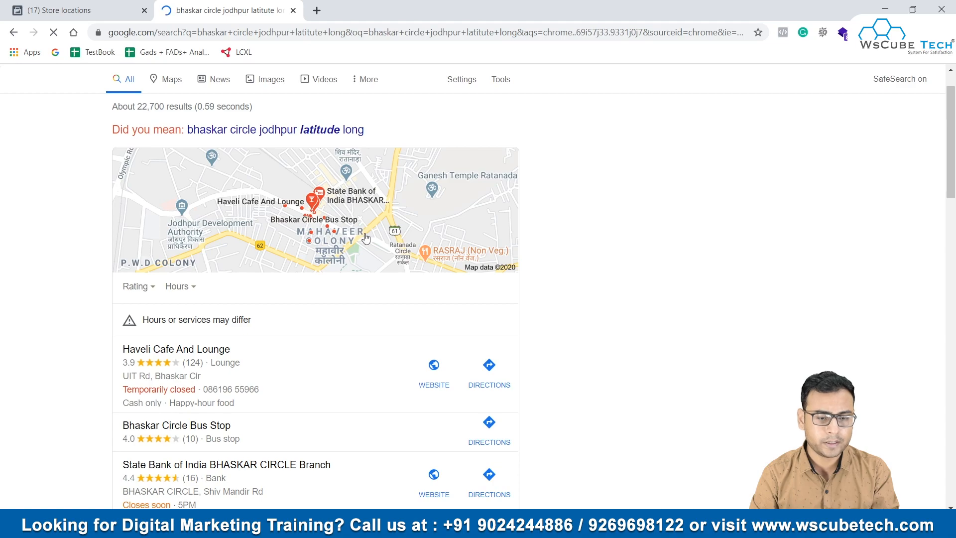
scroll(379, 313, down, 6)
scroll(378, 314, up, 7)
click(271, 179)
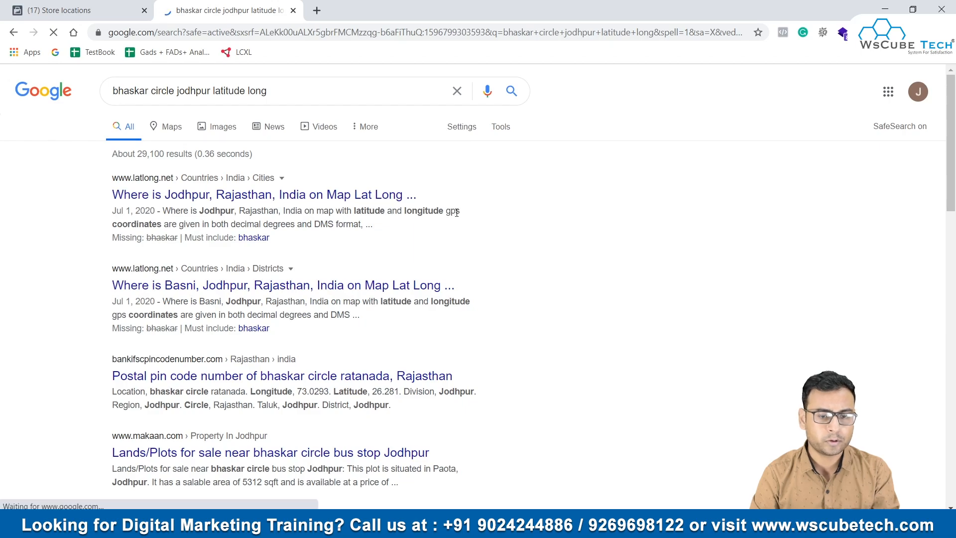
Step: Open the latlong.net page for Jodhpur, Rajasthan, examine the listed coordinates, and close the page
click(409, 195)
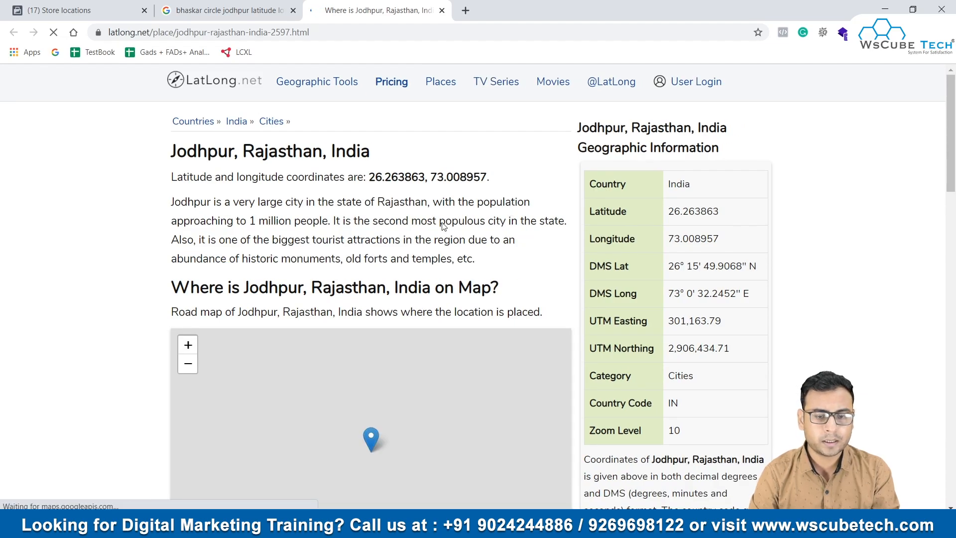
triple_click(465, 177)
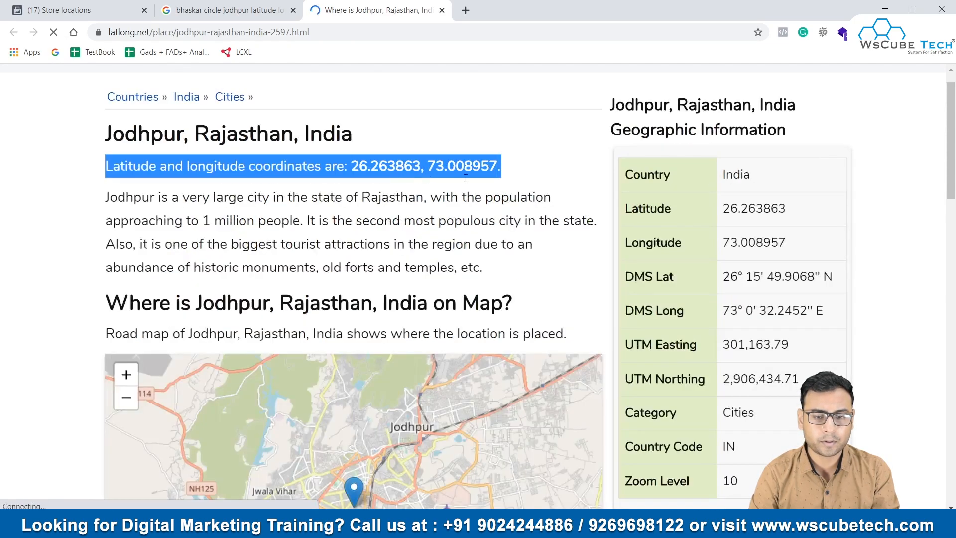
drag(500, 171, 365, 169)
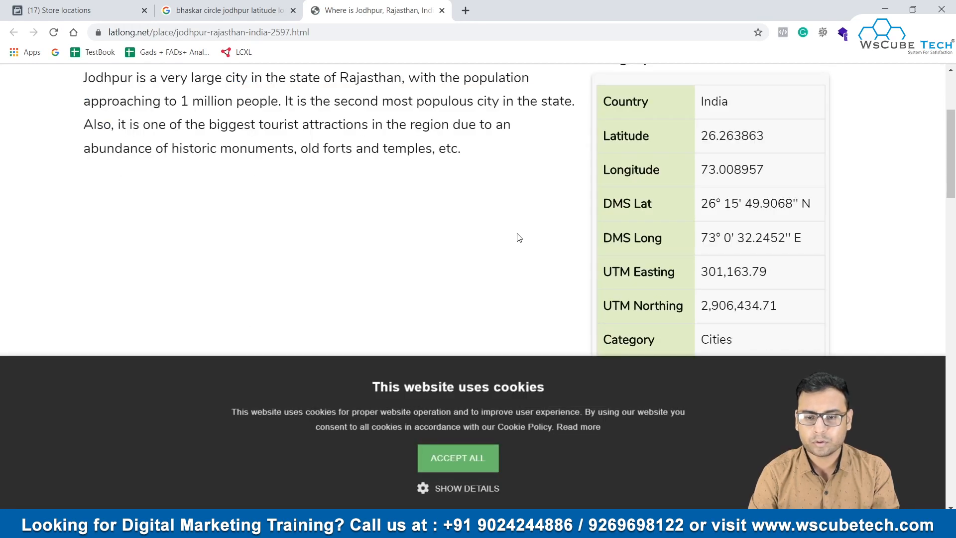
scroll(519, 238, down, 1)
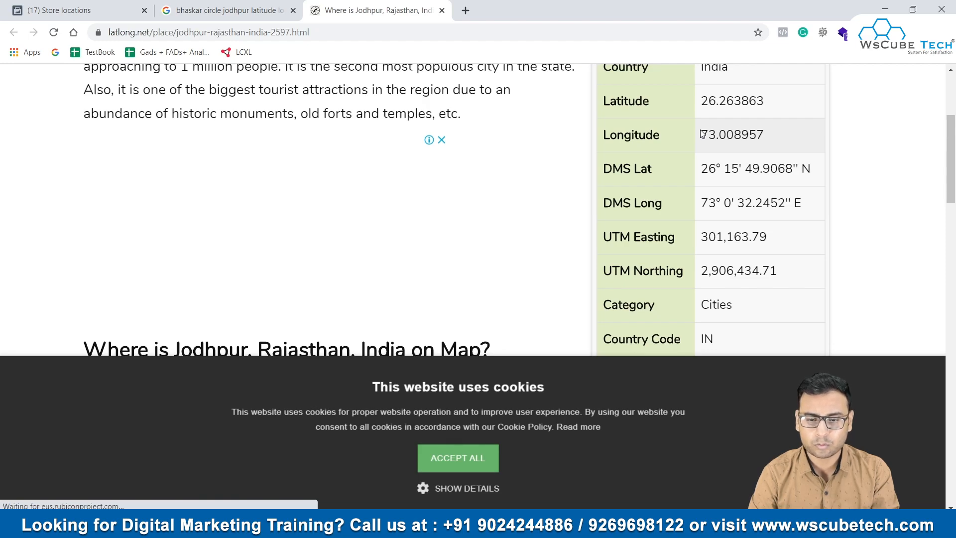
scroll(568, 323, up, 2)
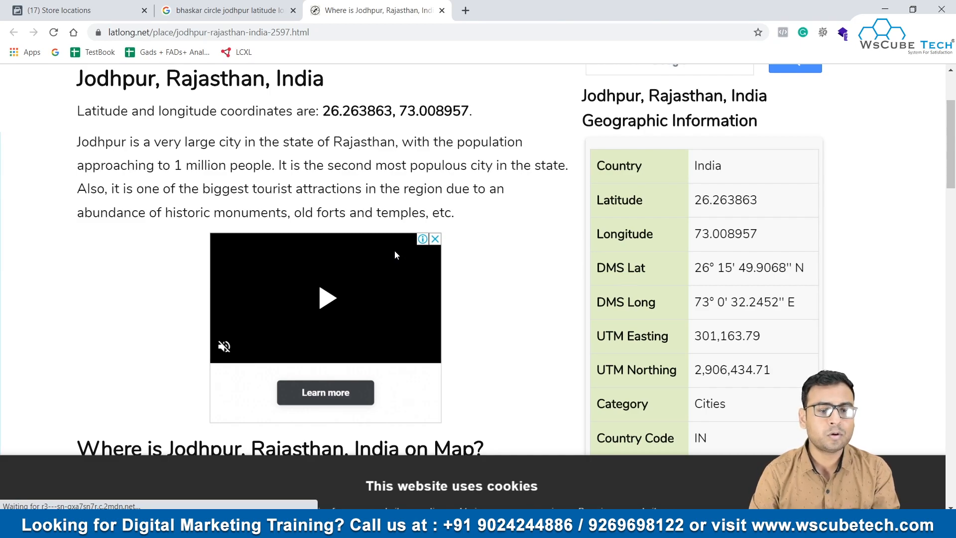
key(ctrl+w)
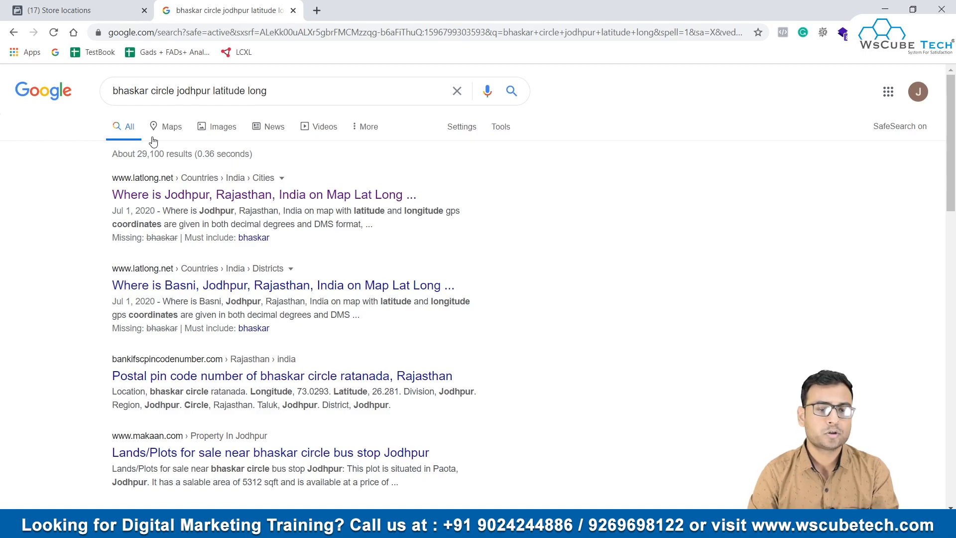
Step: Show the searched location in Google Maps and zoom in on the matched roundabout
click(154, 140)
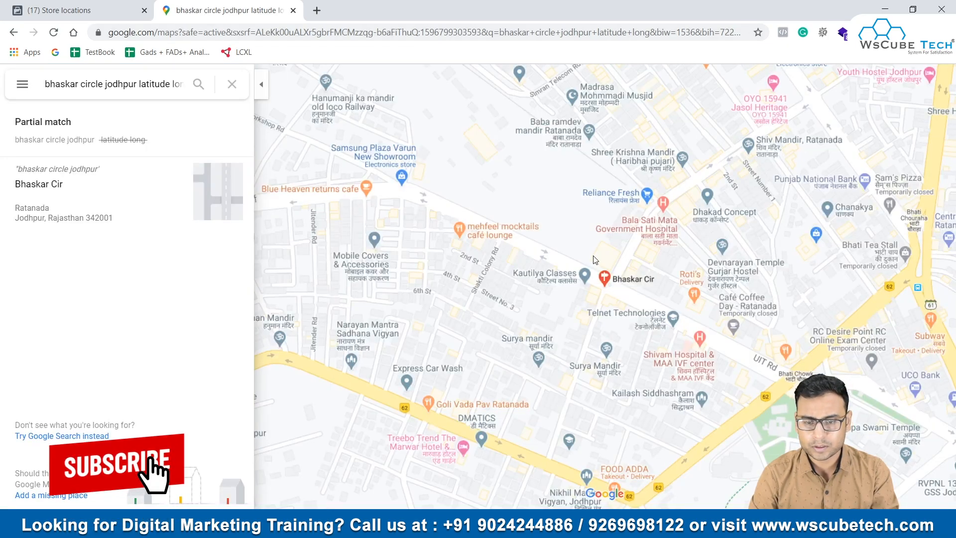
scroll(607, 283, up, 5)
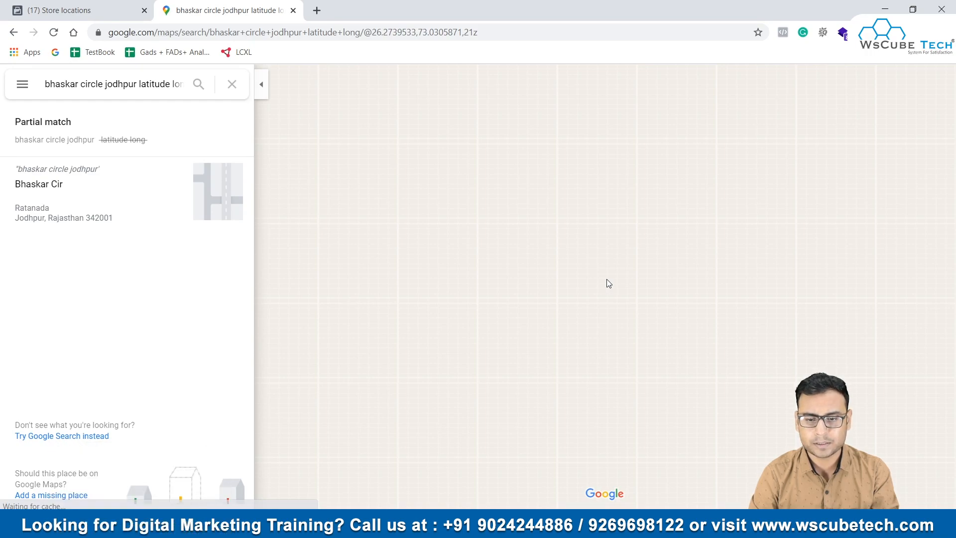
scroll(607, 284, down, 2)
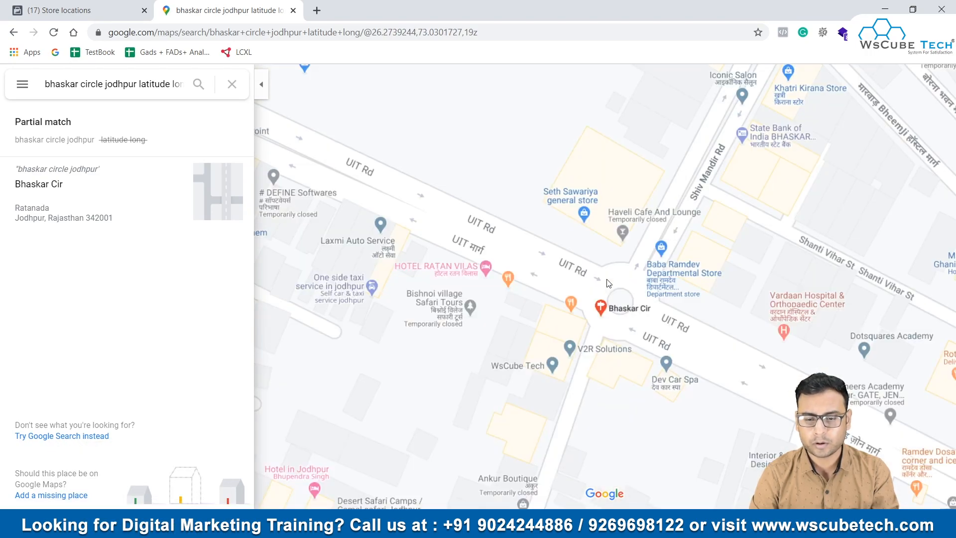
scroll(607, 283, up, 1)
Step: Inspect the map page's code, turn off the mobile device preview, and enlarge the inspector area
right_click(633, 296)
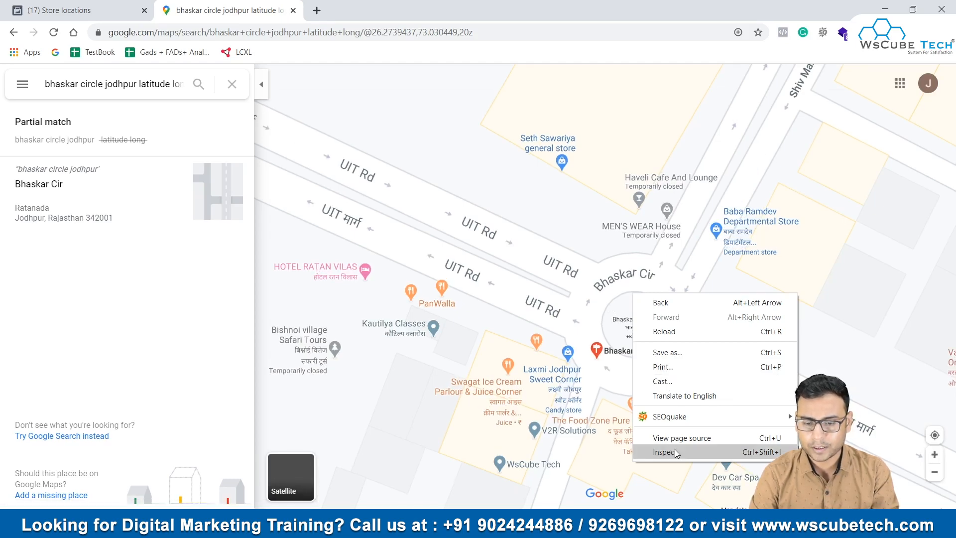
click(607, 321)
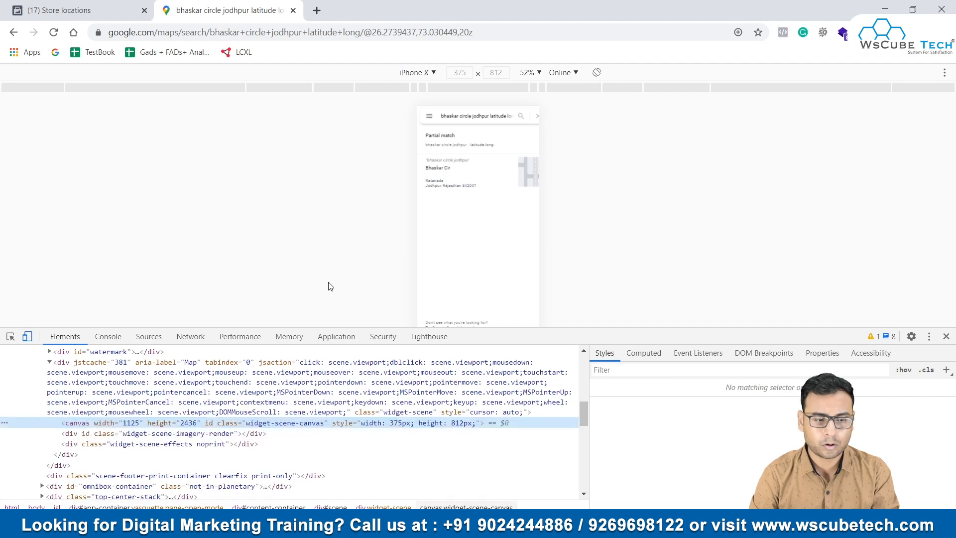
click(27, 337)
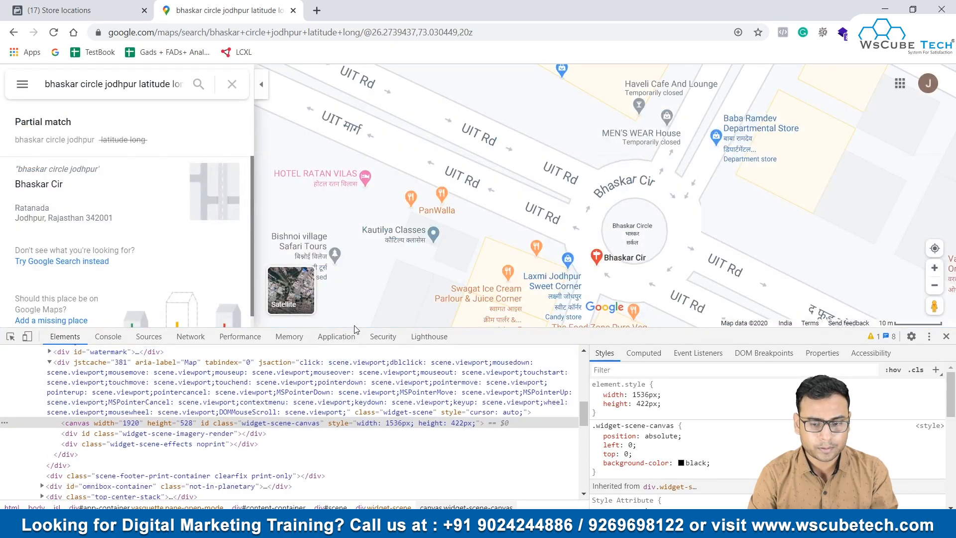
key(ctrl+a)
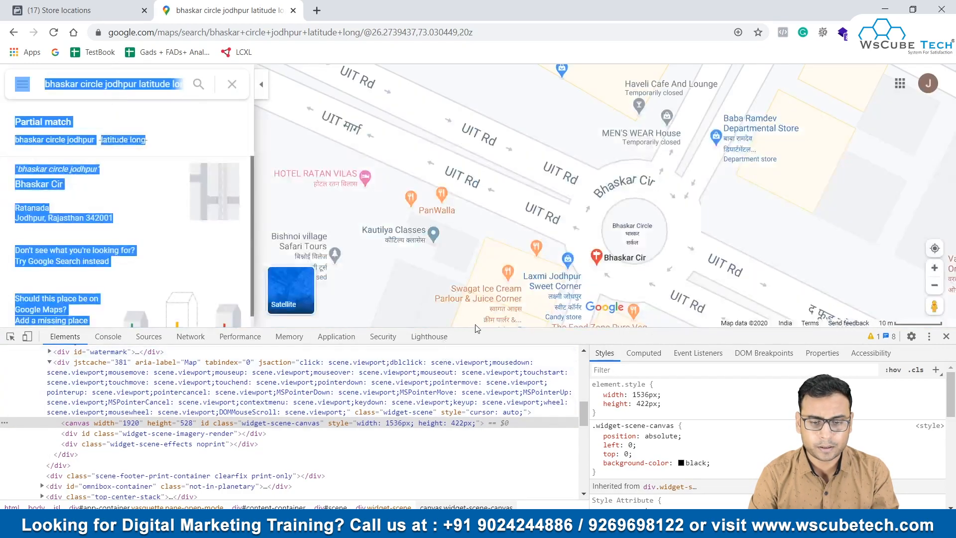
drag(475, 328, 498, 160)
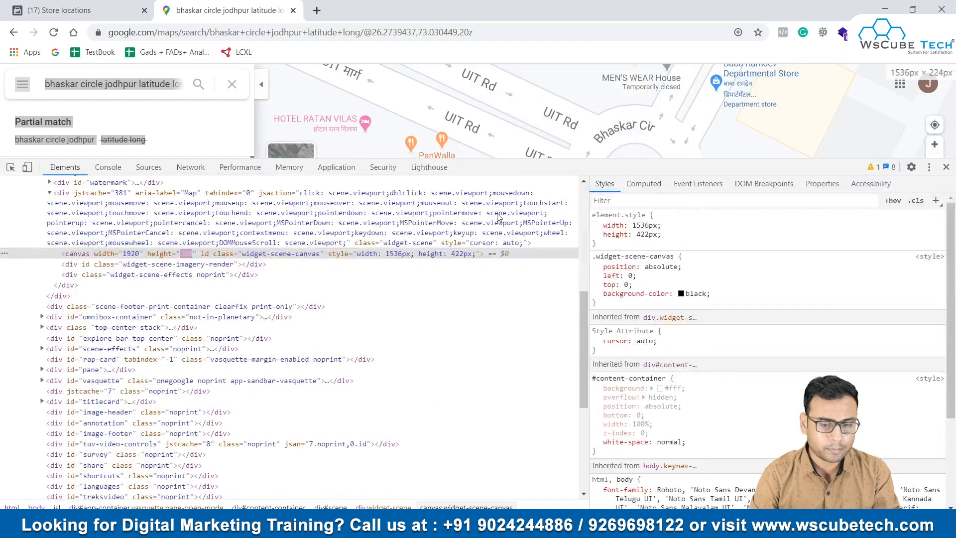
Step: Search the map page's code for "lat", look through the matching lines, and close the inspector
click(510, 309)
key(ctrl+f)
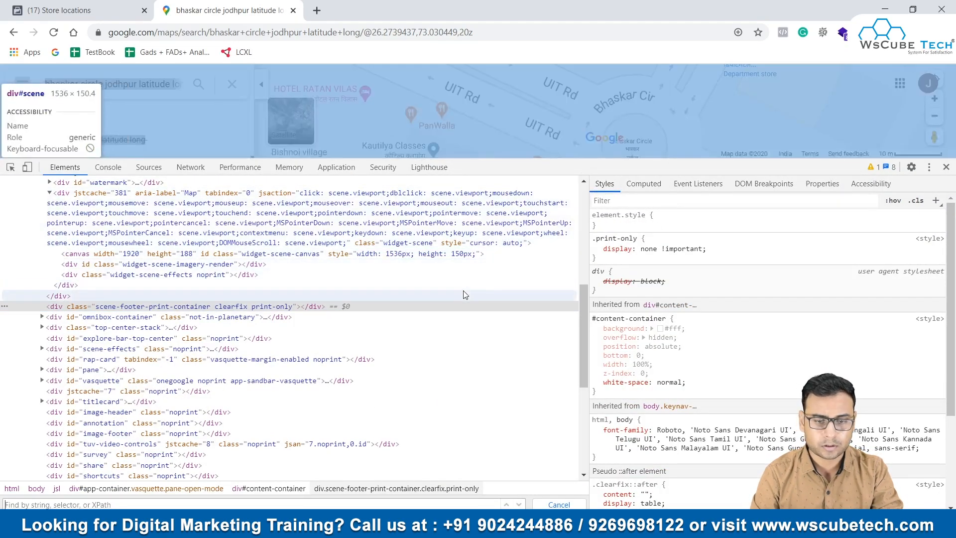
text(lat)
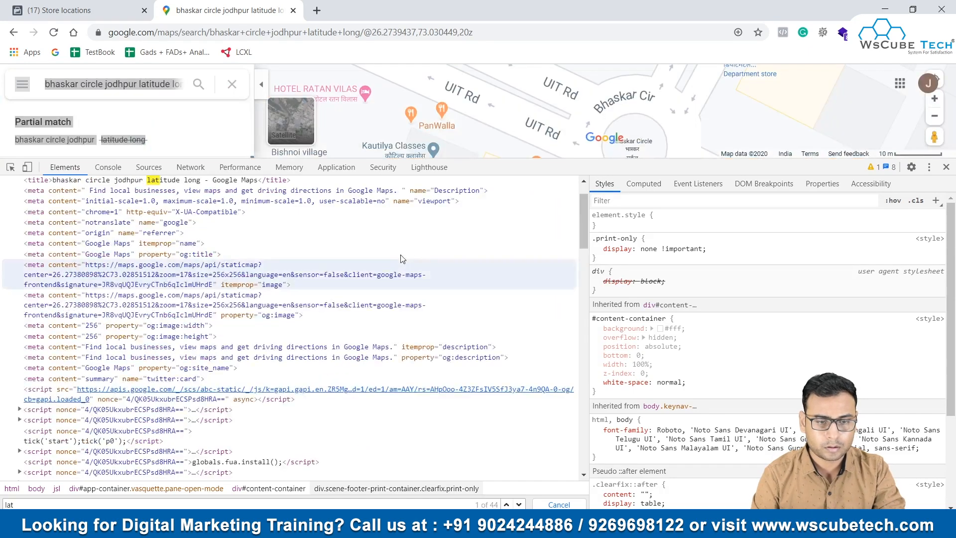
scroll(321, 239, up, 2)
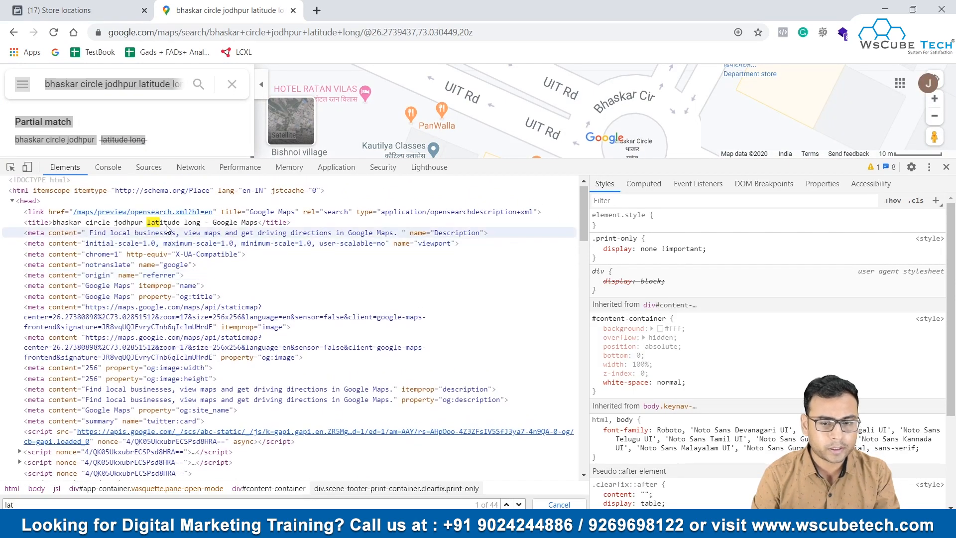
text(lati)
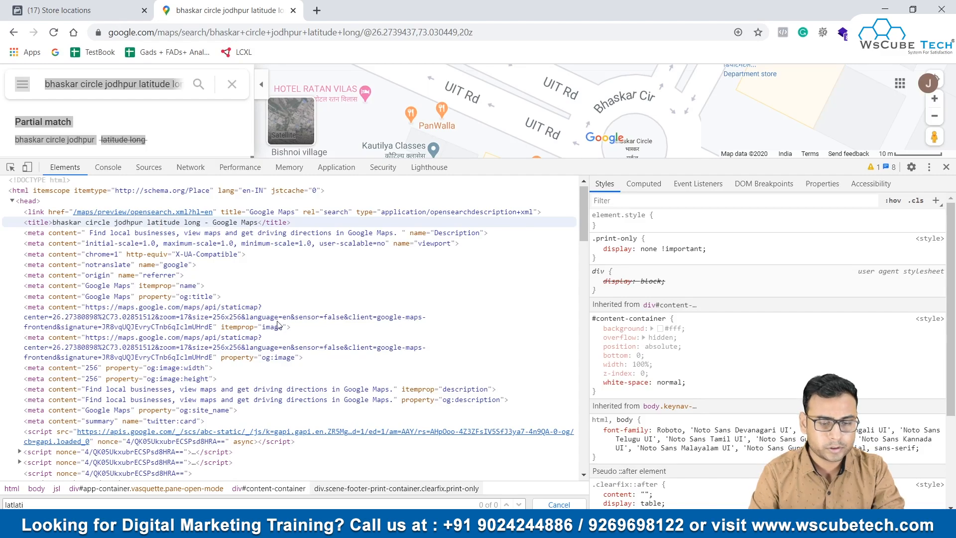
scroll(288, 329, down, 5)
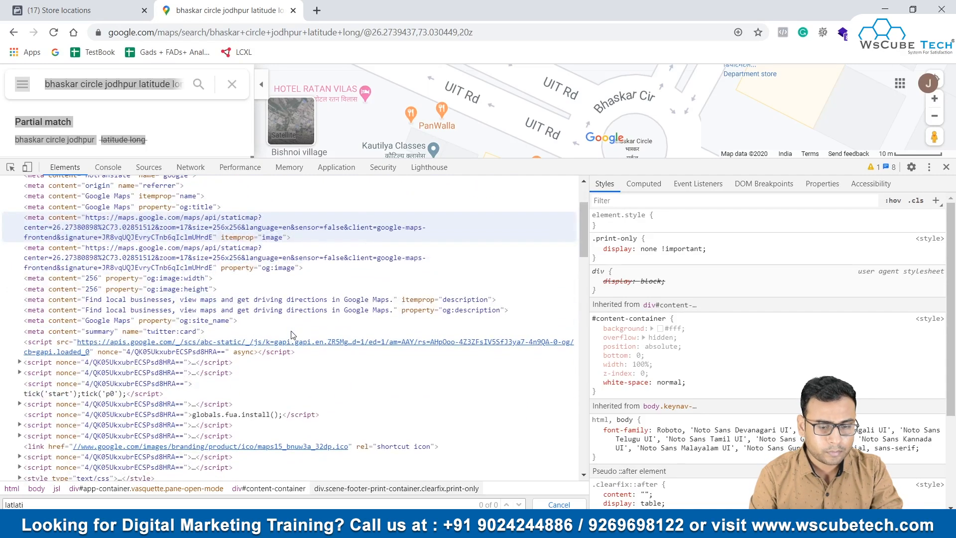
click(947, 169)
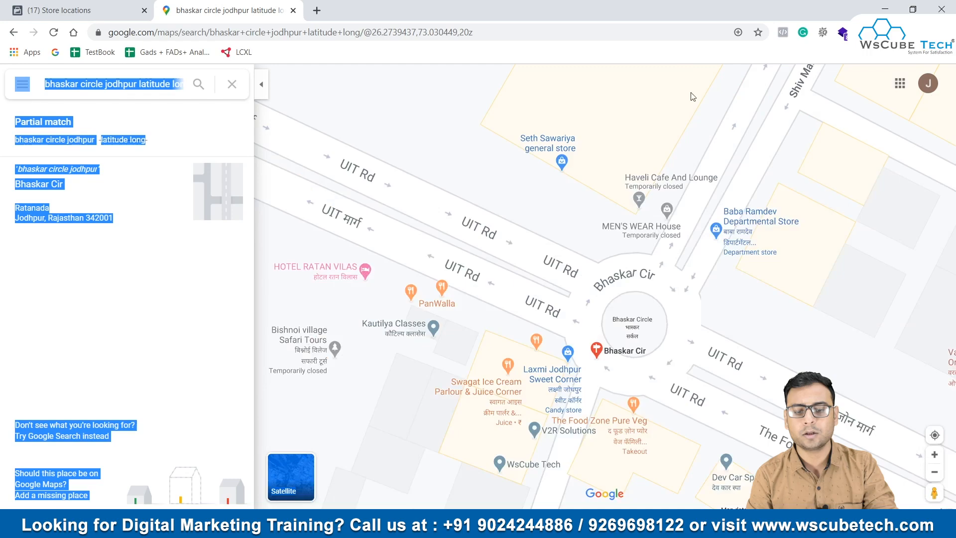
Step: Open the matched roundabout's sharing options, examine the embed map code for coordinates, and close the dialog
click(239, 245)
click(46, 184)
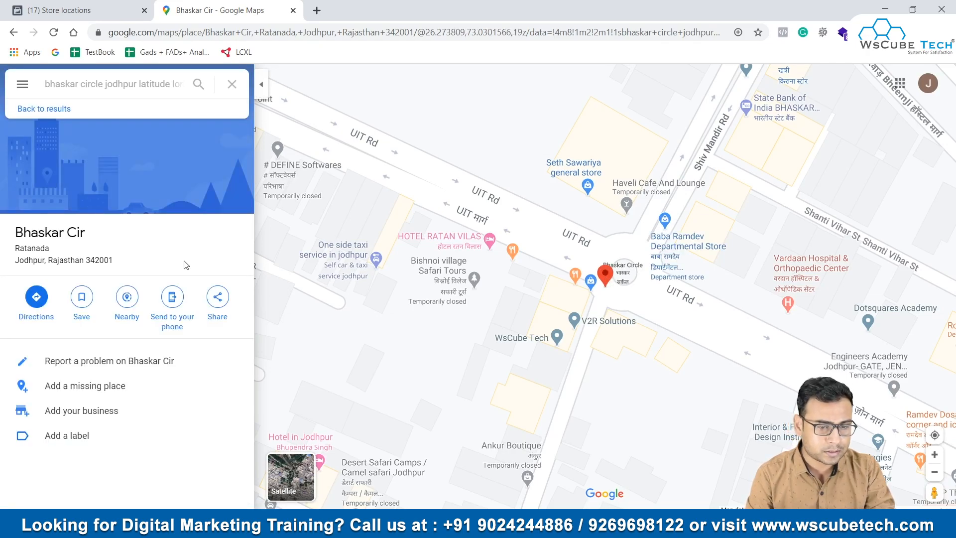
click(218, 299)
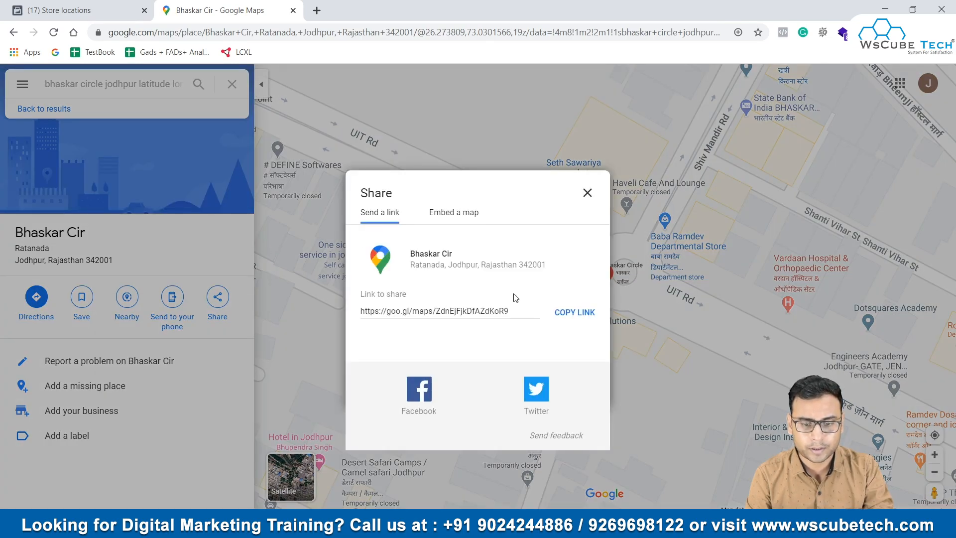
click(454, 213)
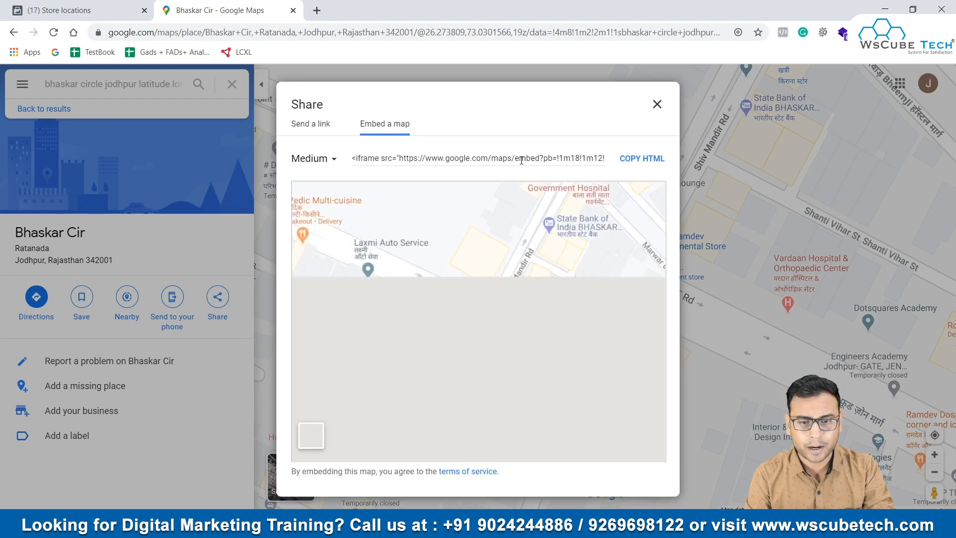
click(520, 159)
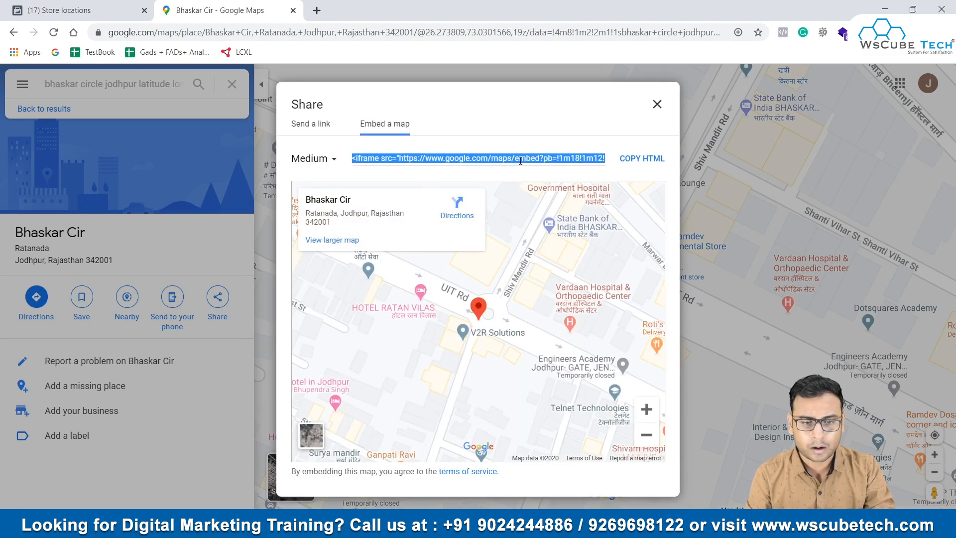
click(533, 158)
click(559, 157)
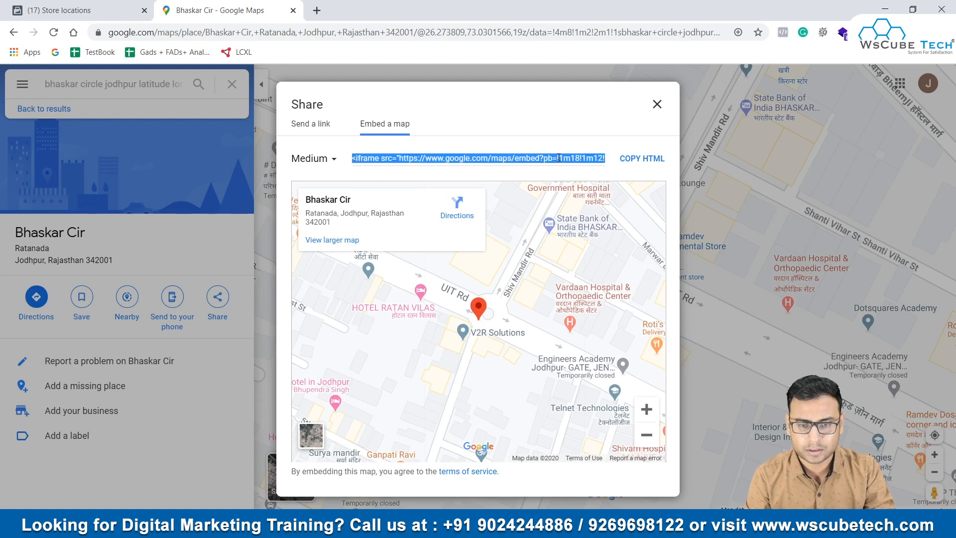
click(657, 104)
Step: Return to the Facebook store form and set the opening hours to Always open and the price range to Unspecified
click(59, 6)
scroll(499, 408, down, 3)
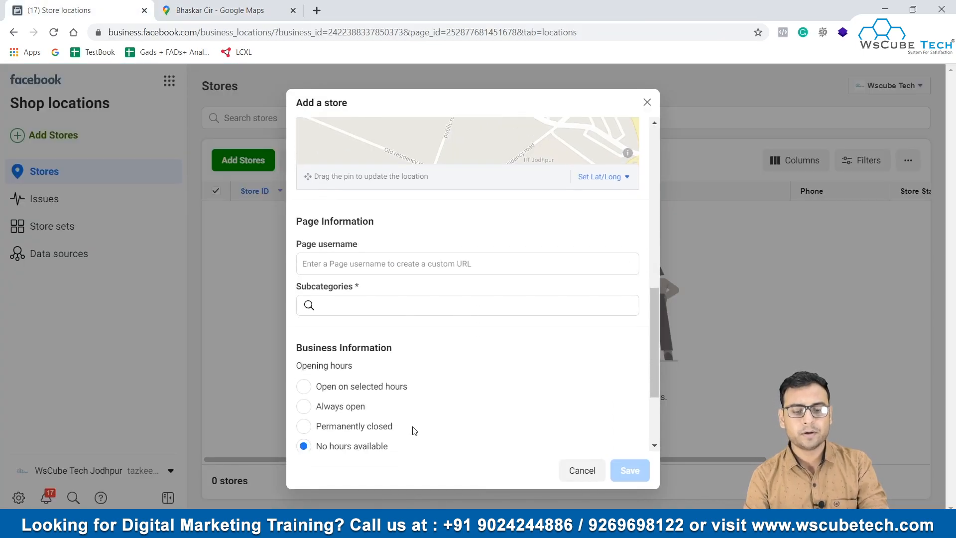
scroll(491, 281, up, 4)
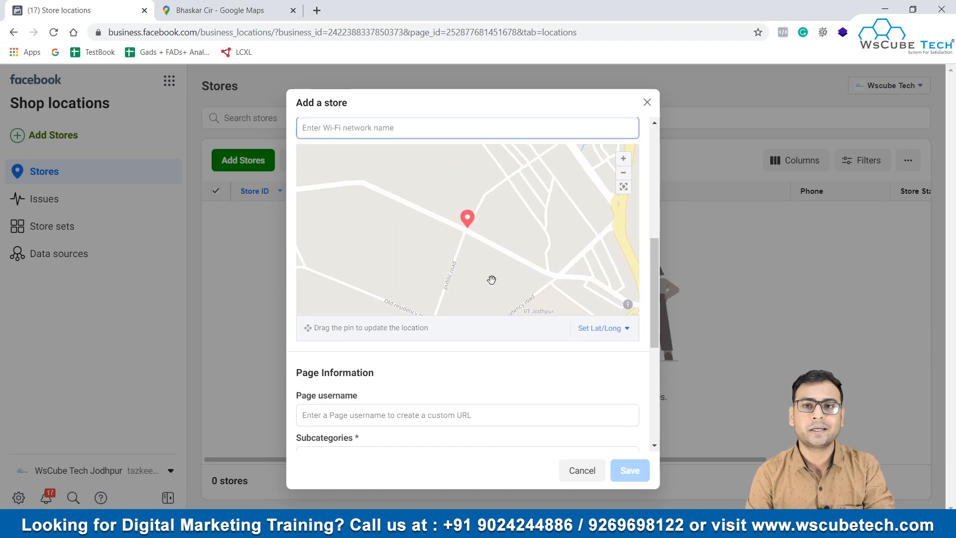
scroll(547, 232, down, 2)
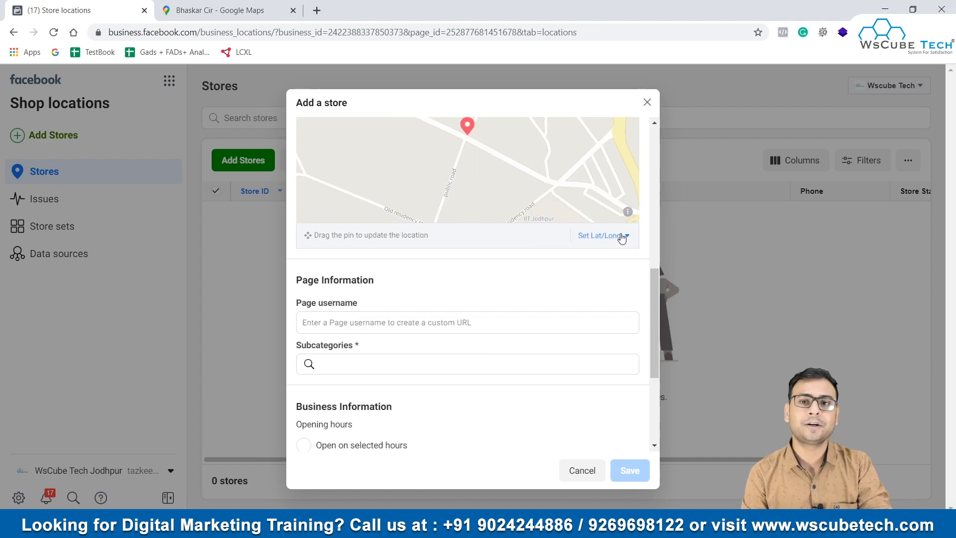
scroll(544, 264, up, 6)
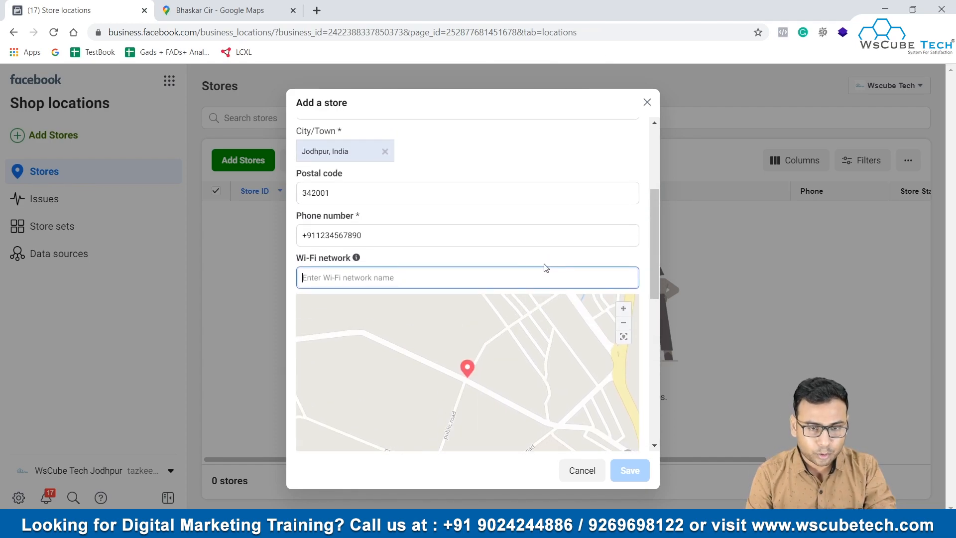
scroll(479, 260, down, 12)
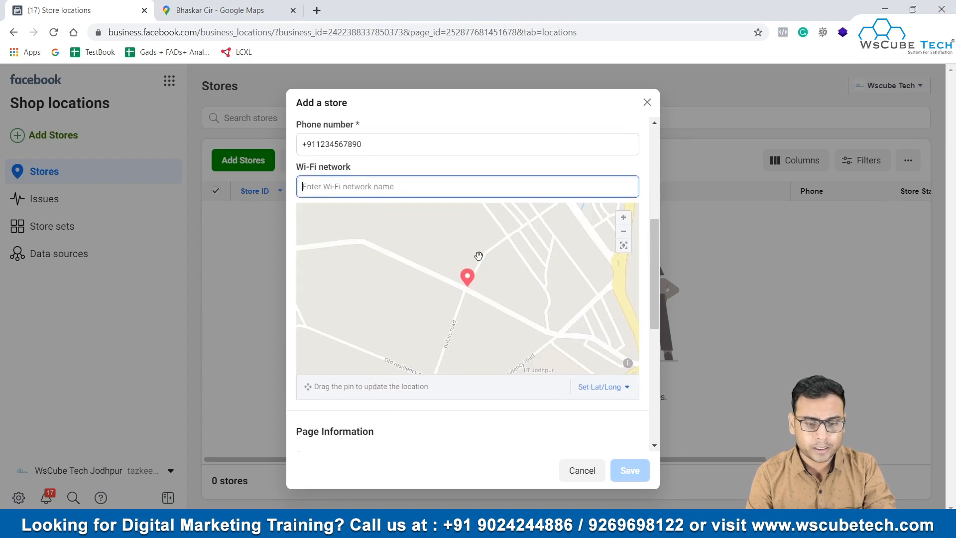
scroll(480, 260, down, 1)
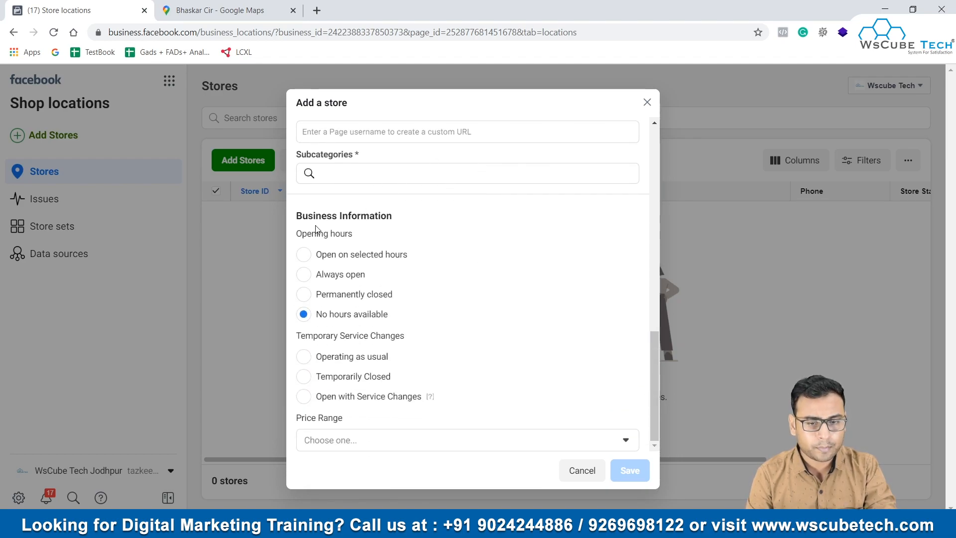
click(333, 280)
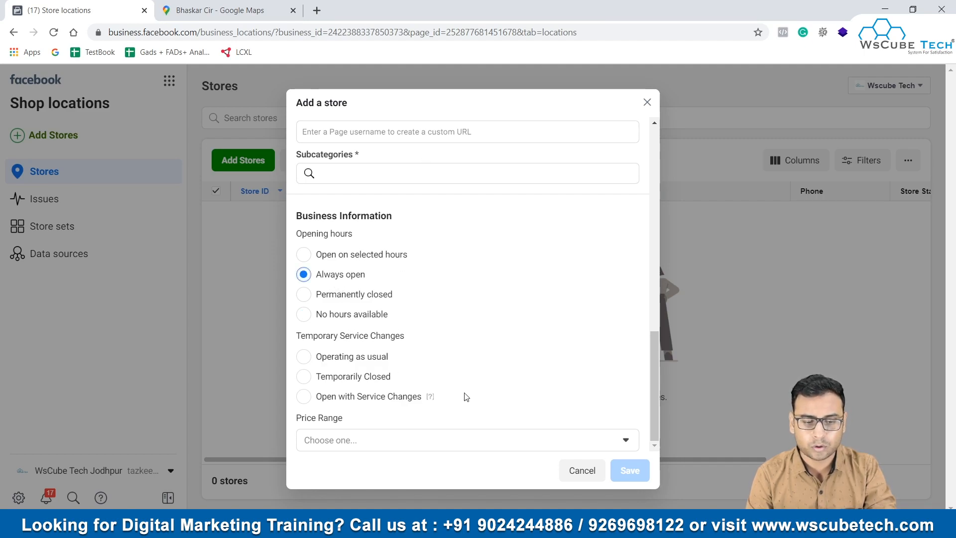
click(395, 440)
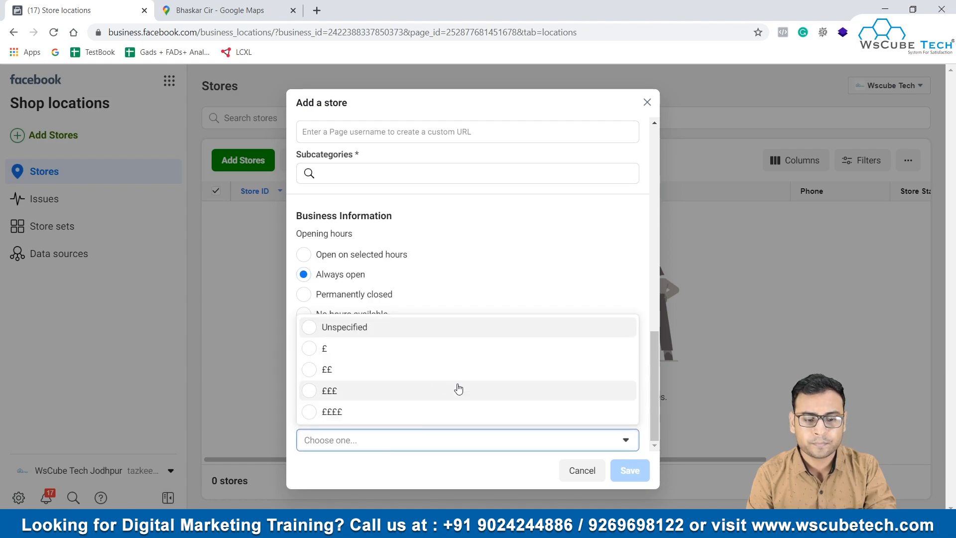
click(364, 327)
Step: Add Dry-cleaner as the store's subcategory and save the store
scroll(474, 266, up, 10)
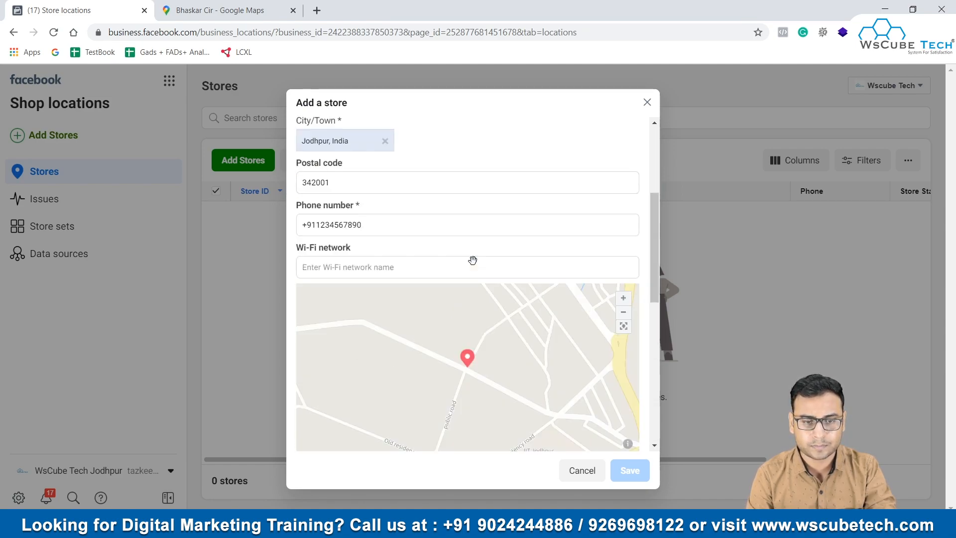
scroll(474, 261, down, 10)
scroll(474, 261, up, 3)
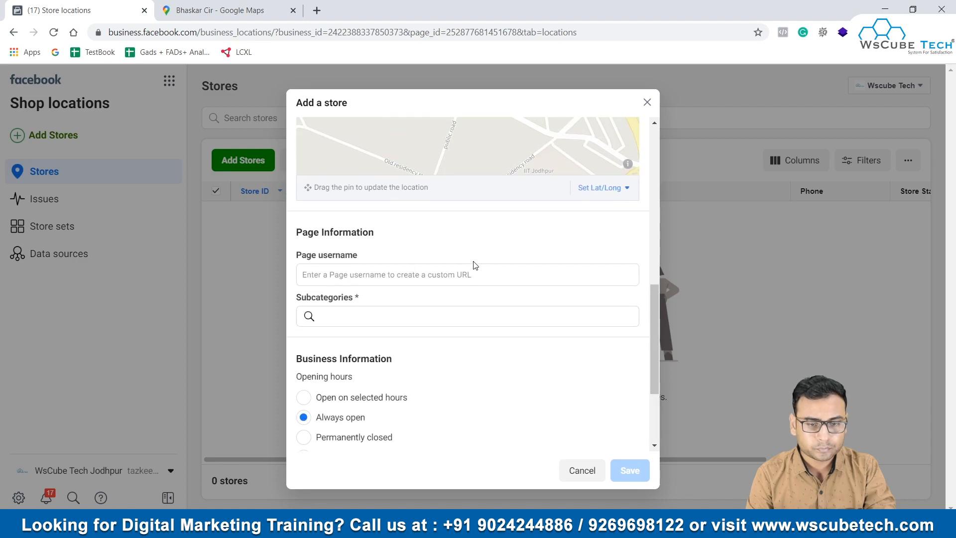
click(385, 317)
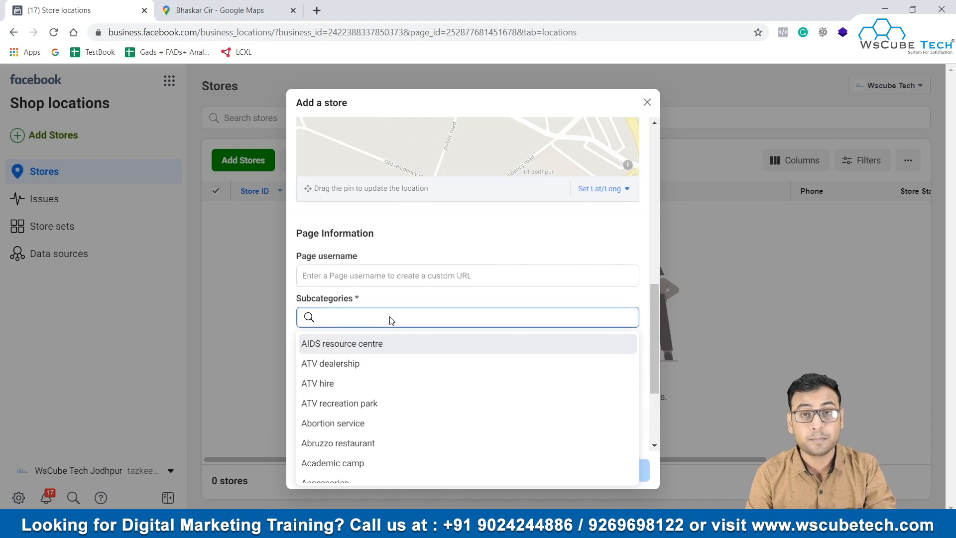
text(Dr)
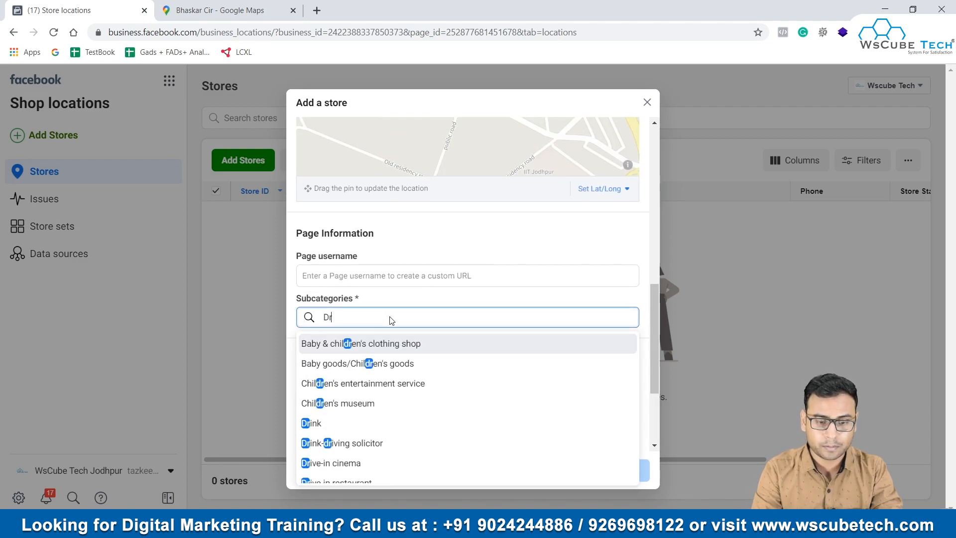
text(y)
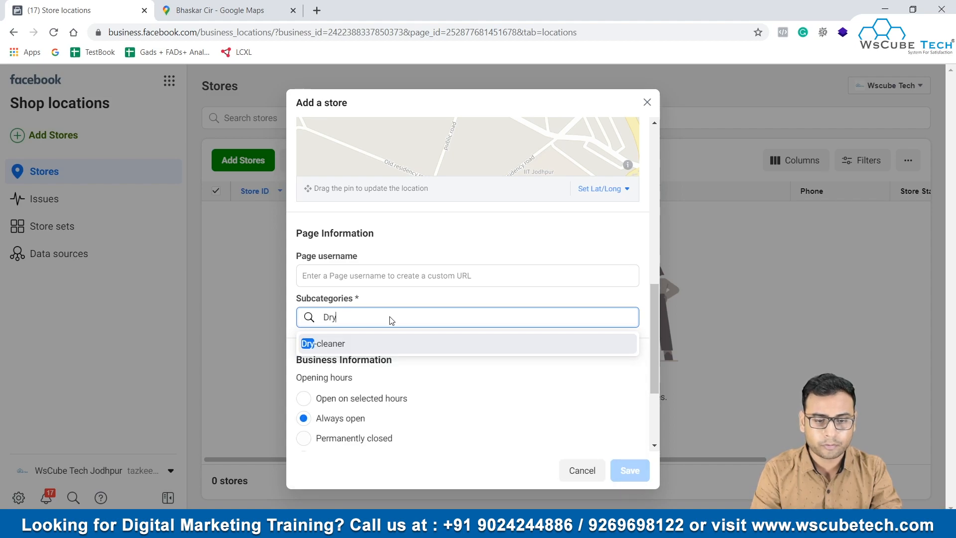
click(362, 342)
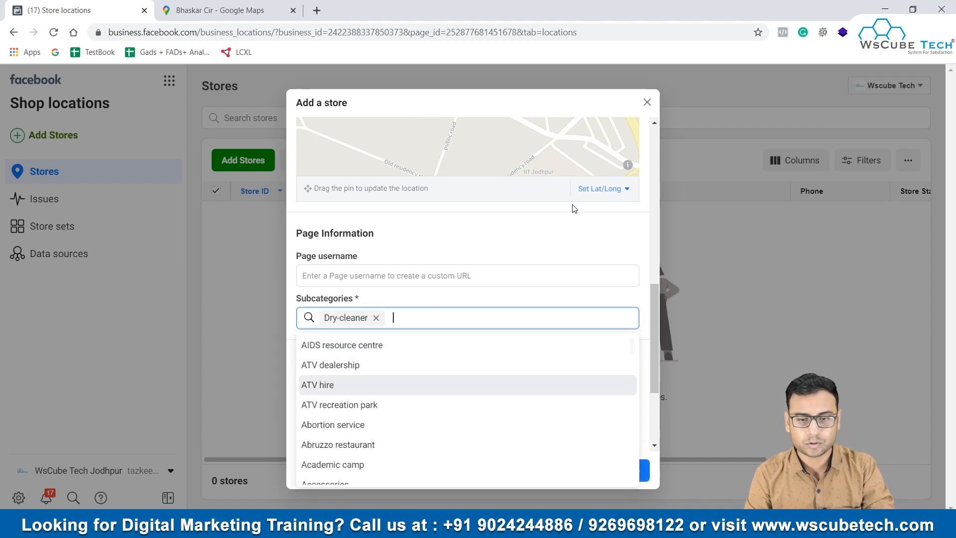
click(502, 165)
click(629, 470)
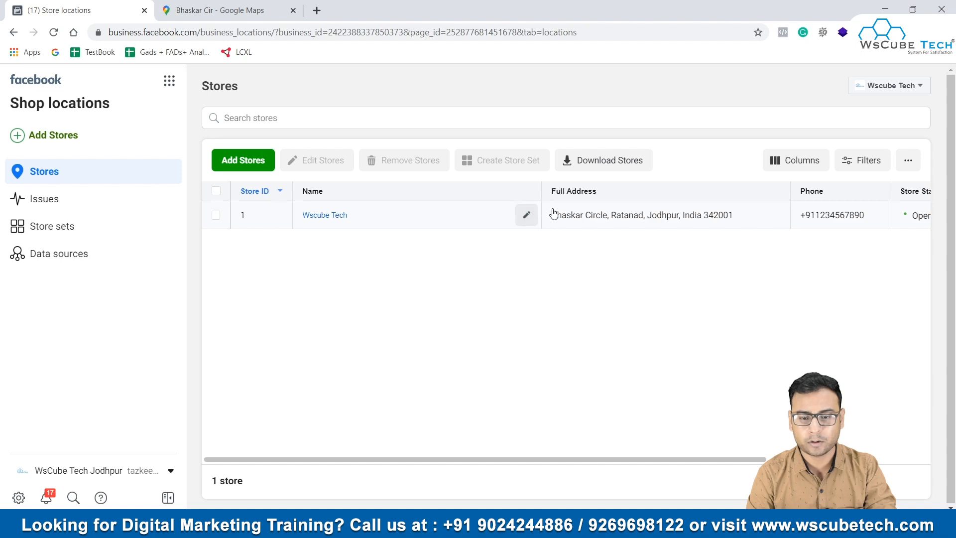
Step: Select the new Wscube Tech store in the list and look across all its columns
click(591, 224)
scroll(520, 232, right, 3)
scroll(825, 220, right, 1)
scroll(825, 220, left, 3)
scroll(824, 219, right, 3)
scroll(825, 220, left, 5)
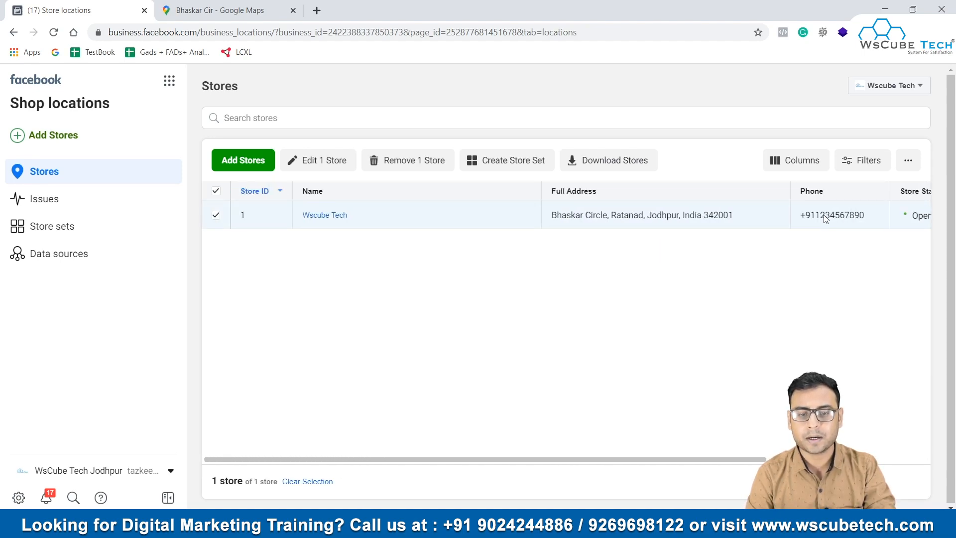
Step: Start adding a second store with the Add manually option and open its blank details form
click(250, 159)
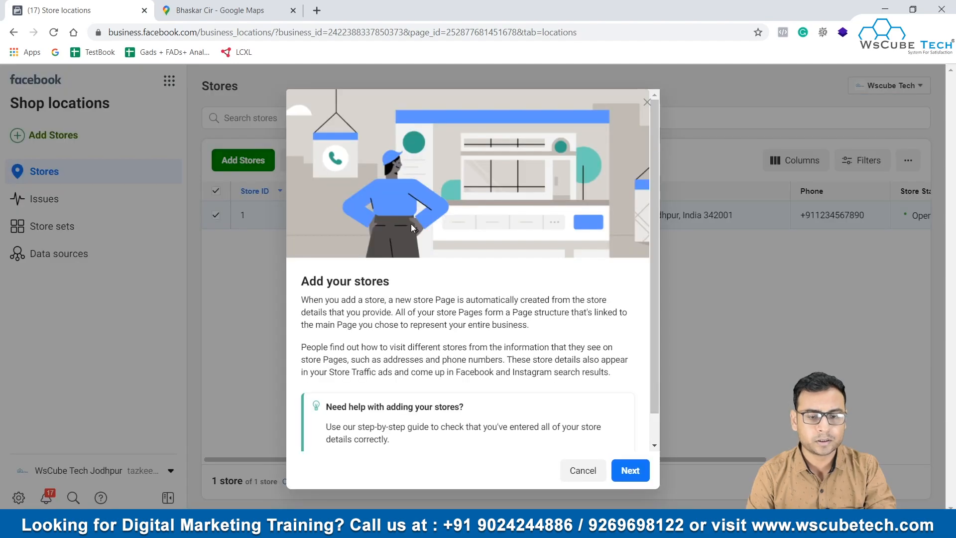
click(630, 470)
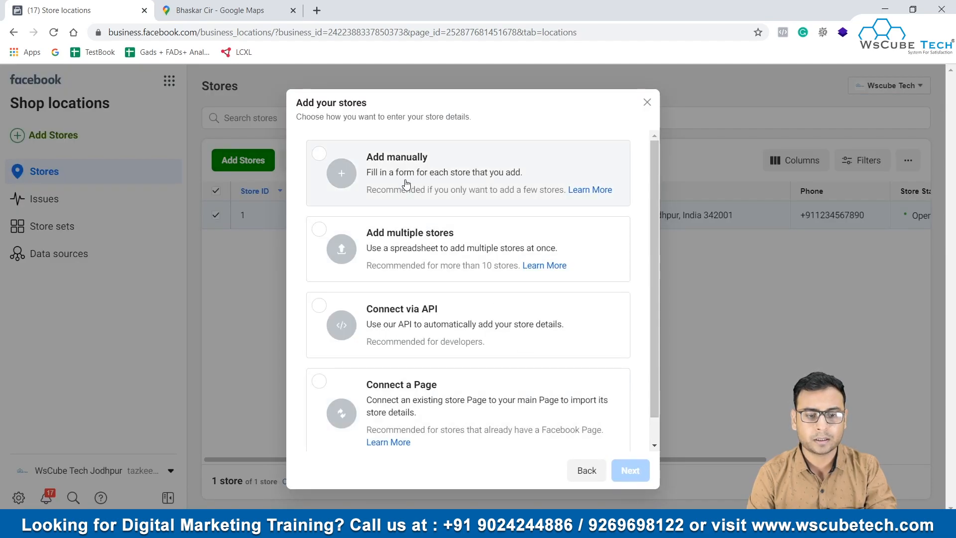
click(493, 196)
click(630, 470)
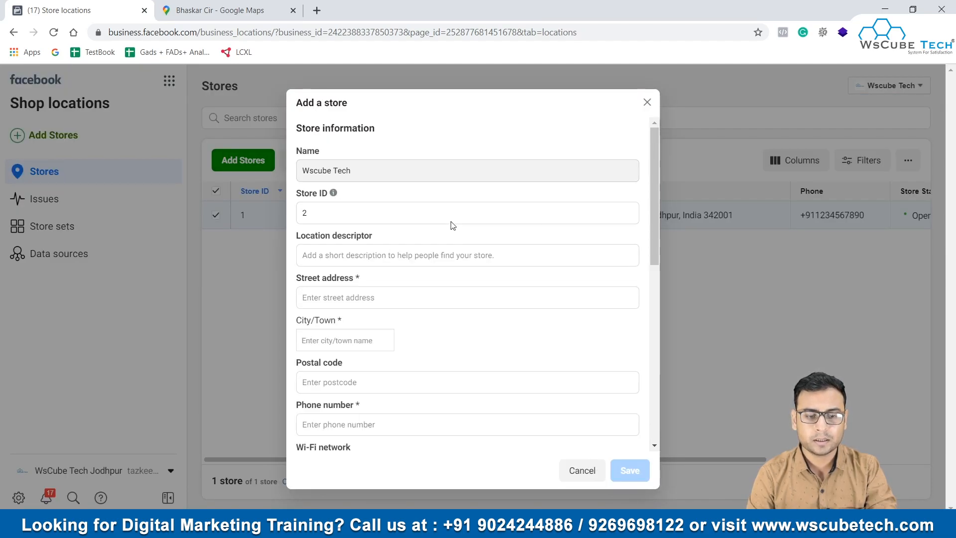
Step: Fill in the second store's street address as Jaipur and choose Jaipur, India as its city
click(353, 255)
click(363, 294)
text(Jaipur)
key(Tab)
text(Jaipur)
key(Return)
click(349, 382)
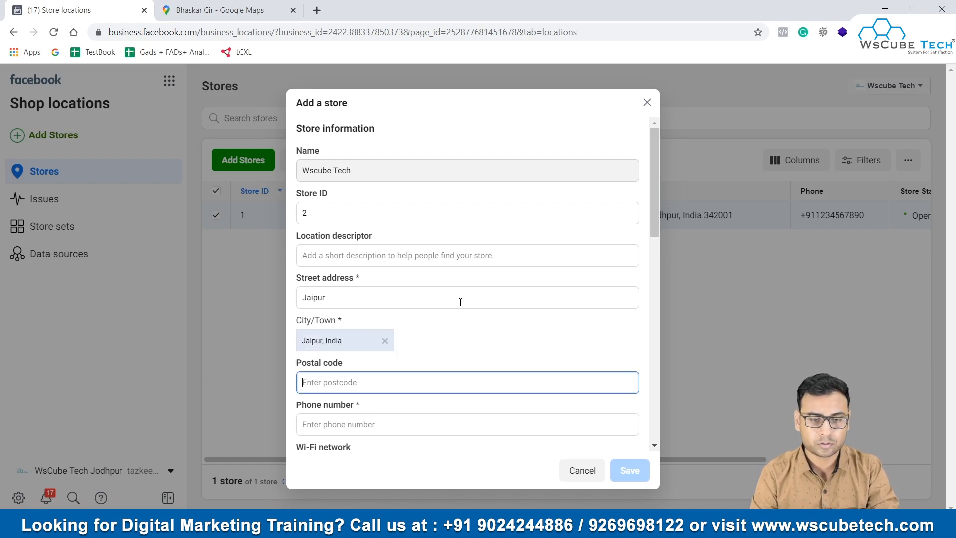
Step: Enter the store's phone number and try to save the store with the remaining details left at their defaults
scroll(460, 302, down, 2)
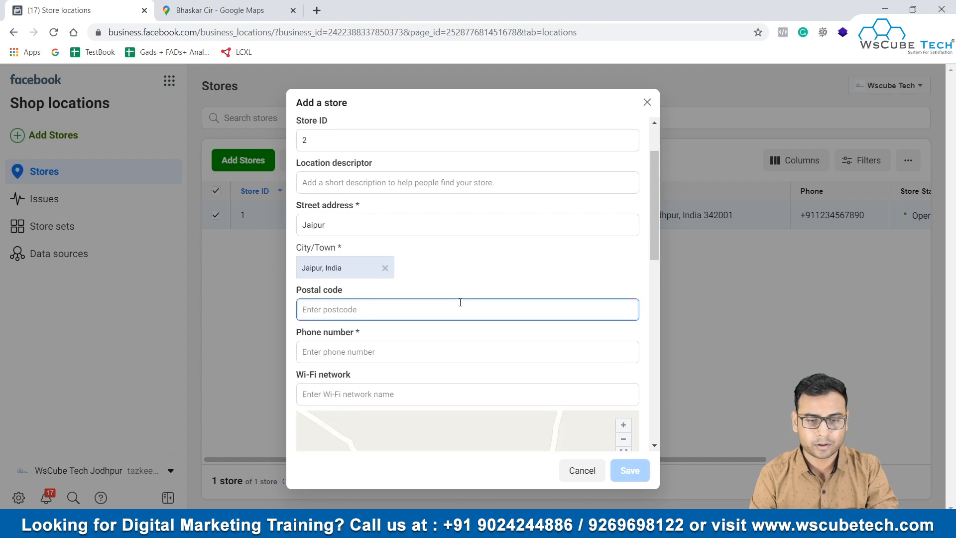
click(348, 351)
text(1234567890)
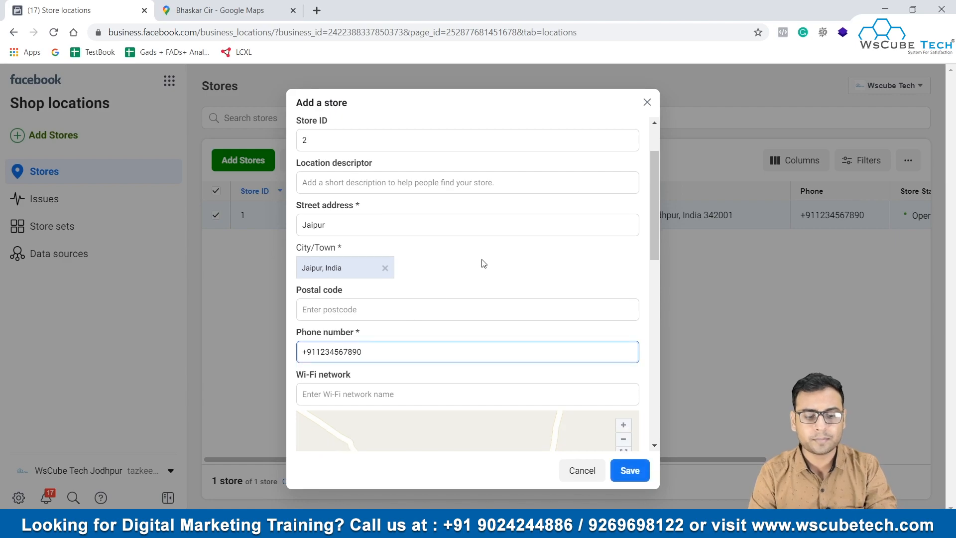
scroll(542, 275, down, 3)
scroll(473, 399, down, 10)
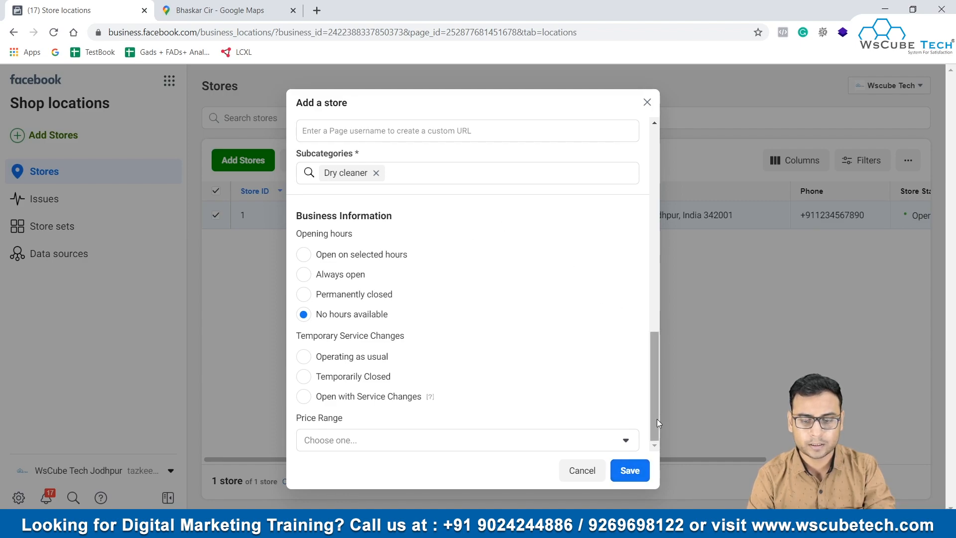
click(628, 468)
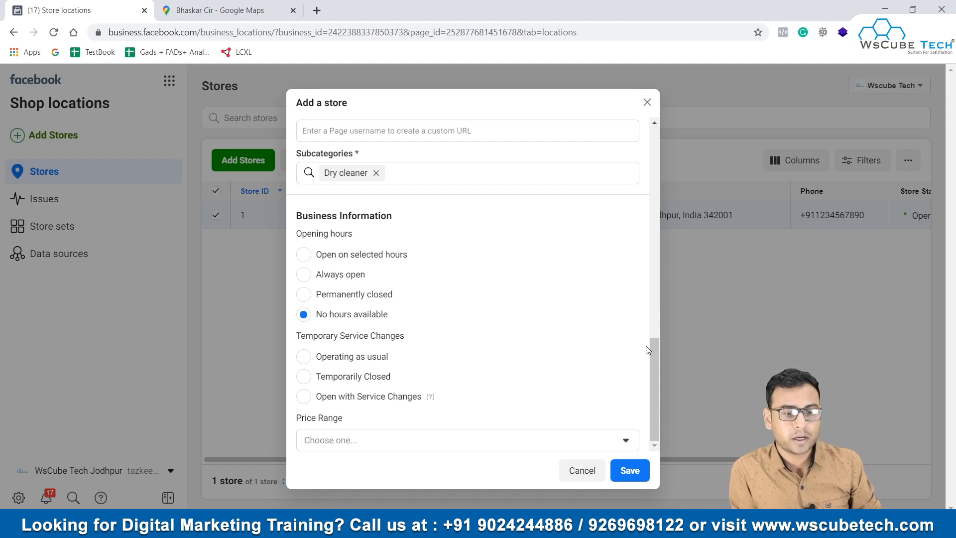
click(615, 470)
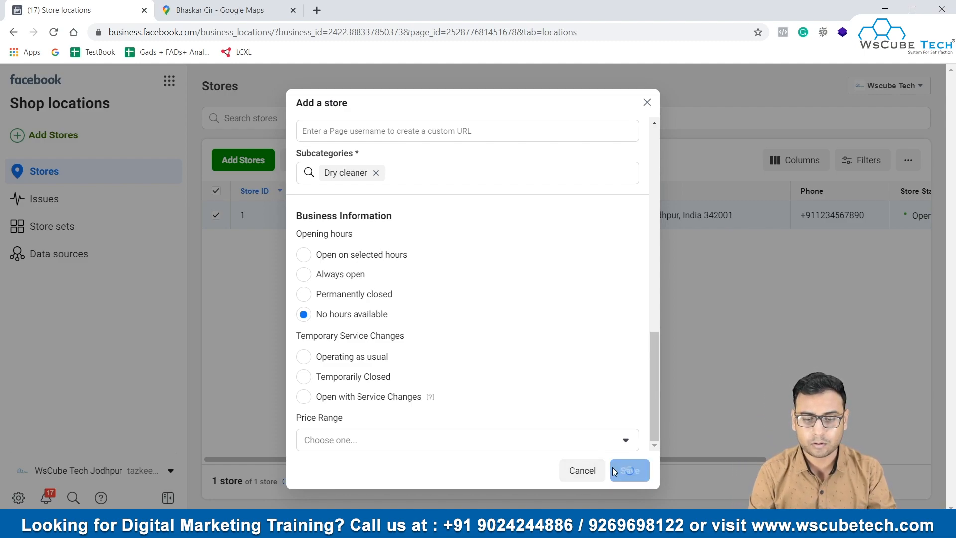
Step: Check the save error on the store form and search Google in a new tab for the Jaipur zip code
scroll(558, 275, up, 6)
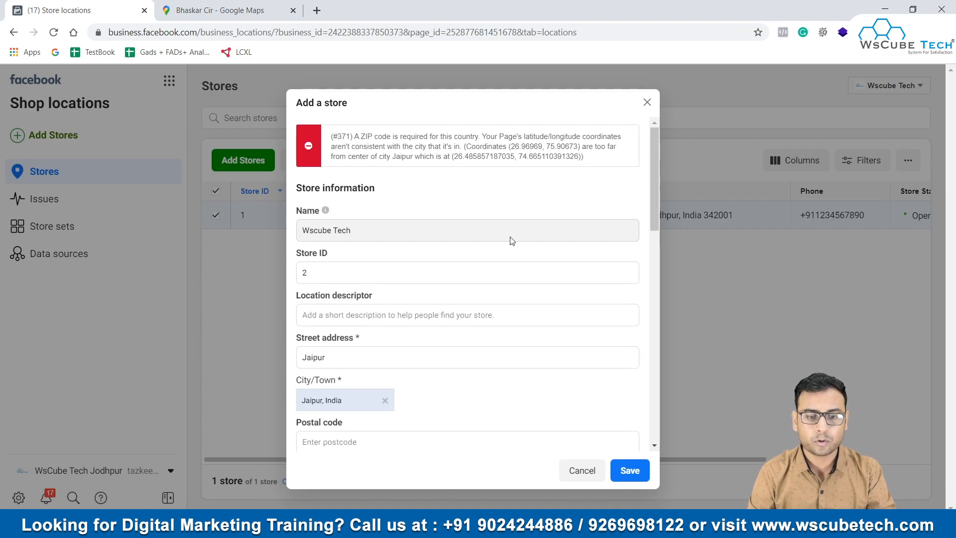
scroll(511, 241, down, 3)
click(219, 10)
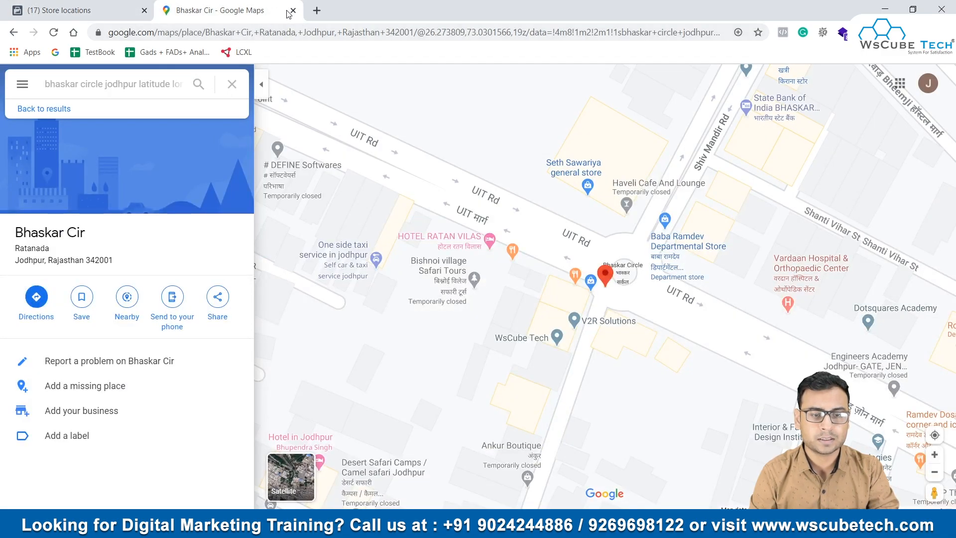
click(327, 12)
text(jaip)
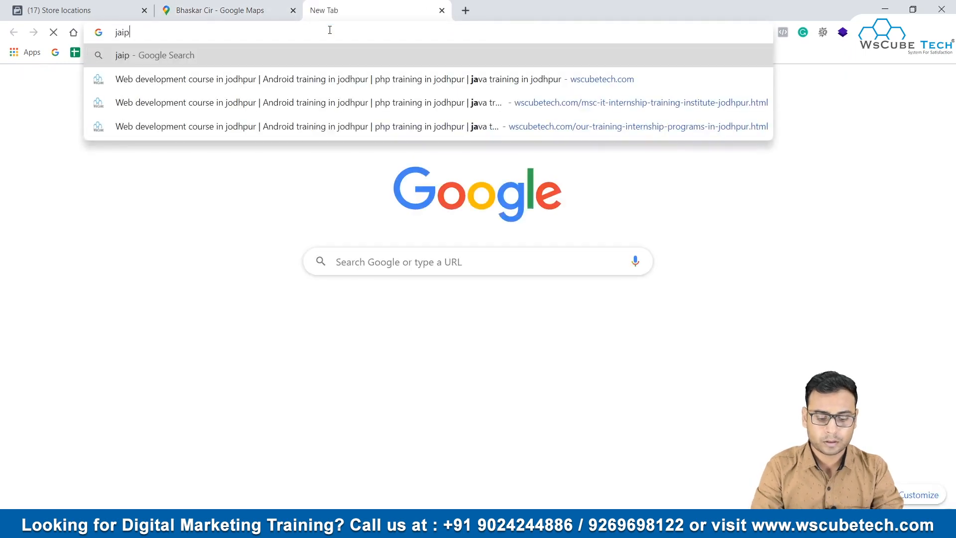
text(ur zip)
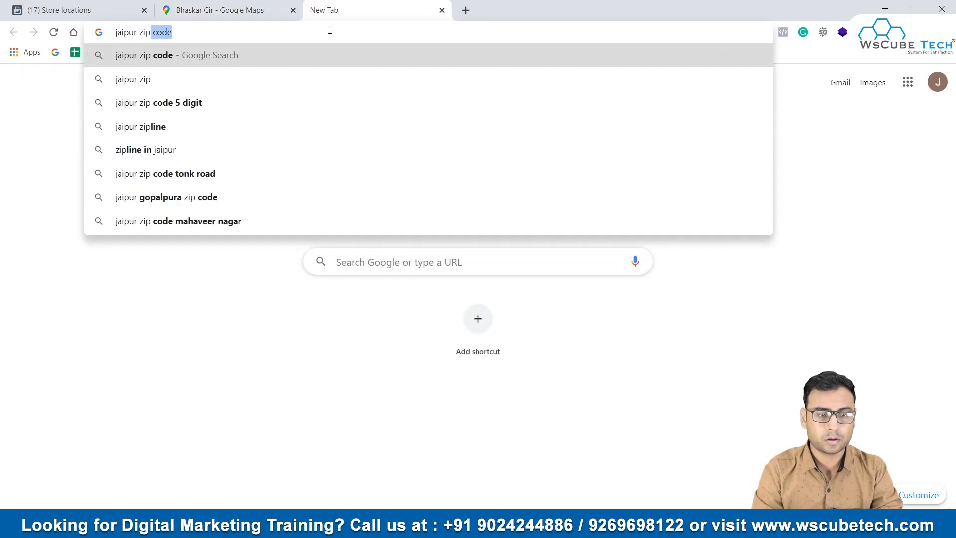
key(Down)
key(Down)
key(Up)
key(Up)
key(Return)
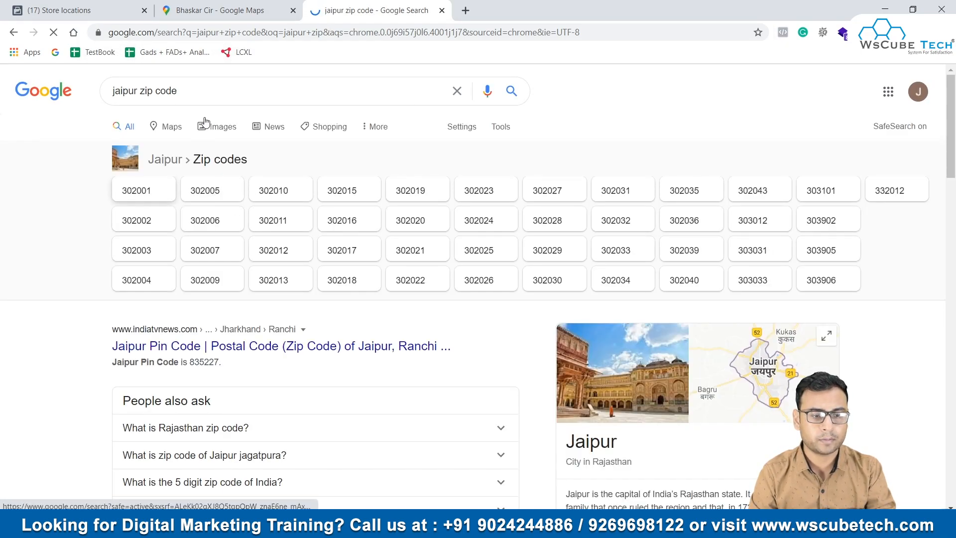
Step: Copy the Jaipur zip code 302001 into the store form's postal code and try to save the store again
click(156, 194)
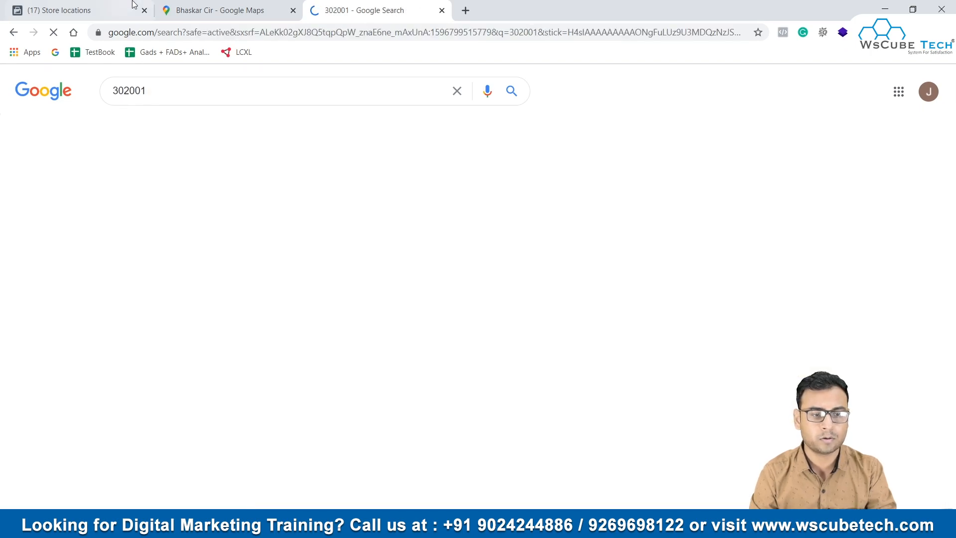
double_click(157, 92)
key(ctrl+c)
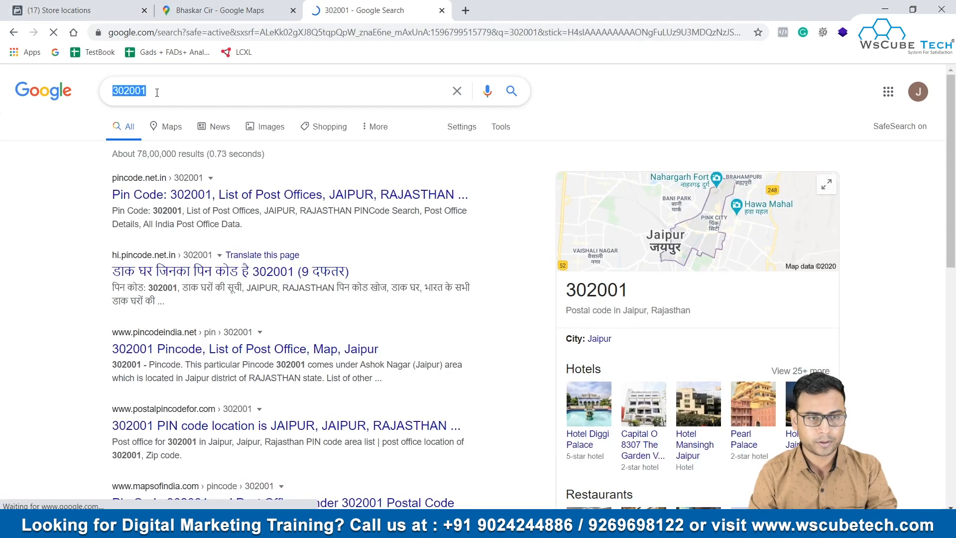
click(134, 5)
scroll(425, 240, down, 2)
click(358, 197)
key(ctrl+v)
click(631, 477)
scroll(649, 373, down, 1)
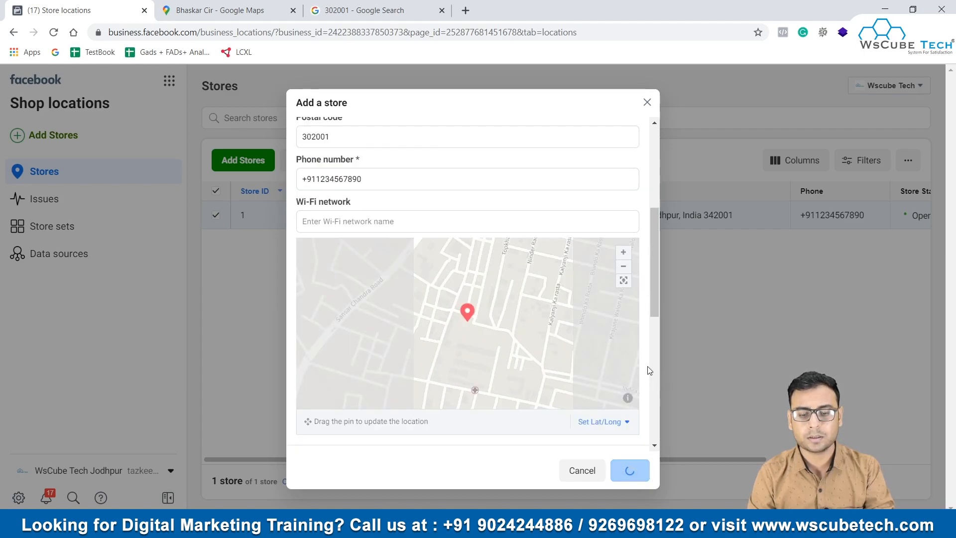
scroll(632, 352, up, 1)
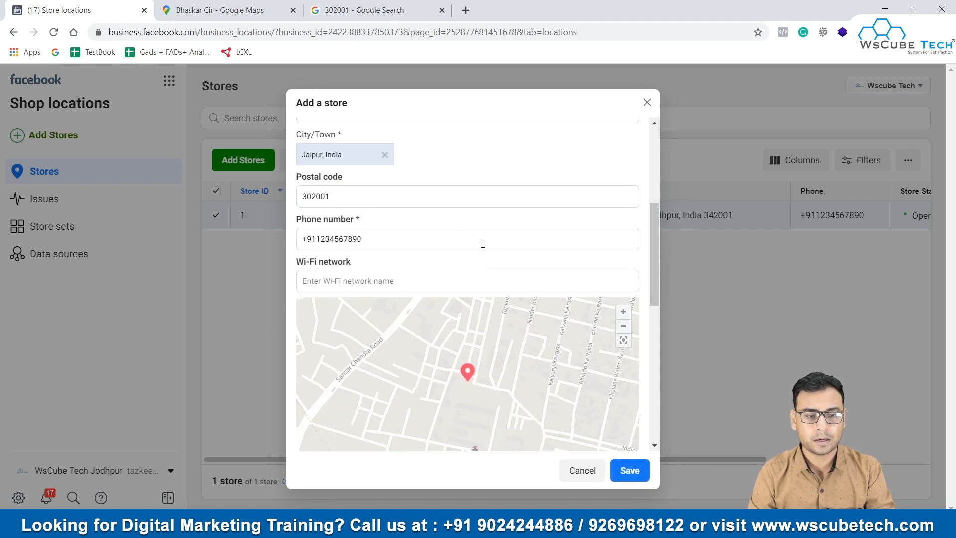
Step: Examine the save error's coordinate details against the store's address, postal code and map position
scroll(493, 256, up, 5)
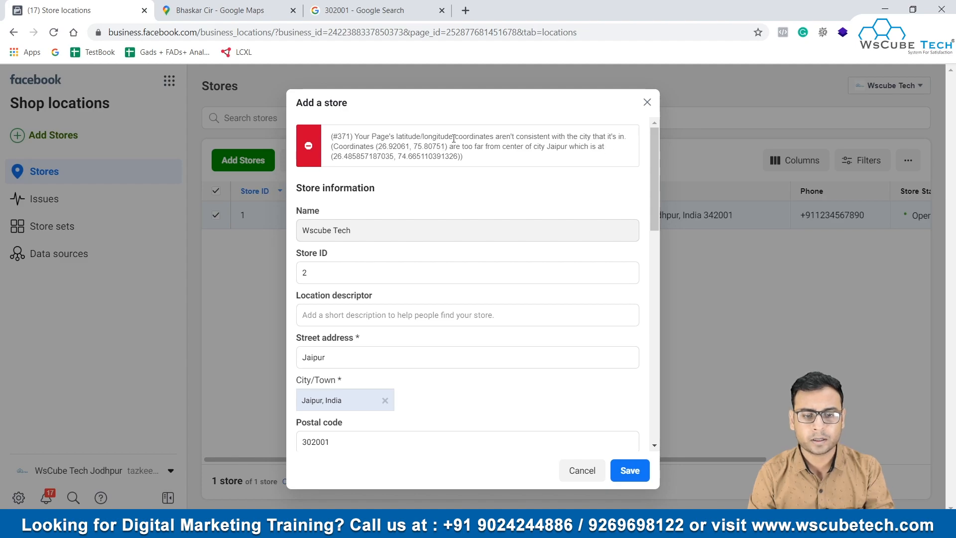
scroll(559, 269, down, 2)
scroll(559, 267, down, 3)
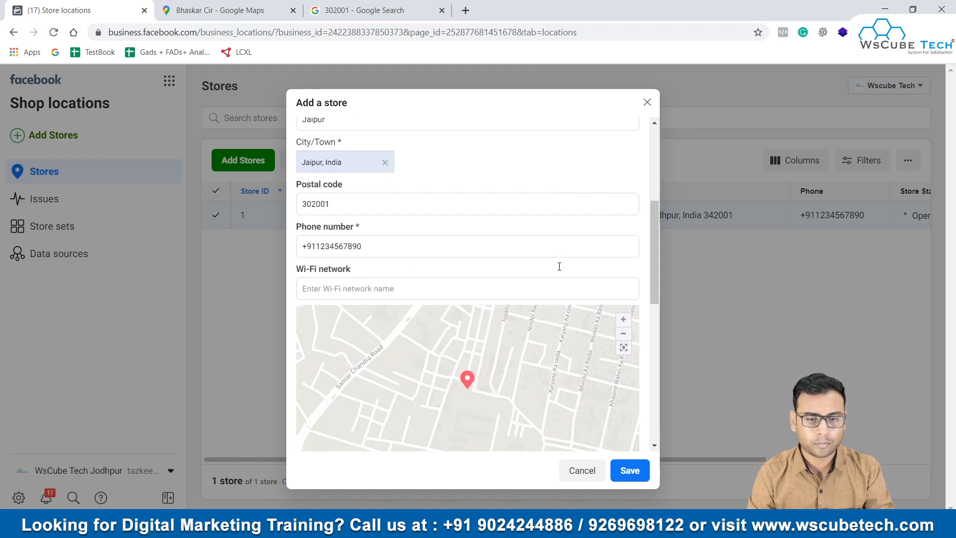
scroll(559, 269, up, 2)
scroll(393, 183, up, 3)
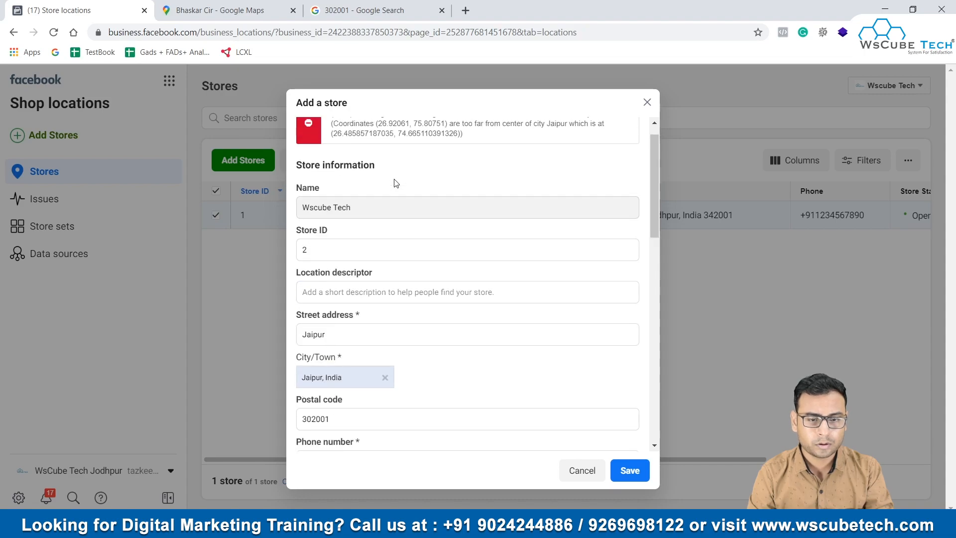
mouse_move(325, 187)
scroll(527, 221, up, 1)
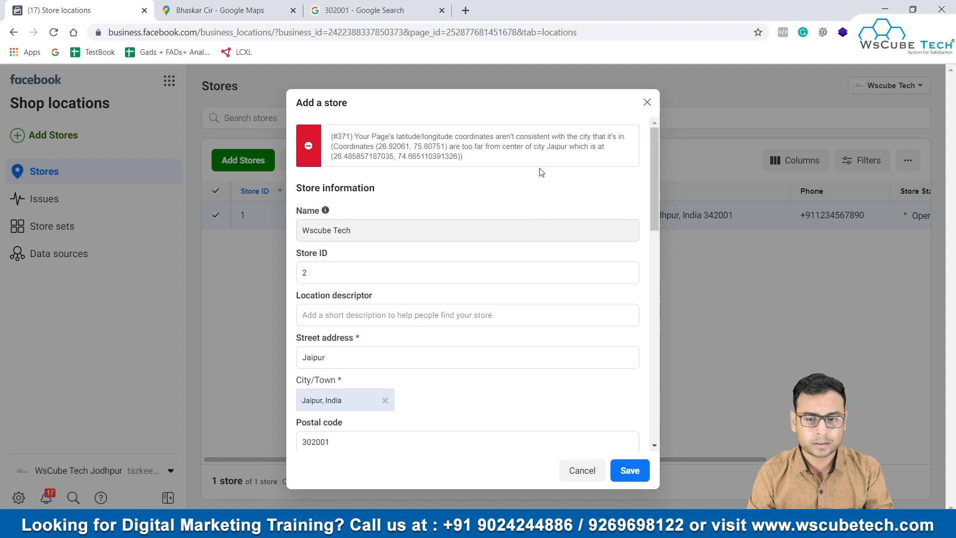
drag(334, 156, 453, 157)
click(402, 142)
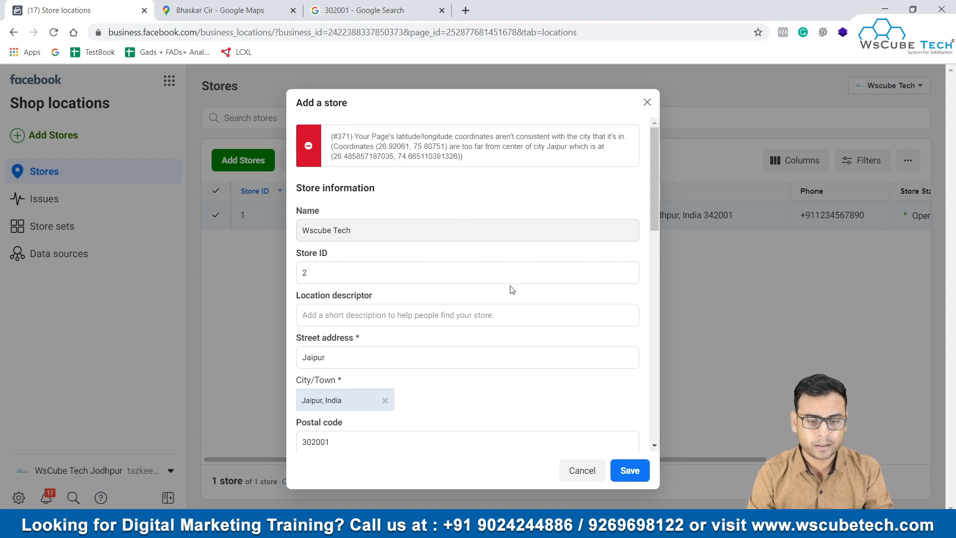
scroll(511, 290, down, 4)
Step: Go back to the Google results and search for the suggested Jaipur, Rajasthan 302001
click(411, 225)
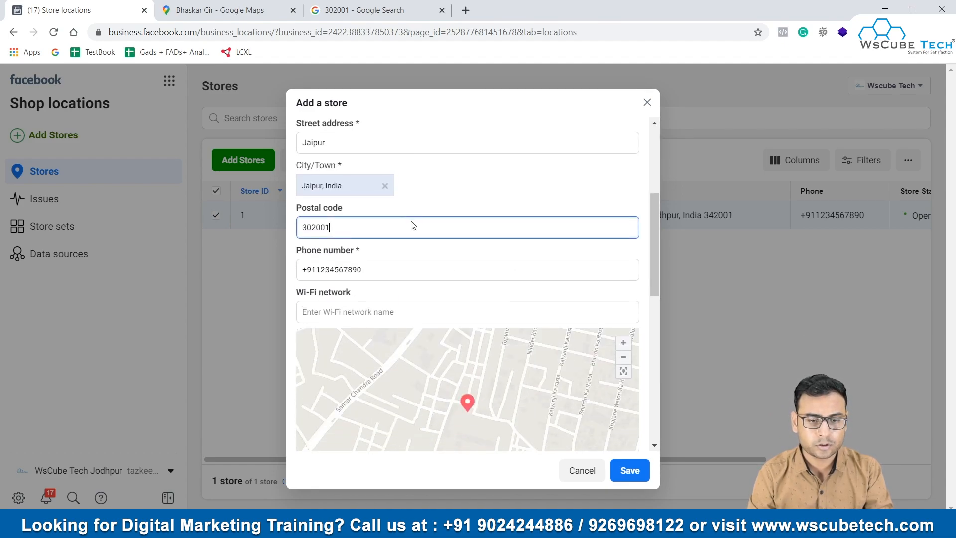
click(357, 9)
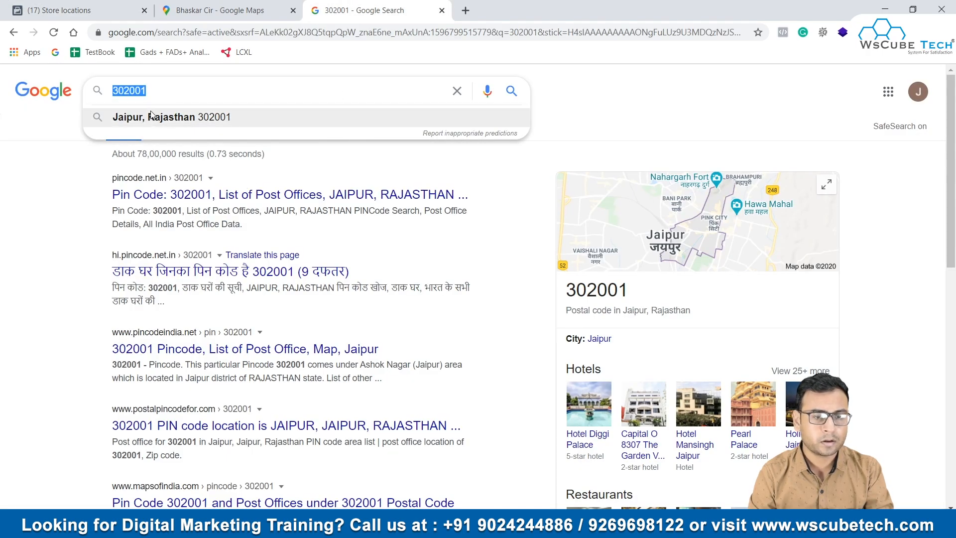
click(169, 127)
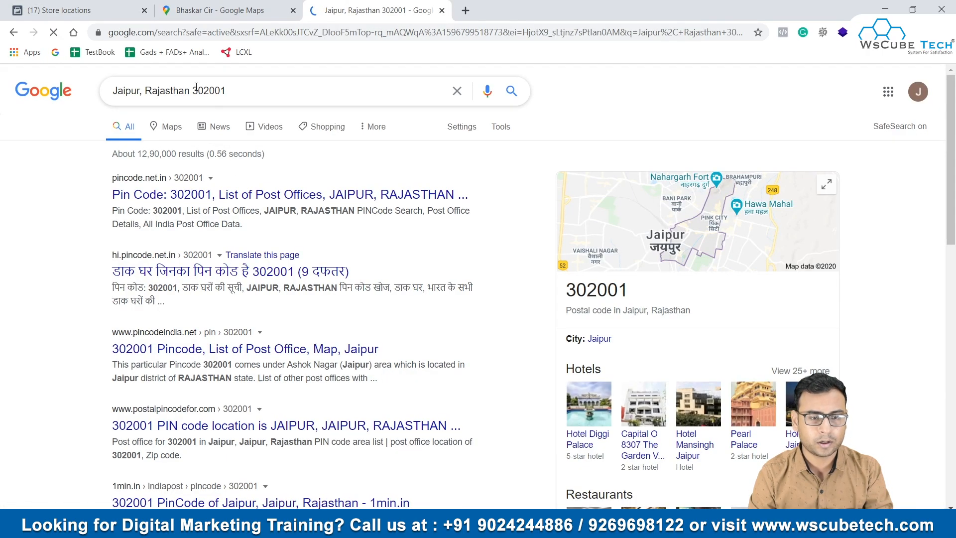
Step: Copy the postal code 302001 from the search text and paste it over the store form's postal code
drag(197, 90, 243, 90)
key(shift+Left)
key(shift+Left)
key(Left)
key(Left)
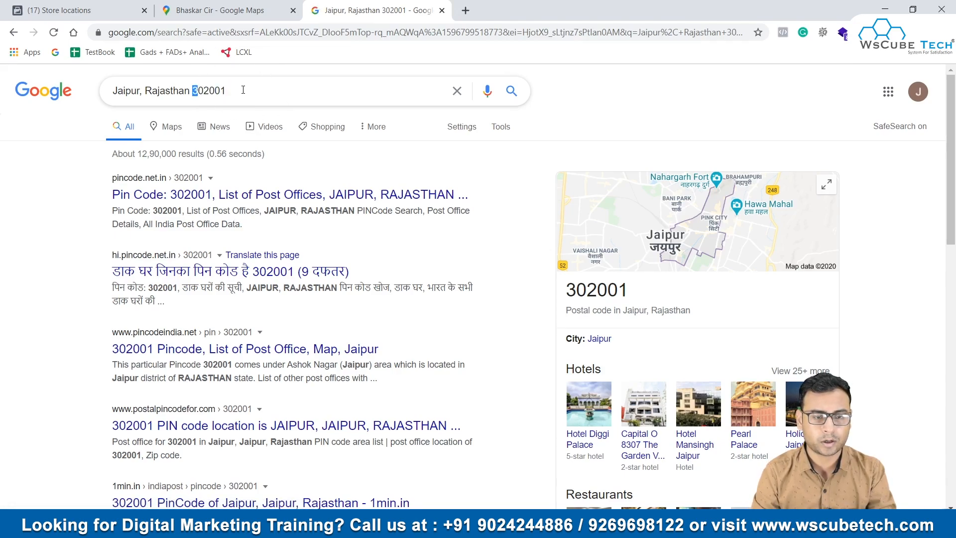
key(shift+Right)
key(shift+Right)
key(shift+Right)
key(shift+Right)
key(shift+Right)
key(ctrl+c)
click(100, 4)
key(ctrl+v)
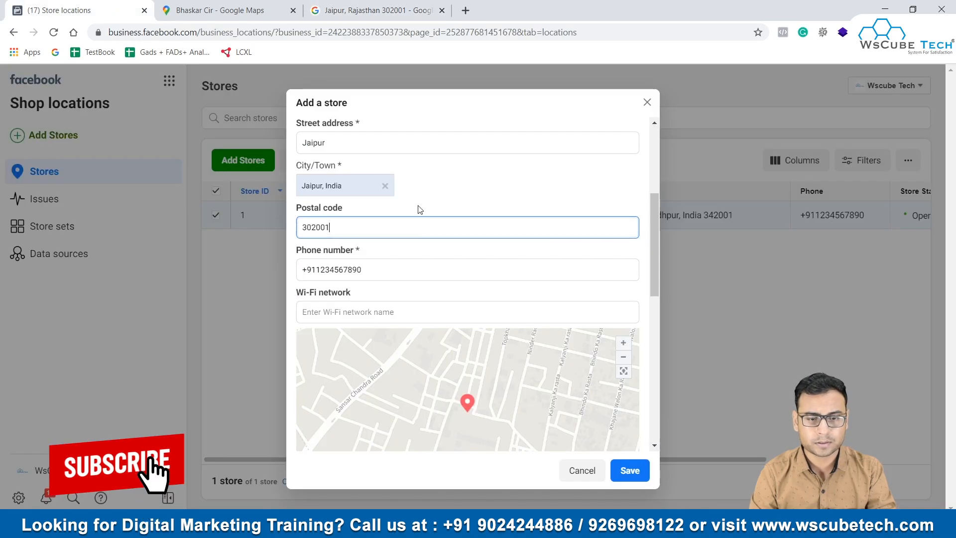
Step: Replace the store's city with the second Jaipur, India suggestion and try to save the store
triple_click(345, 189)
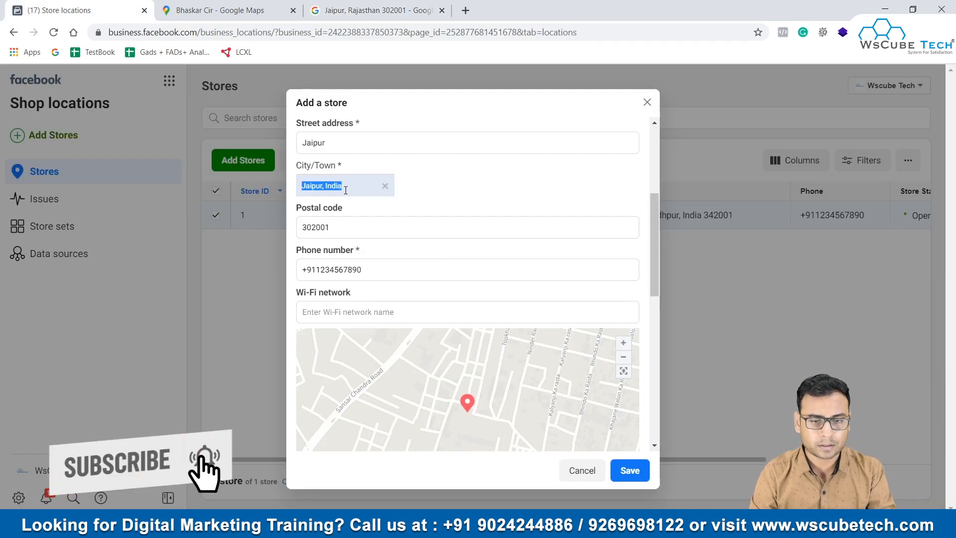
key(BackSpace)
key(BackSpace)
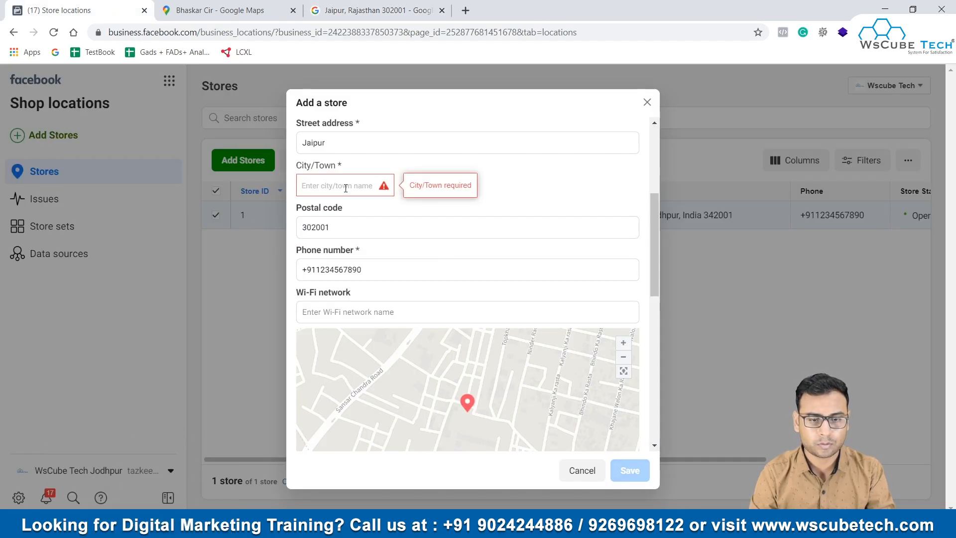
text(Jaipur)
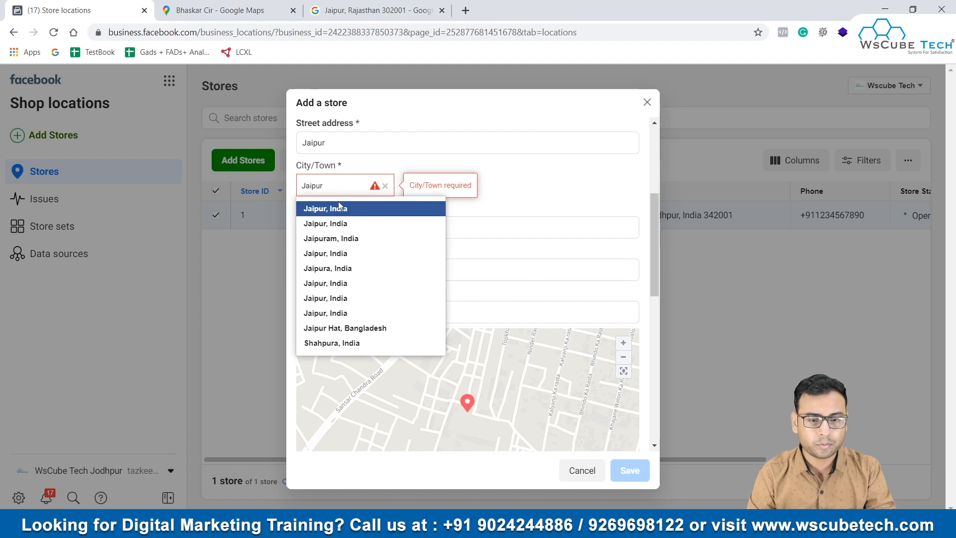
click(331, 225)
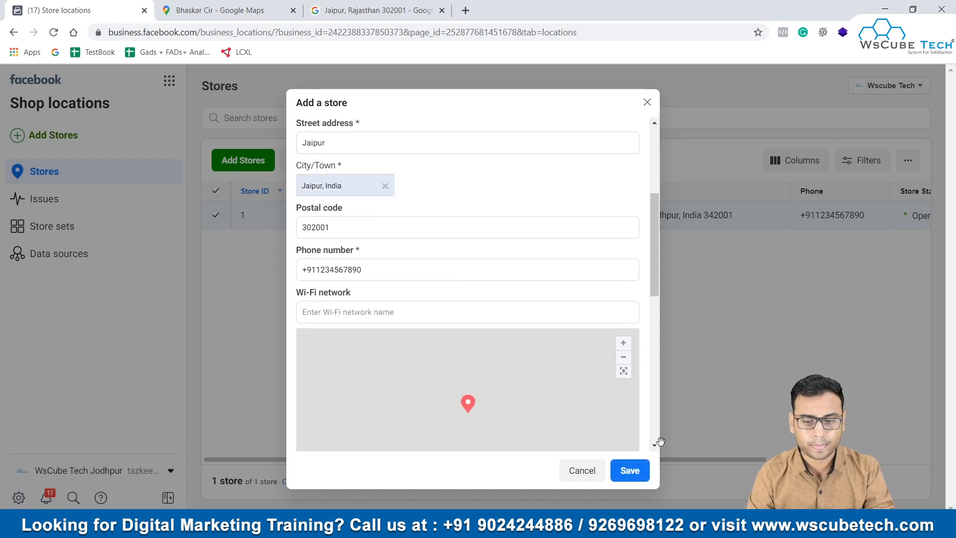
click(630, 471)
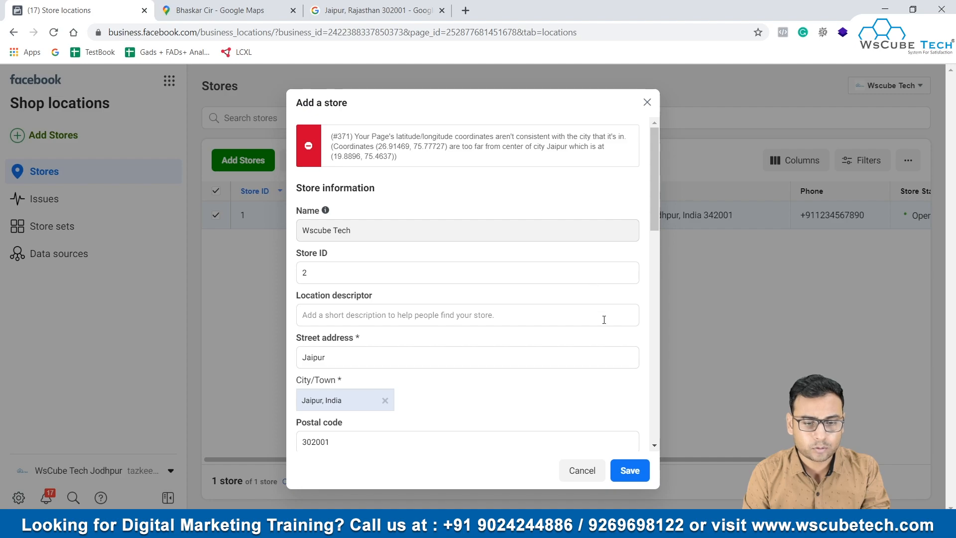
Step: Look through the rest of the Jaipur store's form and cancel adding this store
scroll(604, 318, down, 9)
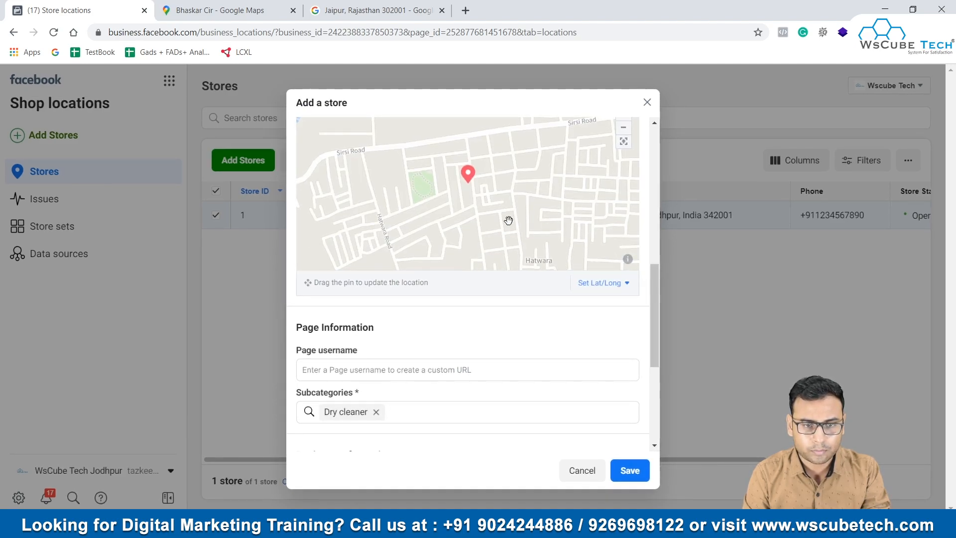
scroll(501, 355, down, 3)
scroll(504, 404, down, 2)
click(585, 470)
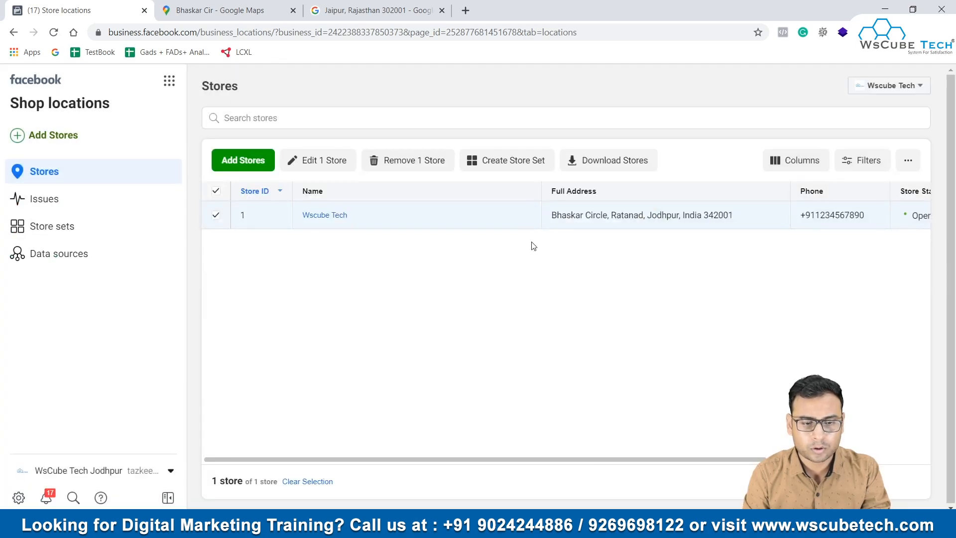
Step: Start adding a store again with the Add manually option and open a fresh details form
click(243, 160)
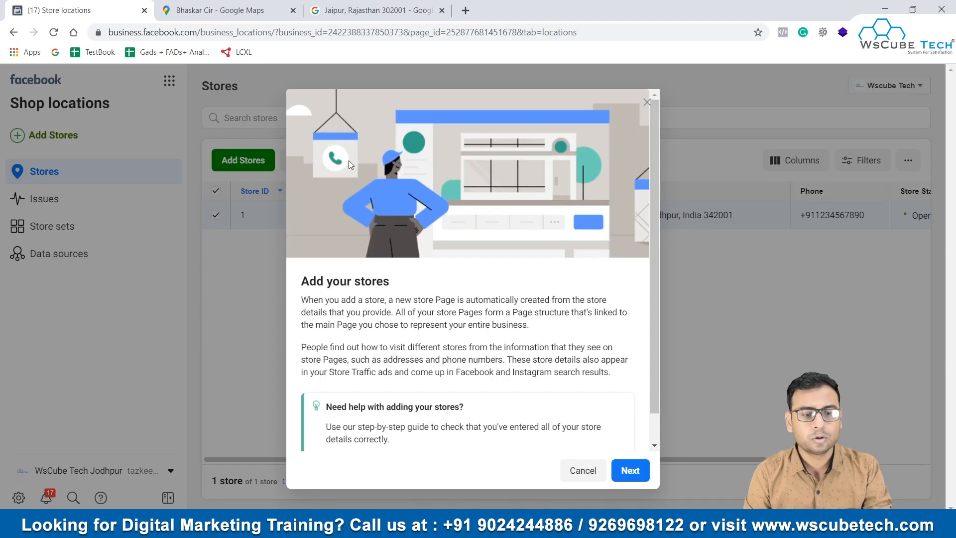
click(629, 470)
click(395, 167)
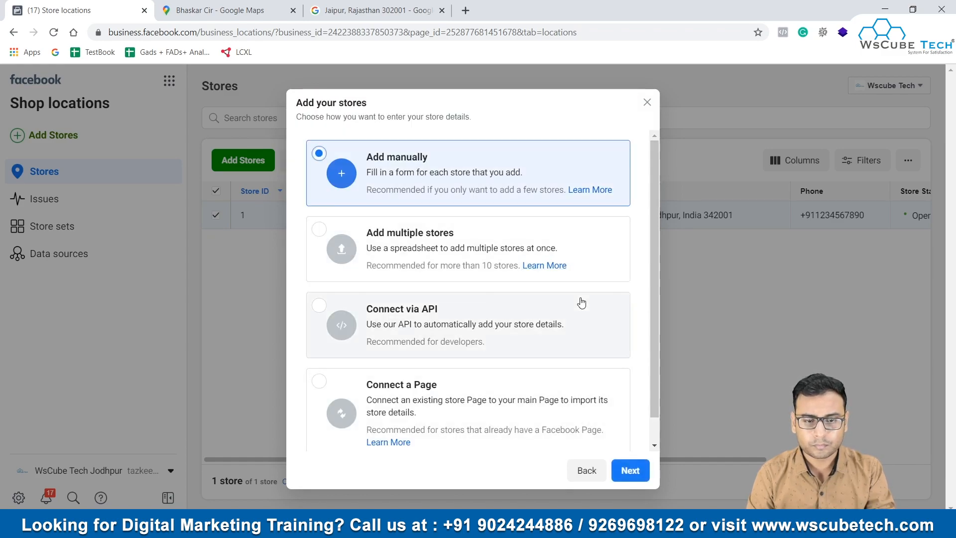
click(630, 470)
Step: Enter Lucknow as the new store's street address, Lucknow, India as its city and 226021 as its postal code
click(343, 256)
click(467, 295)
text(Lucknow)
key(Tab)
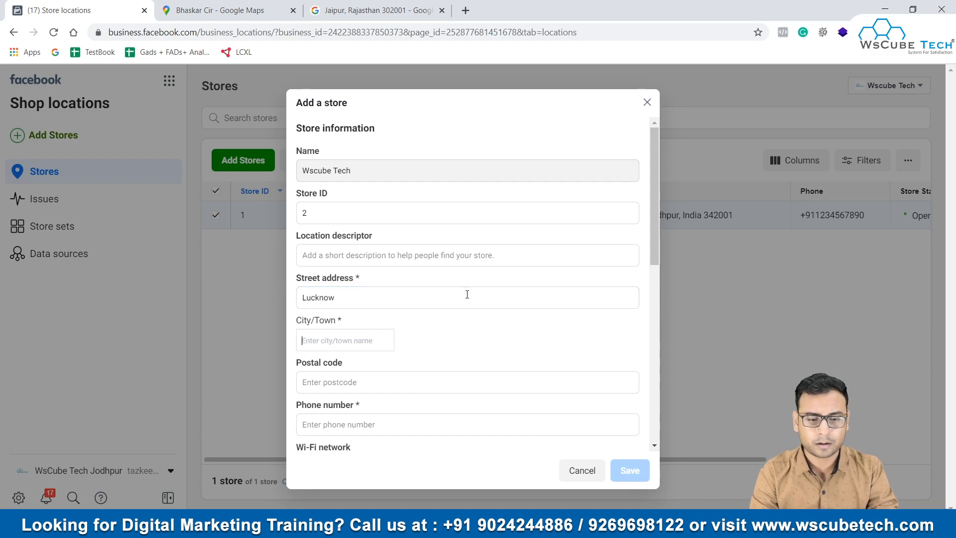
text(Lucknow)
key(Return)
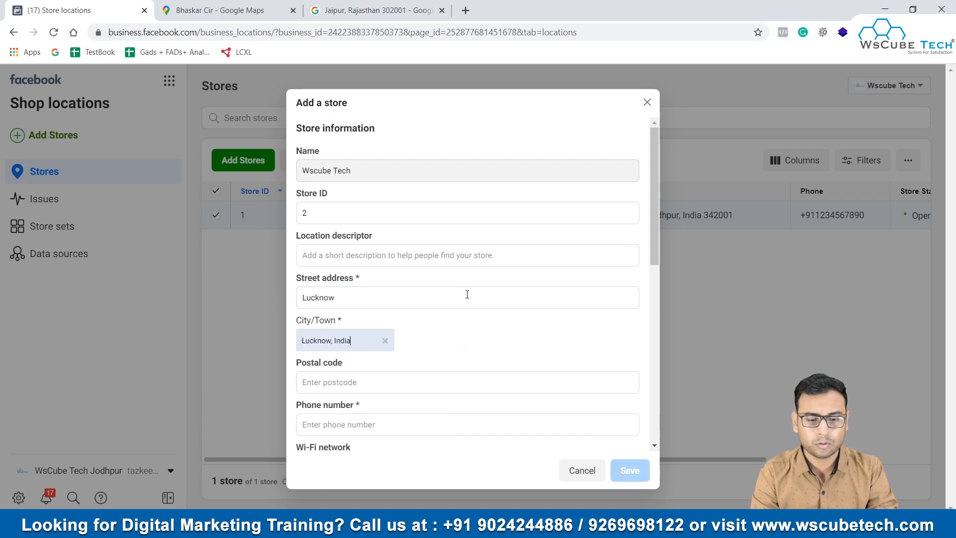
key(Tab)
text(226021)
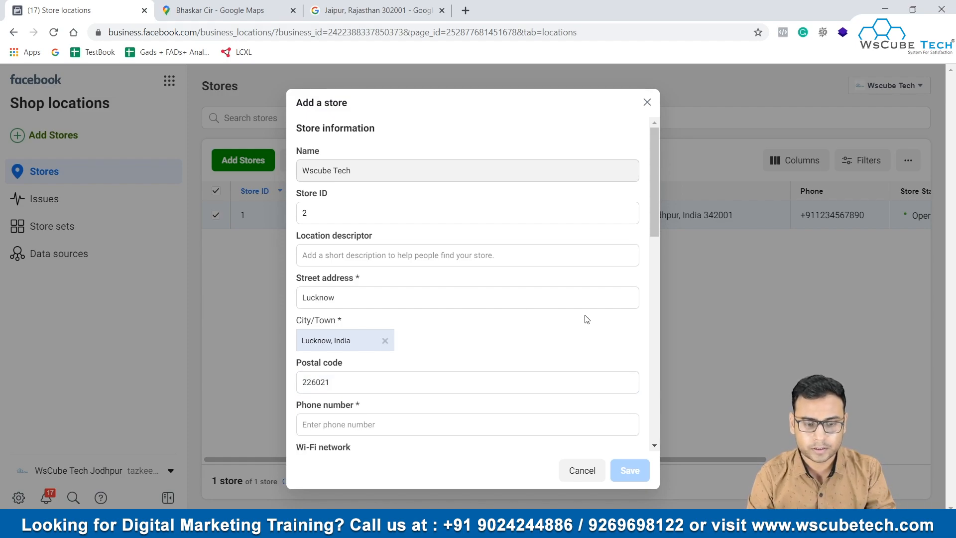
Step: Fill in the store's phone number, keep the remaining details at their defaults and save the store
scroll(548, 313, down, 2)
click(389, 321)
text(+911234567890)
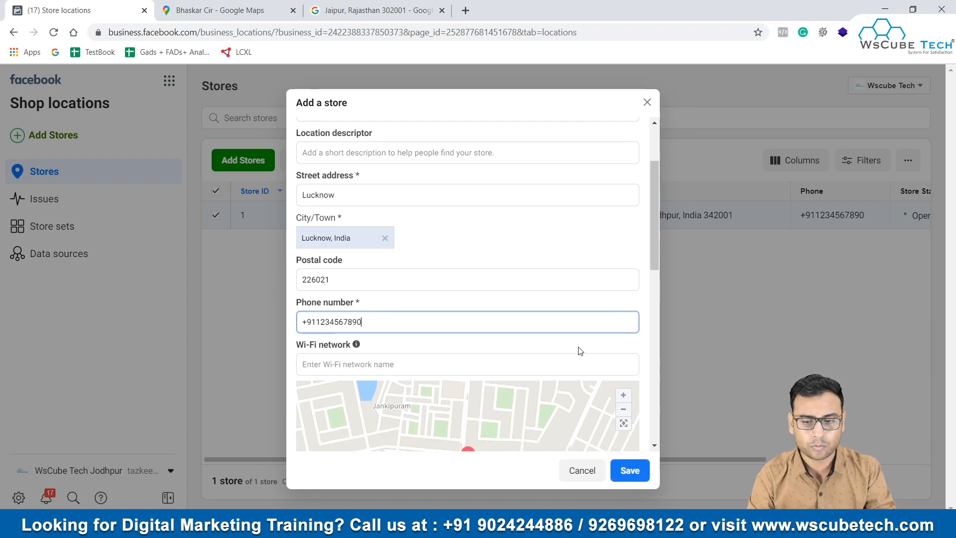
scroll(578, 343, down, 7)
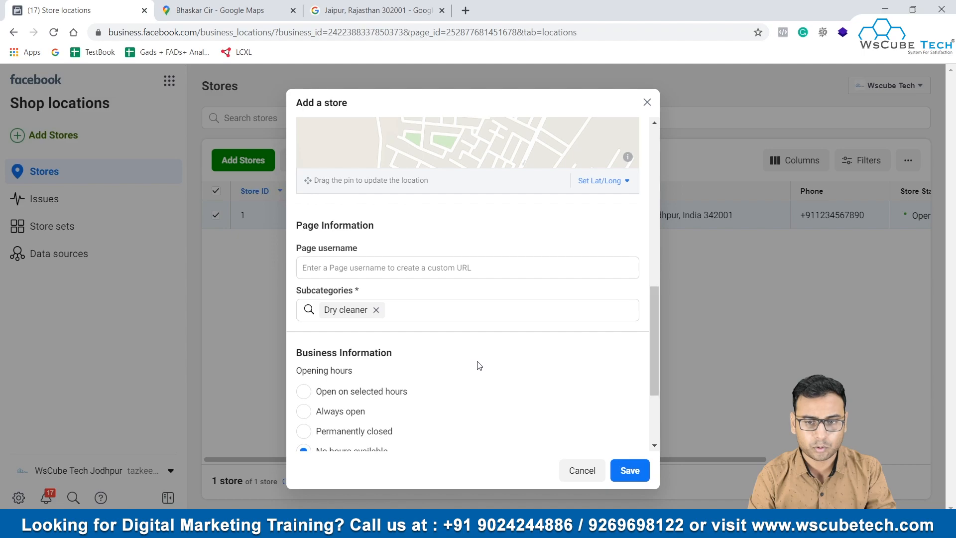
scroll(479, 366, down, 3)
click(630, 476)
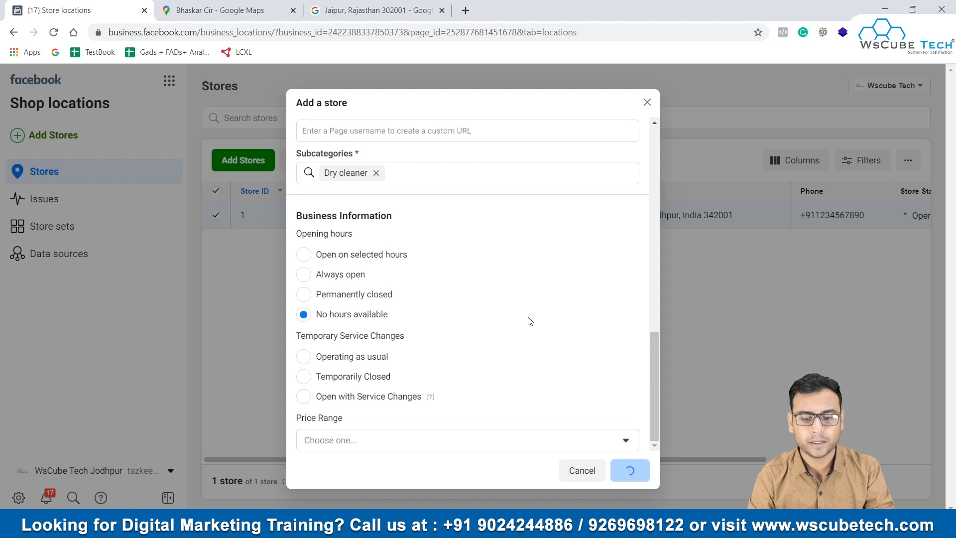
scroll(529, 318, up, 6)
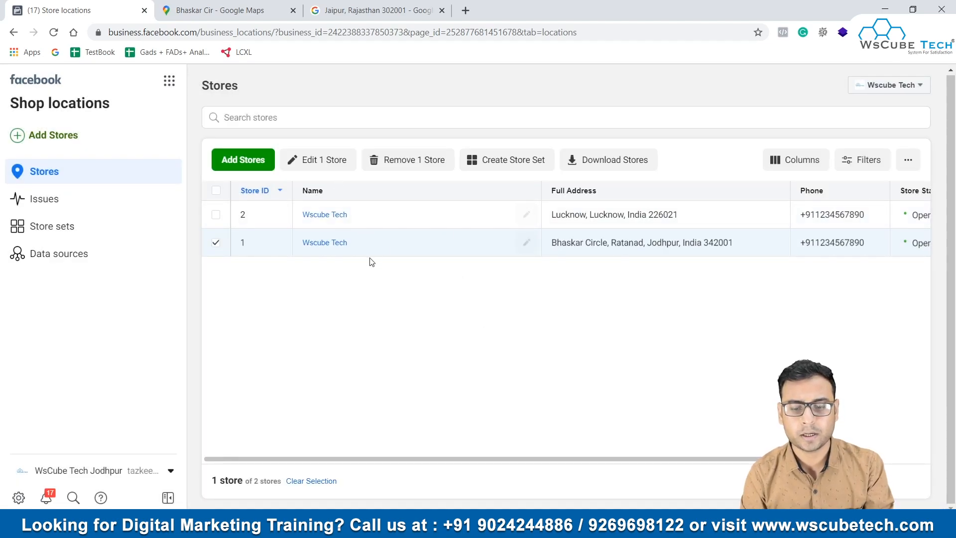
Step: Select both the Lucknow and Jodhpur stores and start creating a store set from them
click(221, 246)
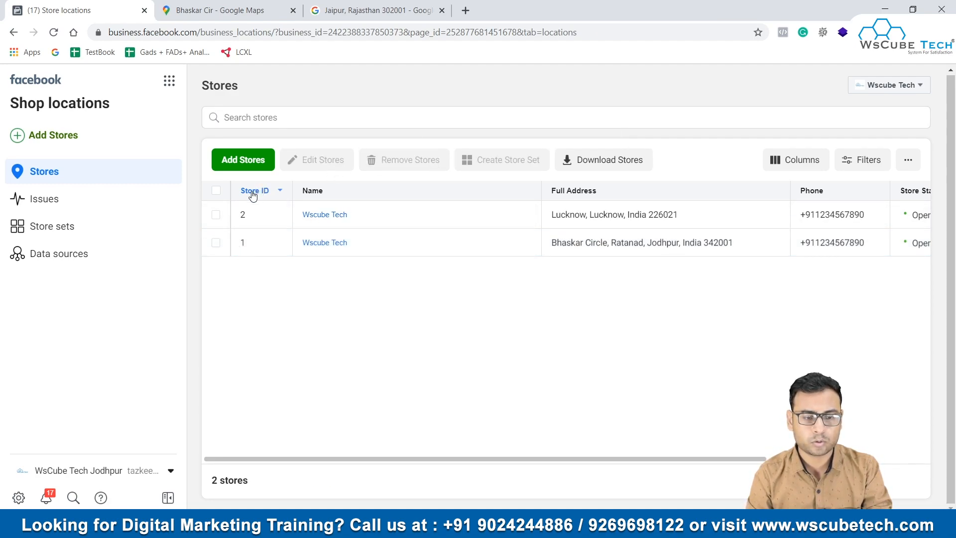
click(215, 214)
click(215, 243)
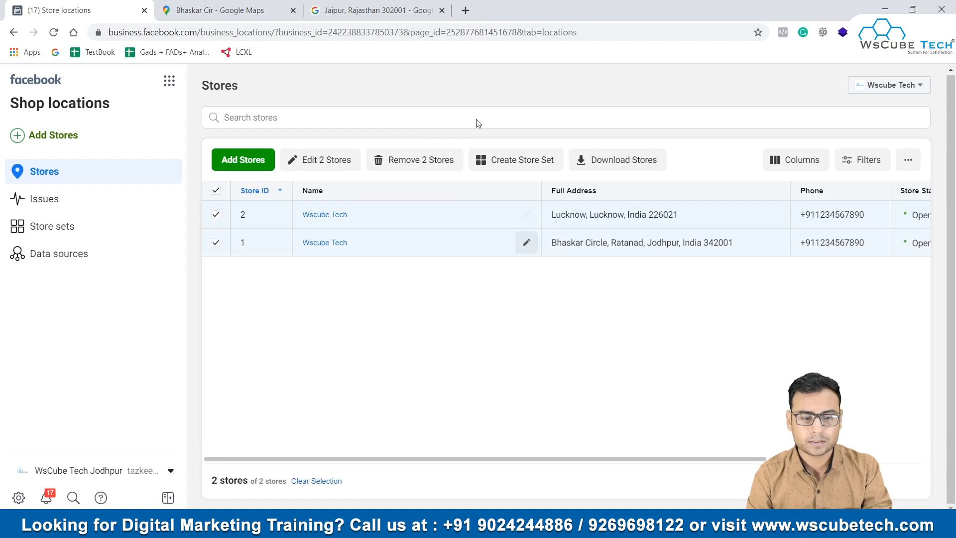
click(528, 158)
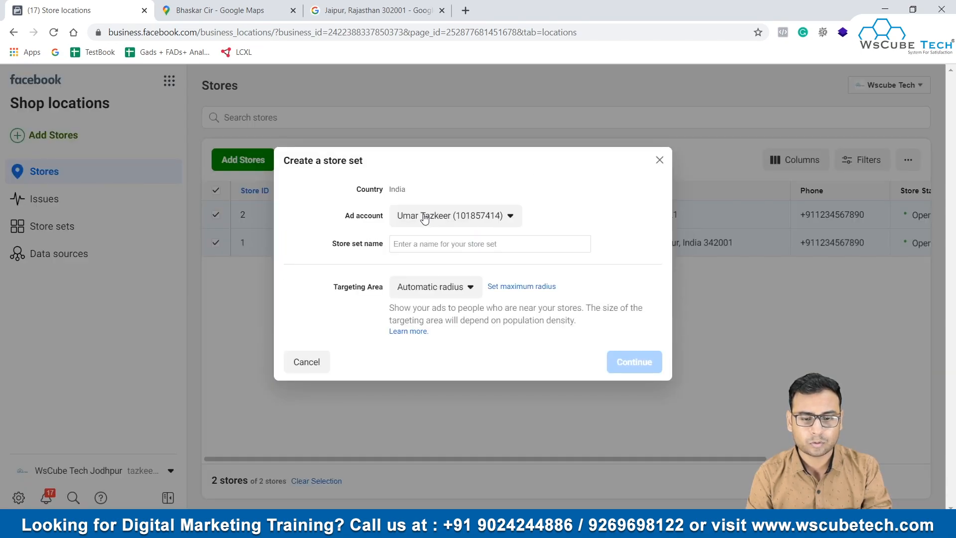
click(465, 244)
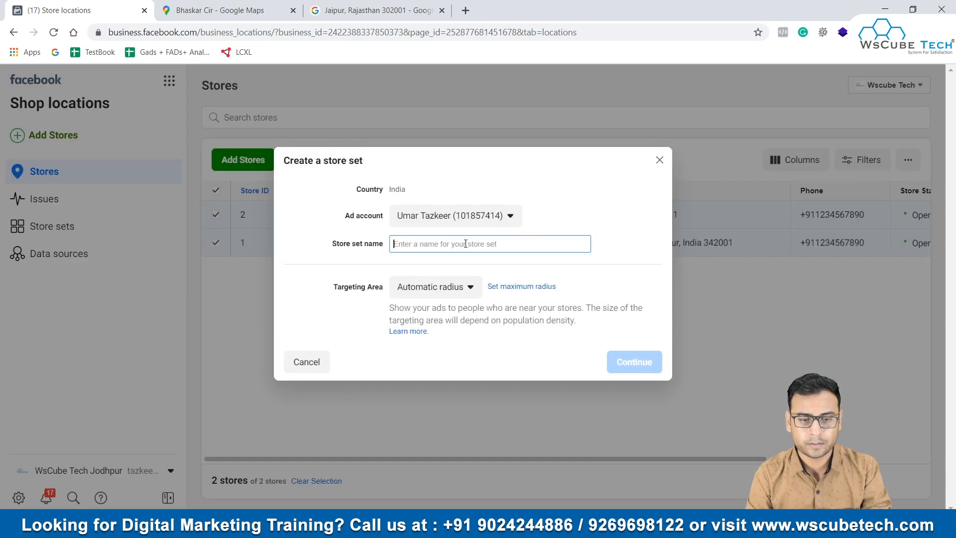
Step: Try a fixed targeting radius of 5 kilometres for the store set and return to the automatic radius
click(452, 293)
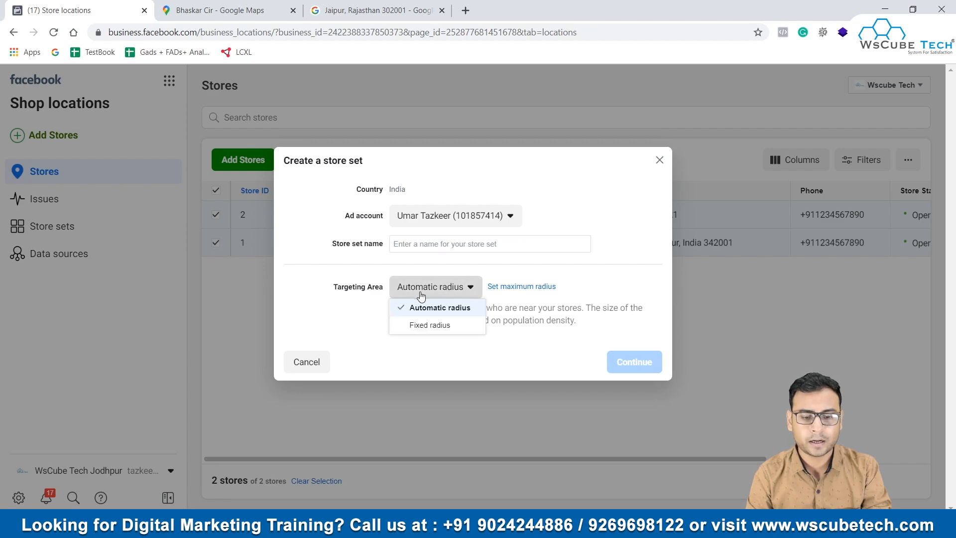
click(432, 324)
click(406, 292)
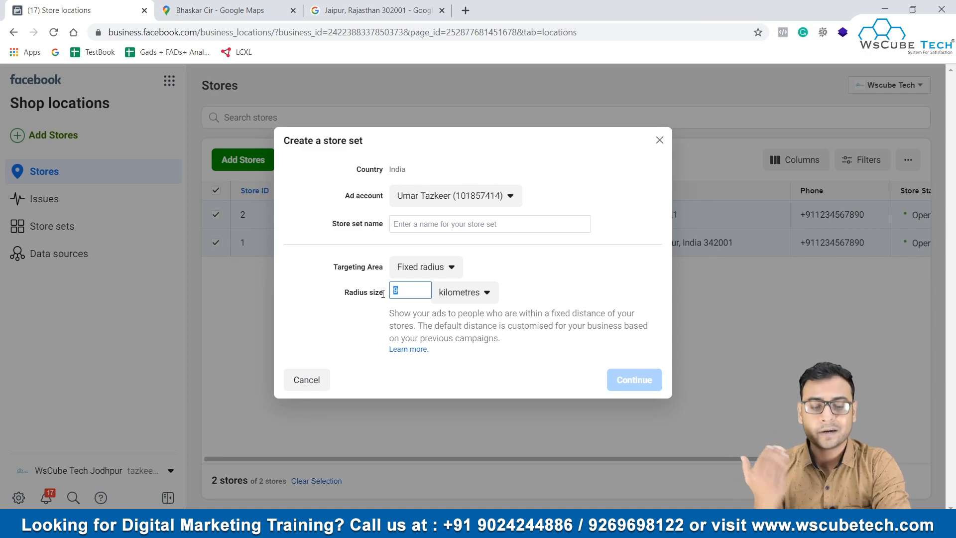
click(463, 293)
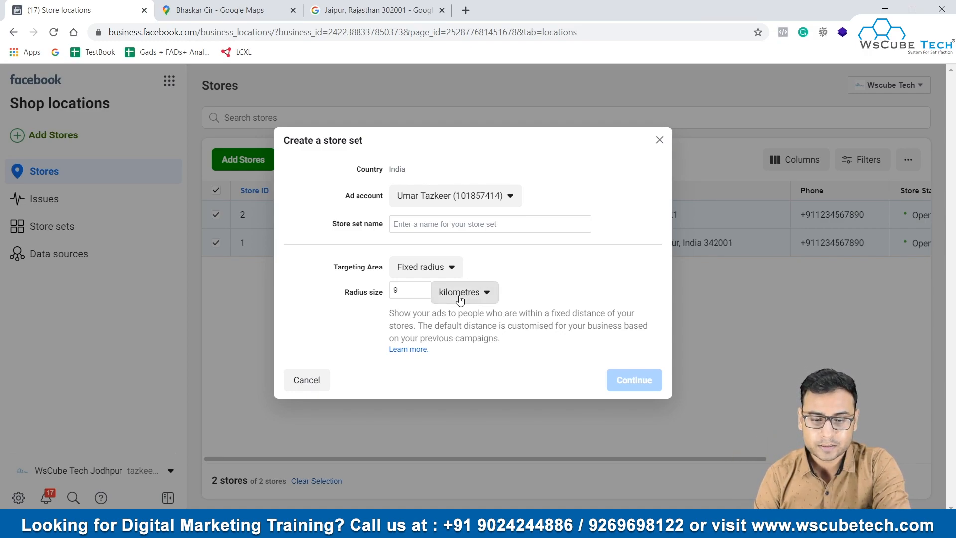
click(415, 296)
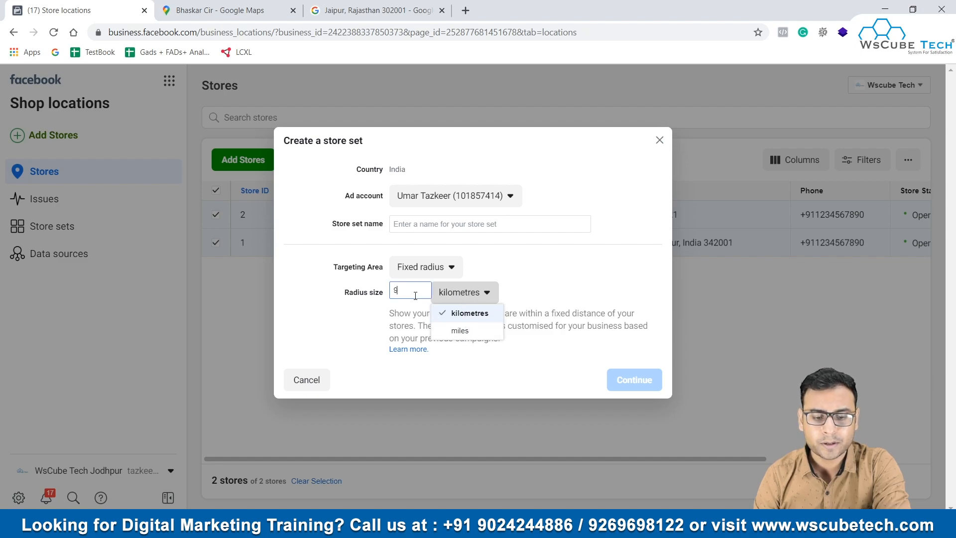
click(452, 265)
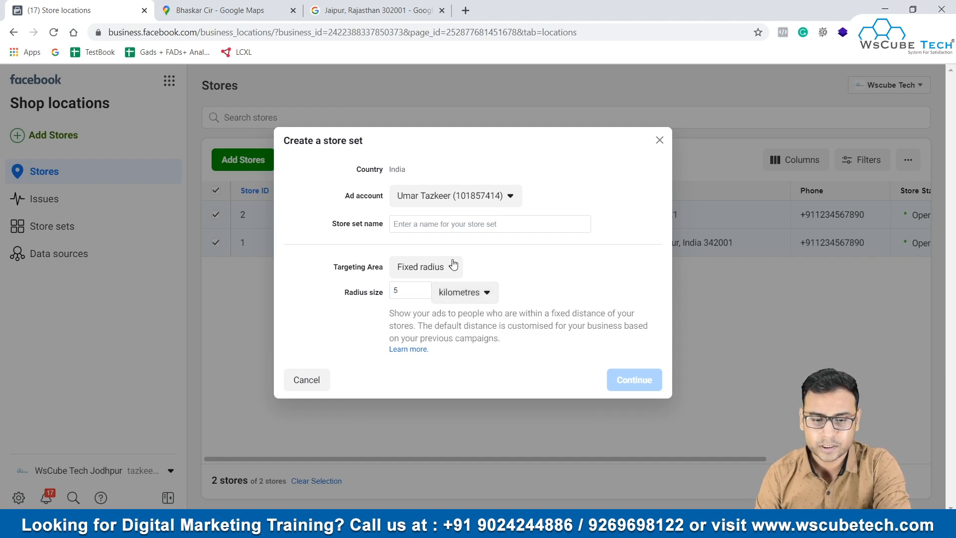
click(452, 265)
click(445, 285)
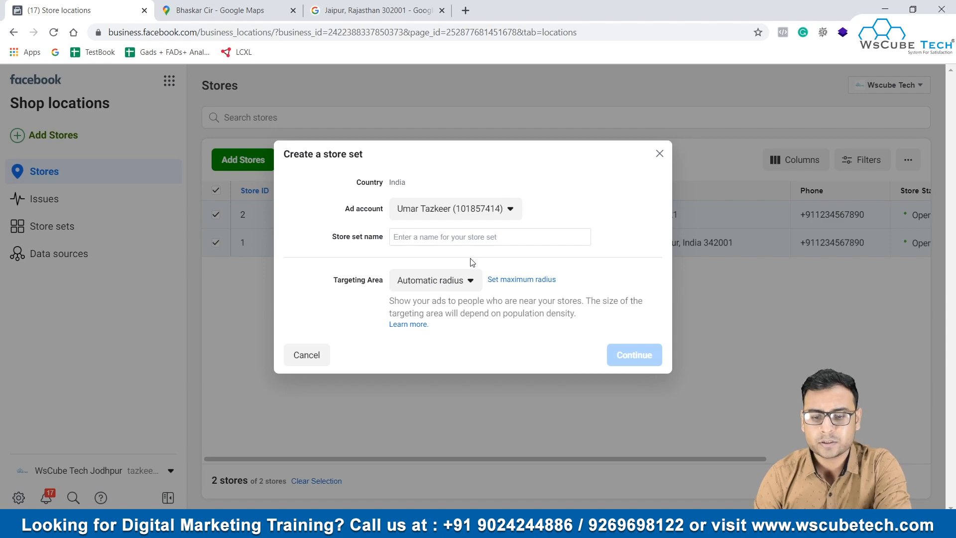
Step: Try a maximum radius of 4 kilometres on the automatic targeting area and cancel the store set
click(536, 279)
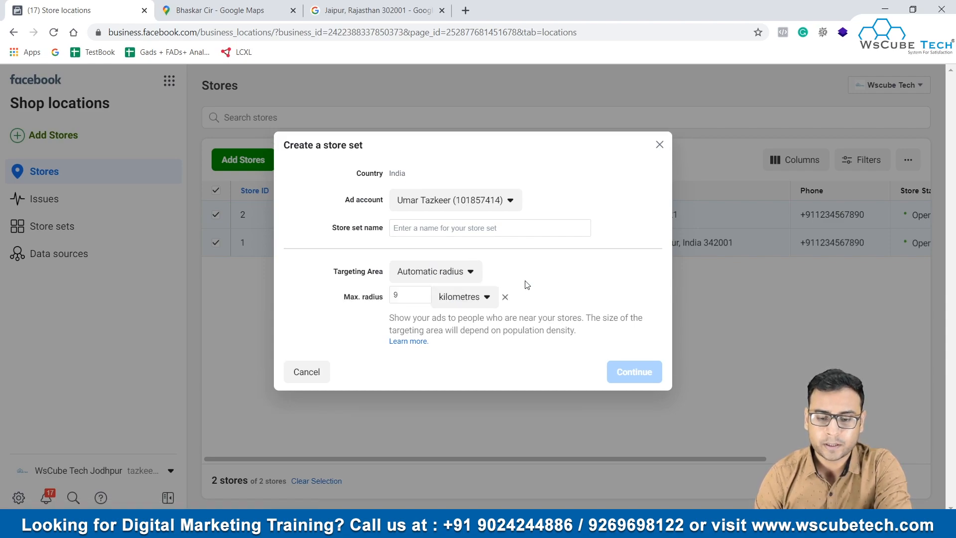
click(404, 298)
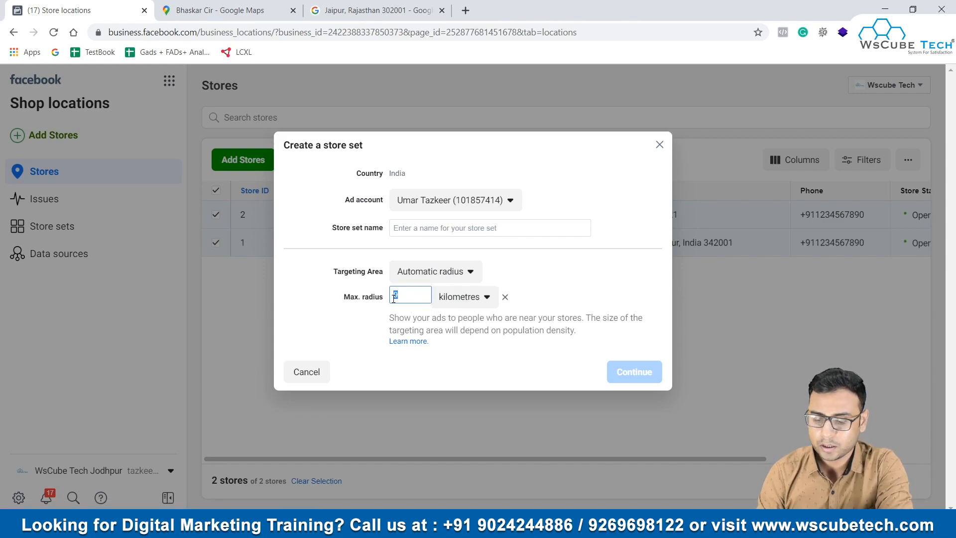
text(4)
click(568, 299)
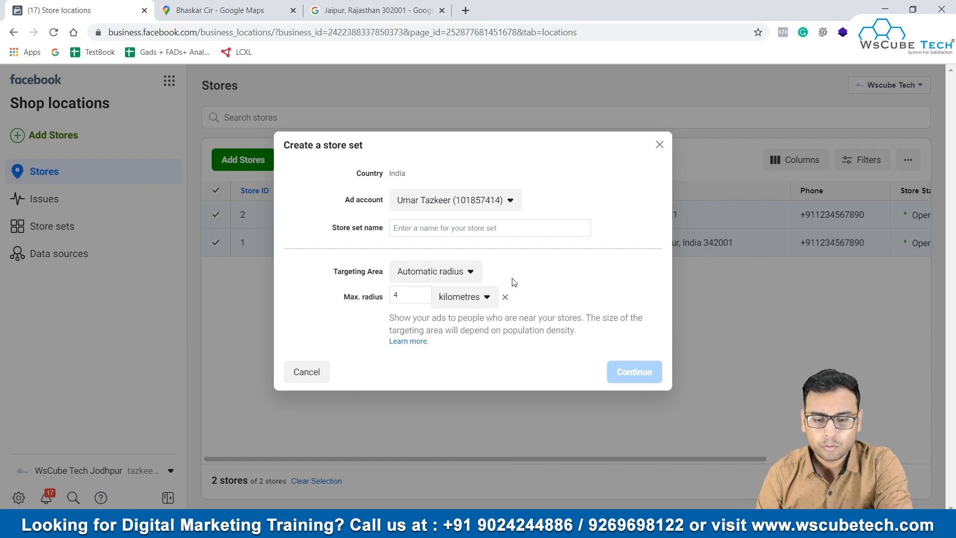
click(306, 371)
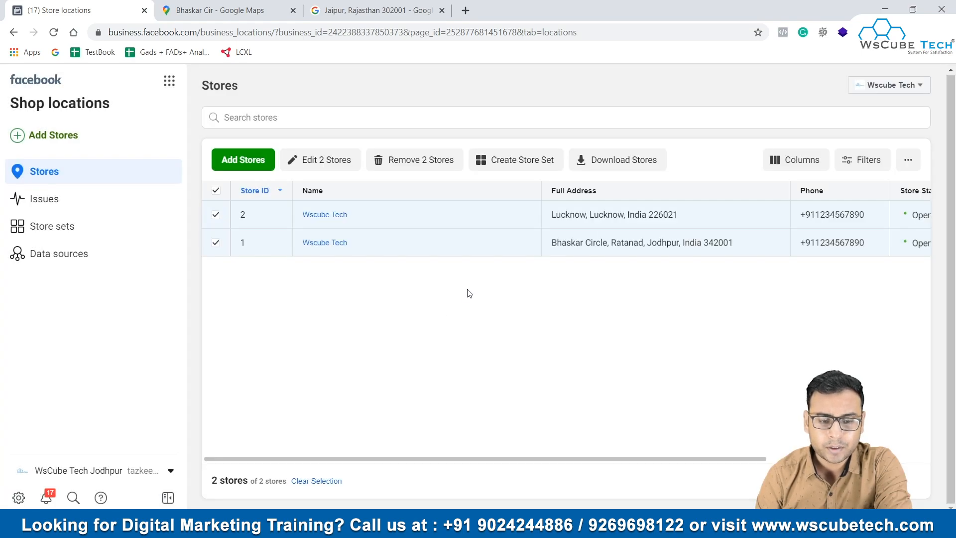
Step: Create a store set named Store Set containing only the Lucknow store, with the automatic targeting radius
click(216, 242)
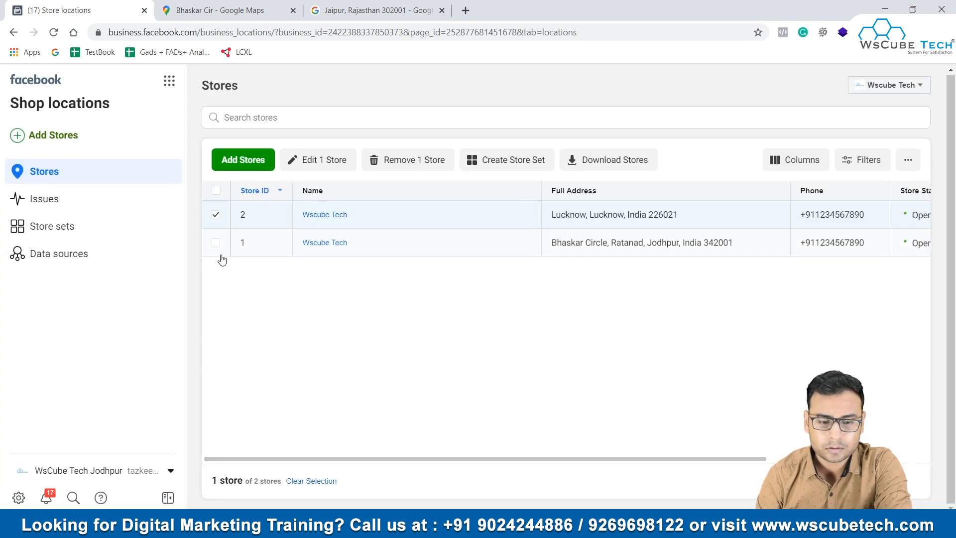
click(547, 164)
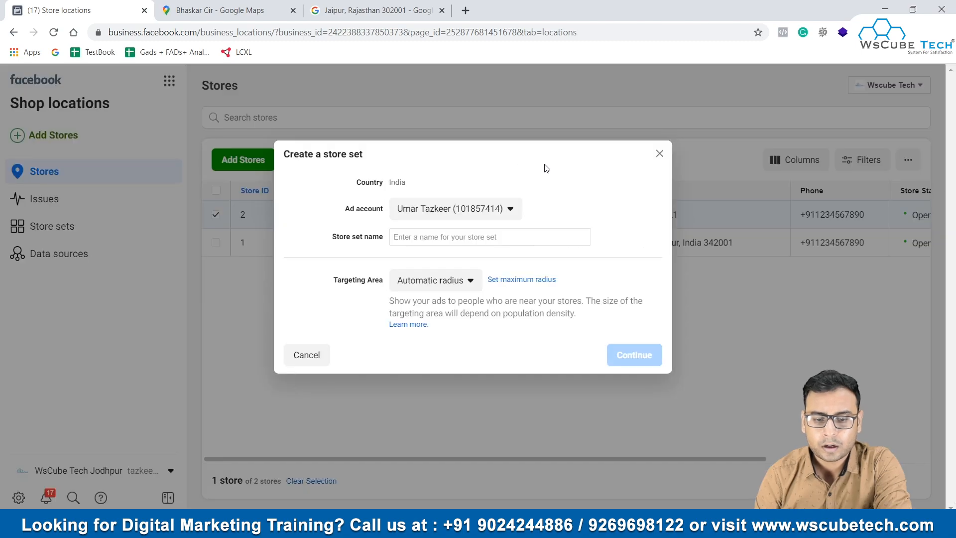
click(492, 240)
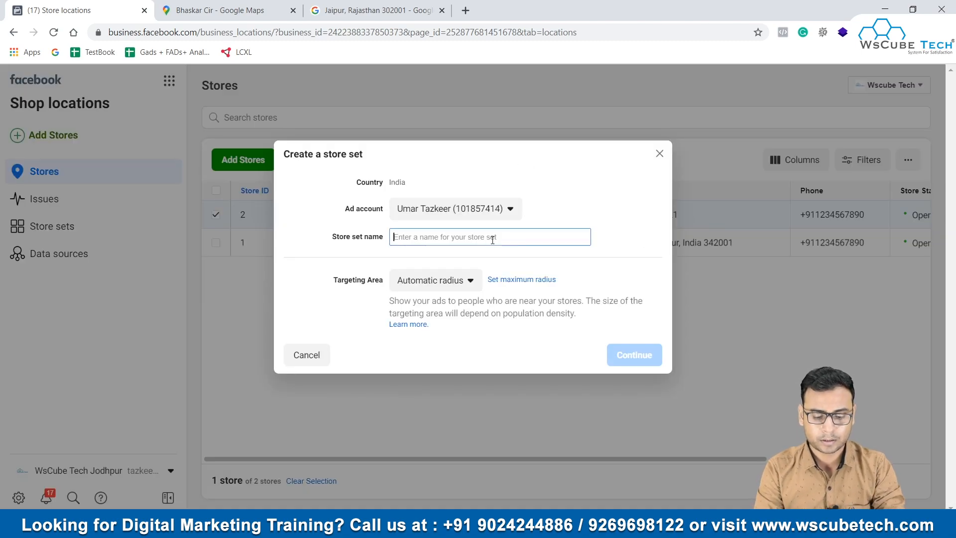
text(Loc)
key(BackSpace)
key(BackSpace)
key(BackSpace)
text(Store Set)
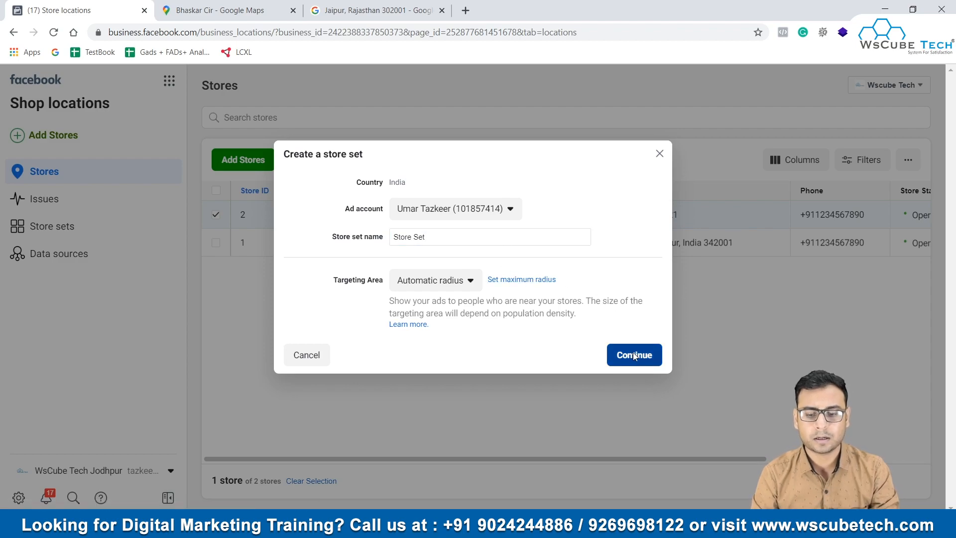
click(634, 354)
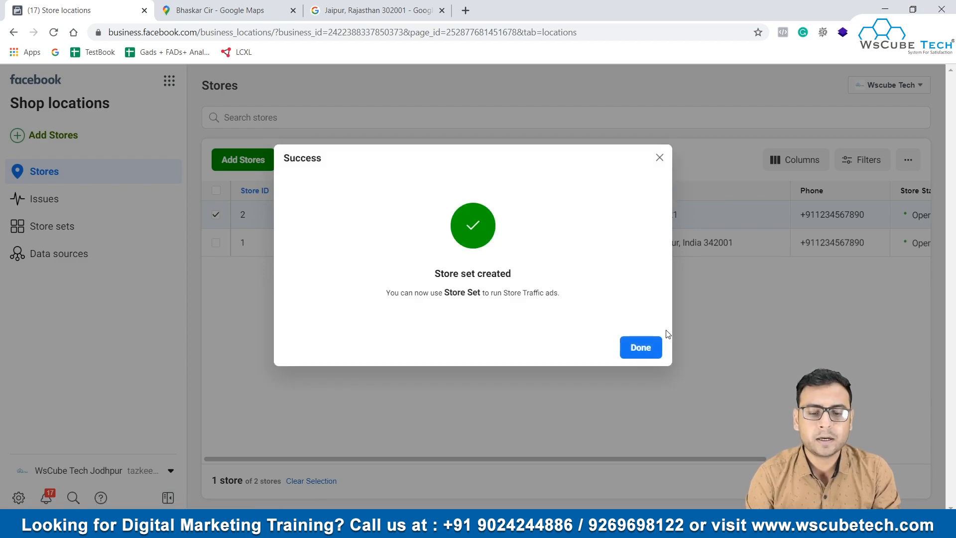
click(646, 347)
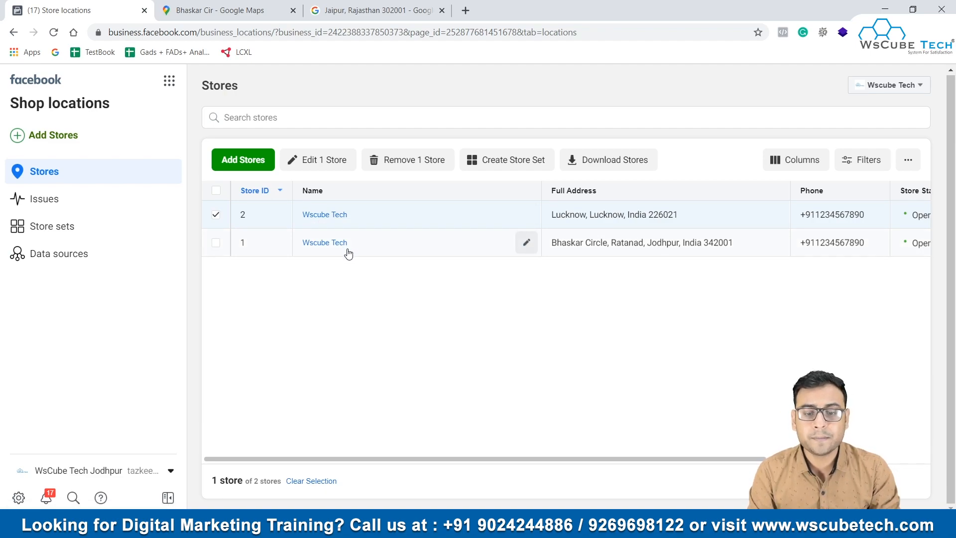
Step: View the list of store sets and switch to Ads Manager
click(108, 228)
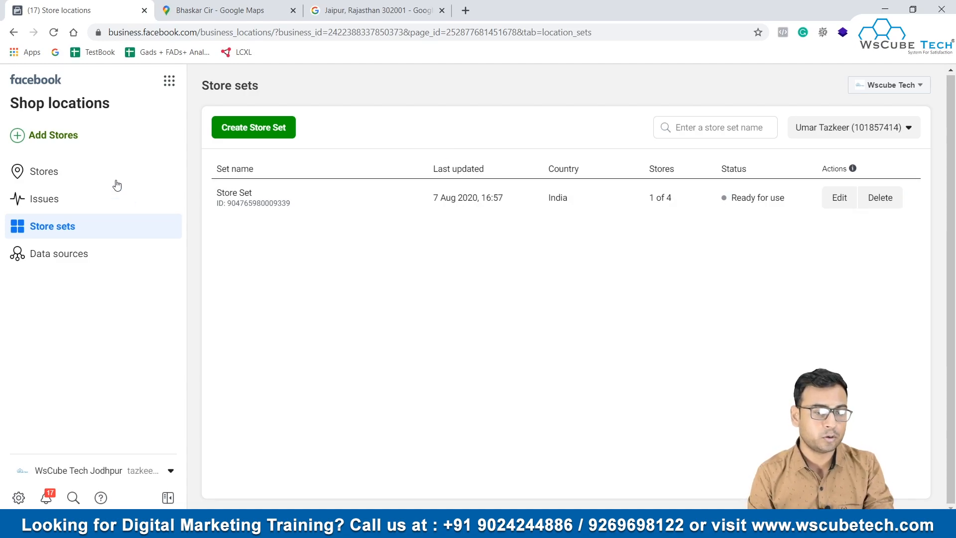
click(169, 80)
click(258, 129)
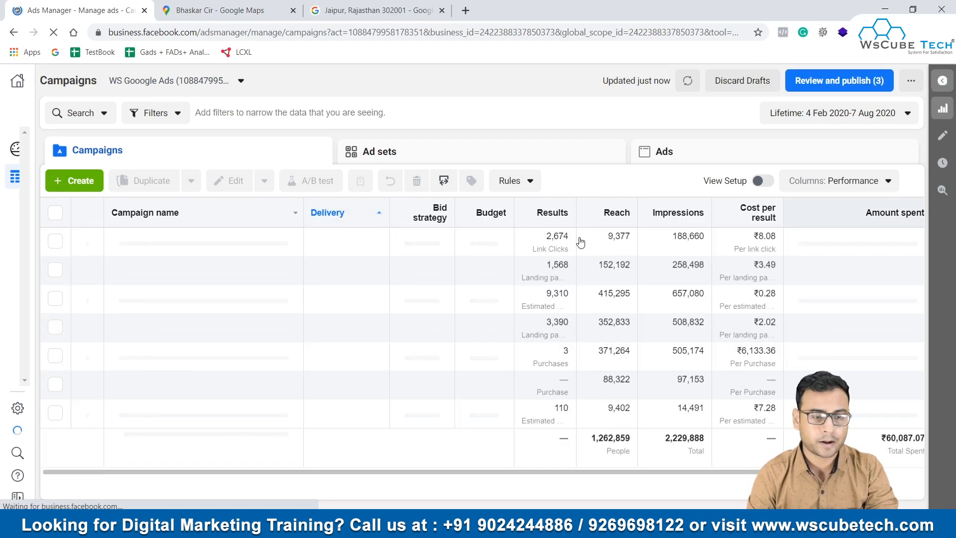
Step: Create a new campaign with the Store Traffic objective, keep its default name and continue to the ad set
click(81, 181)
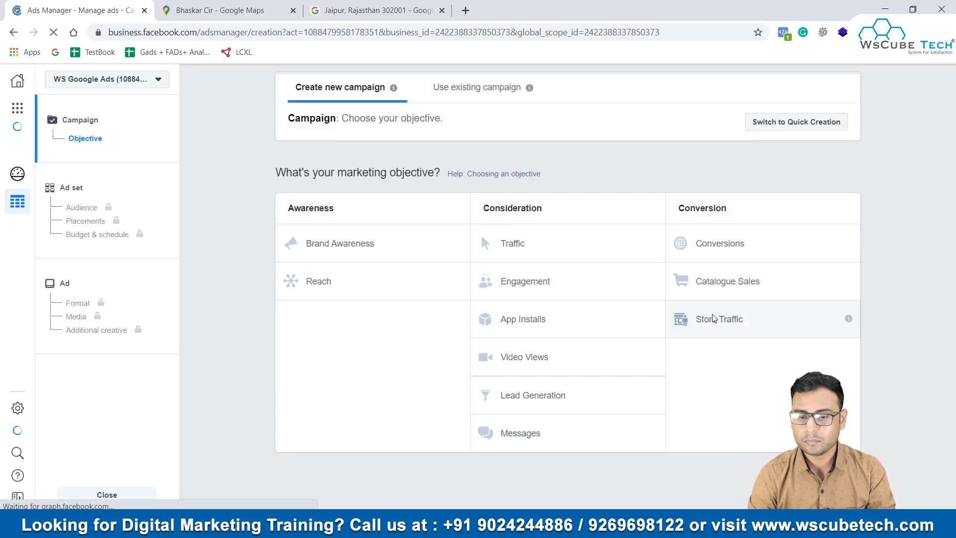
click(714, 318)
scroll(879, 372, down, 1)
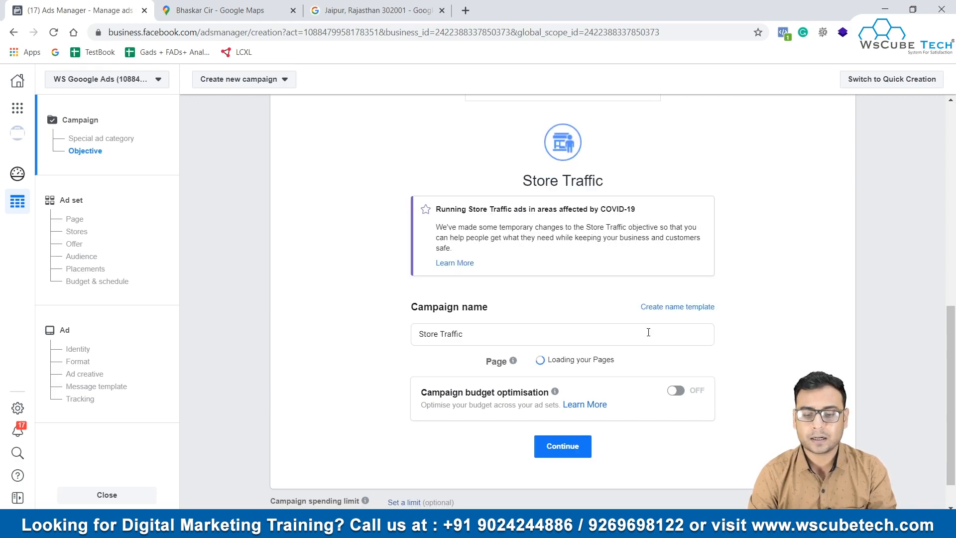
click(580, 456)
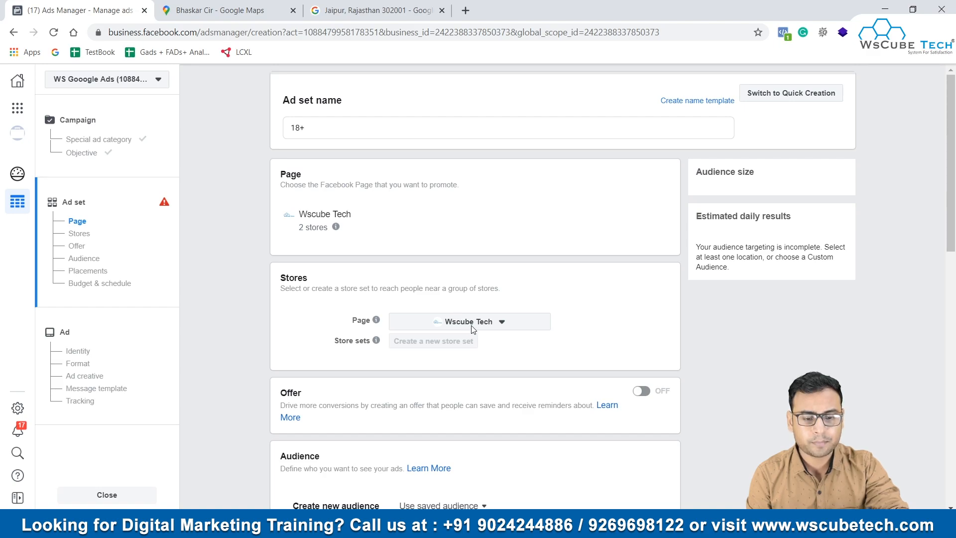
Step: Choose the Wscube Tech page for the ad set's stores and go to the ad level settings
click(468, 323)
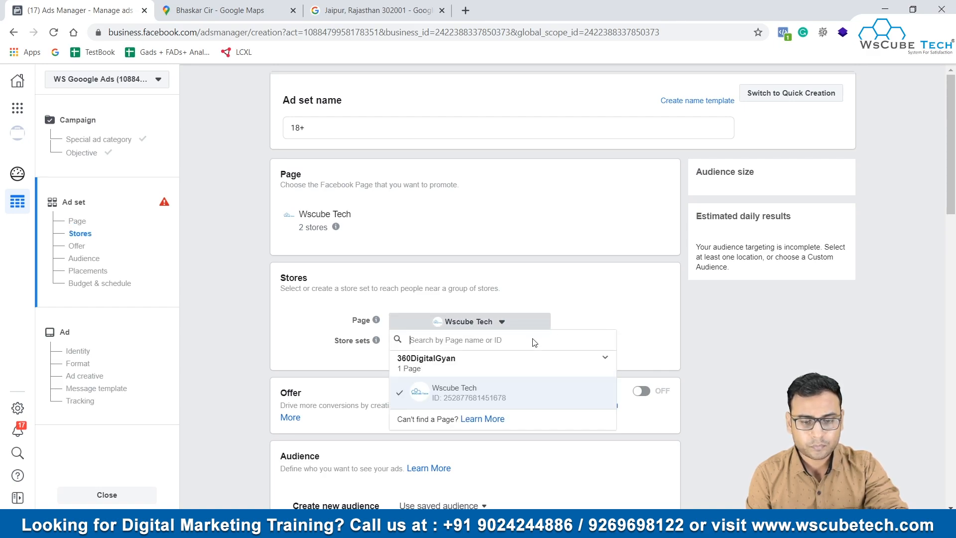
click(468, 390)
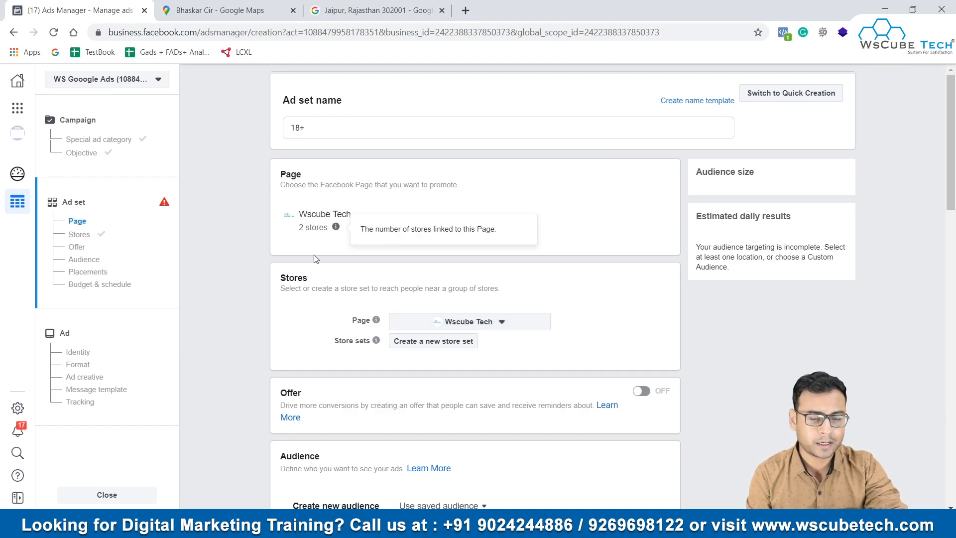
click(137, 335)
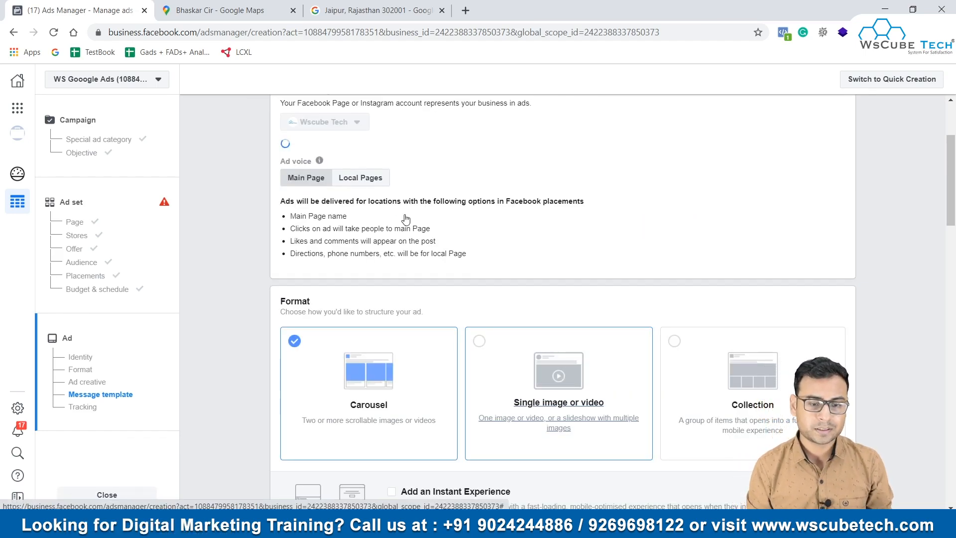
Step: Review the ad's identity, format and carousel creative settings, including the map card and destination, and open the call-to-action options
scroll(518, 204, up, 3)
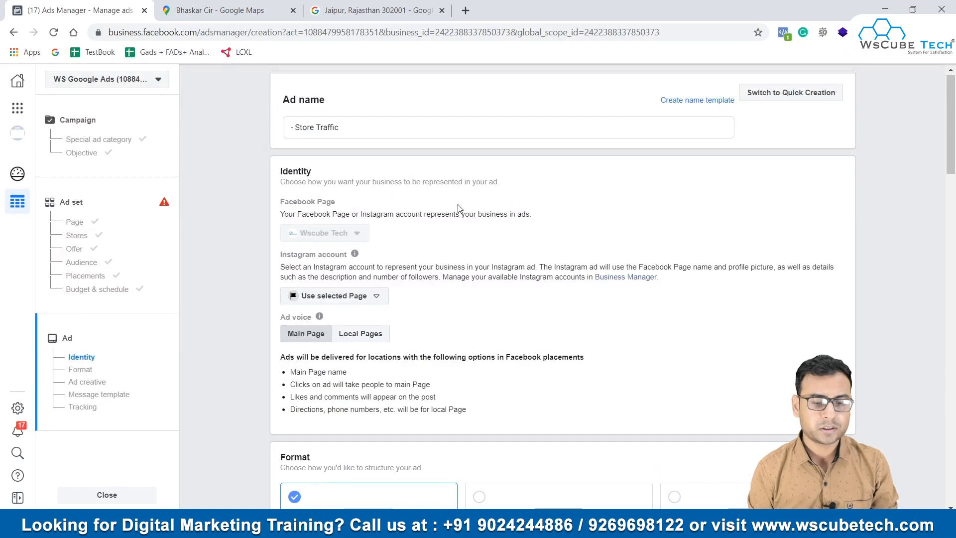
scroll(538, 292, down, 2)
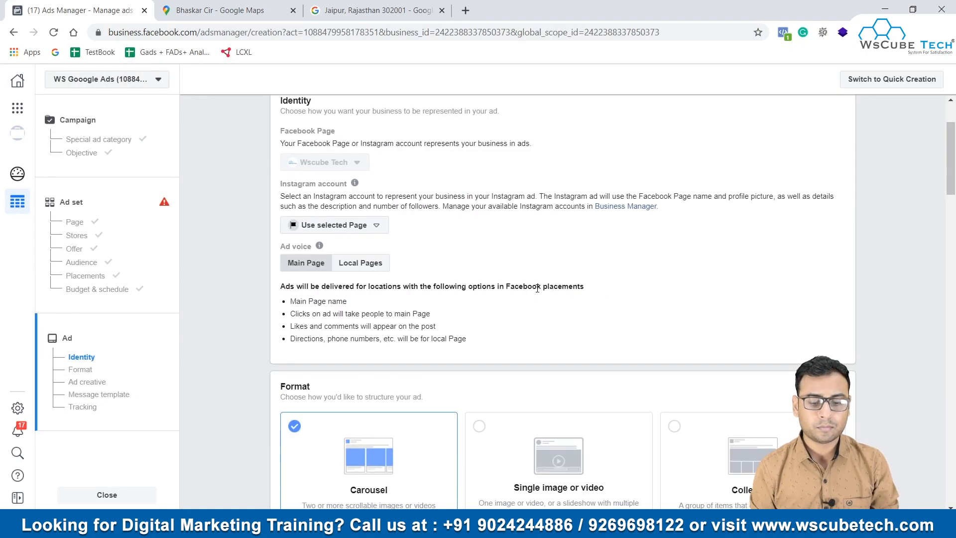
scroll(537, 288, down, 9)
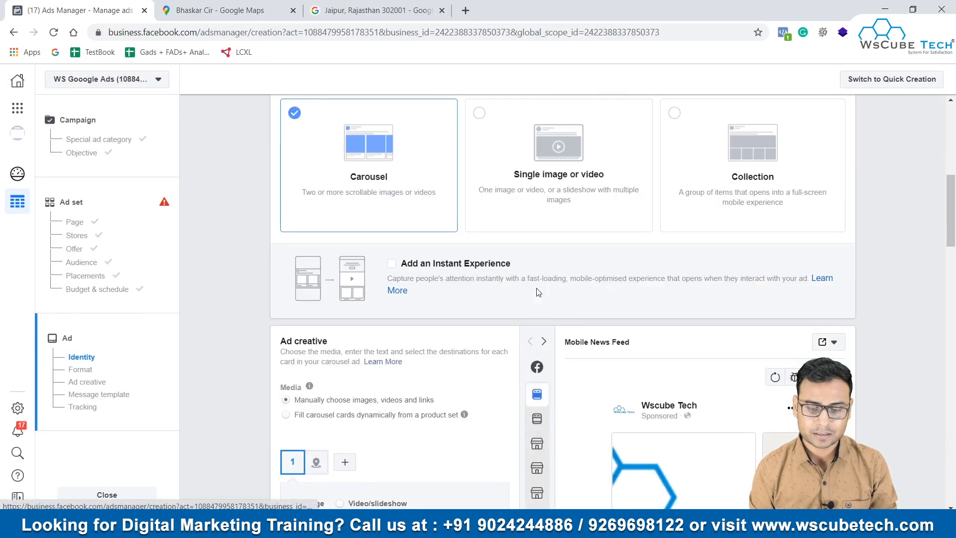
mouse_move(536, 294)
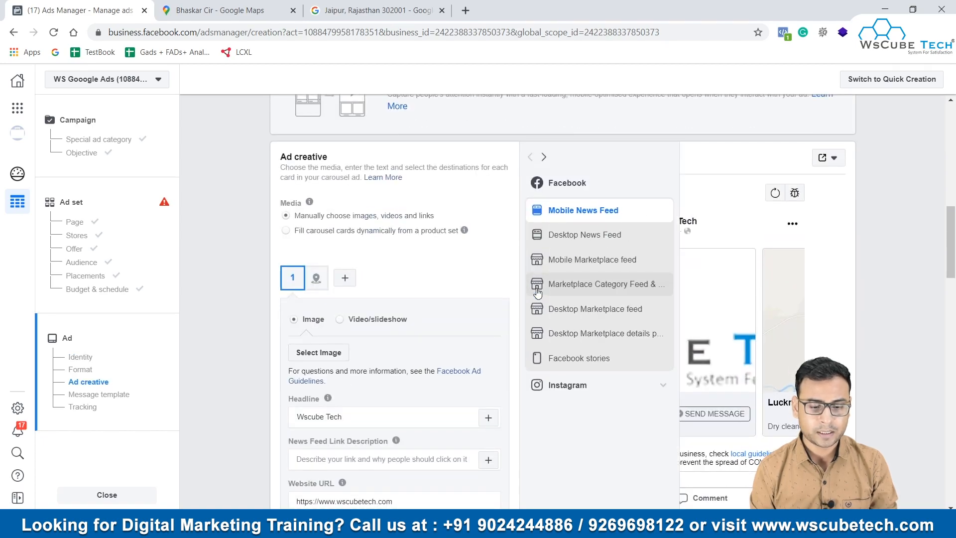
scroll(536, 294, down, 2)
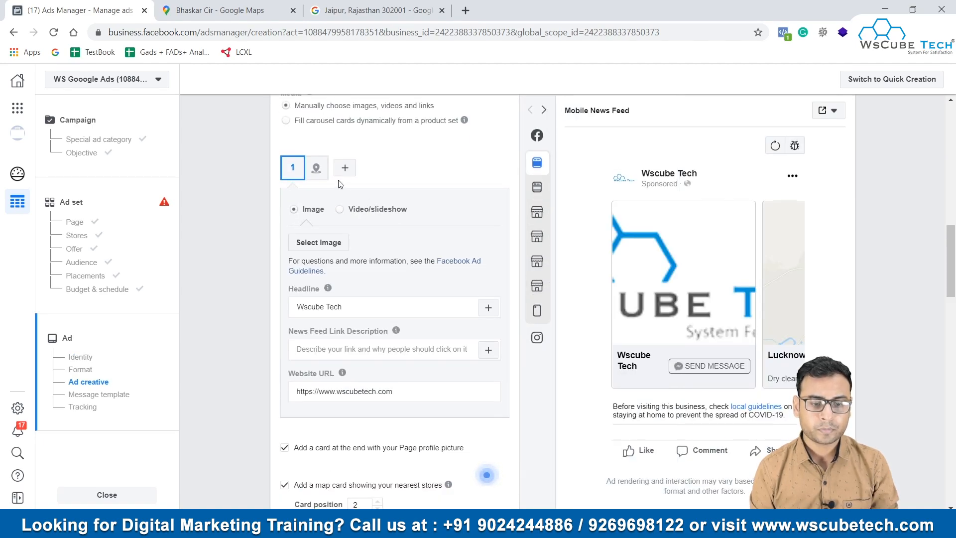
scroll(417, 471, down, 1)
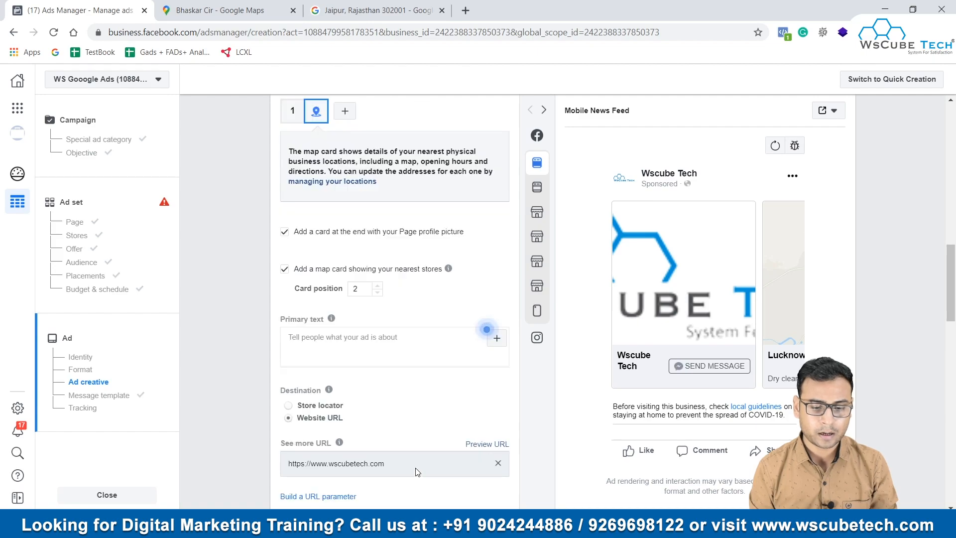
scroll(417, 472, down, 2)
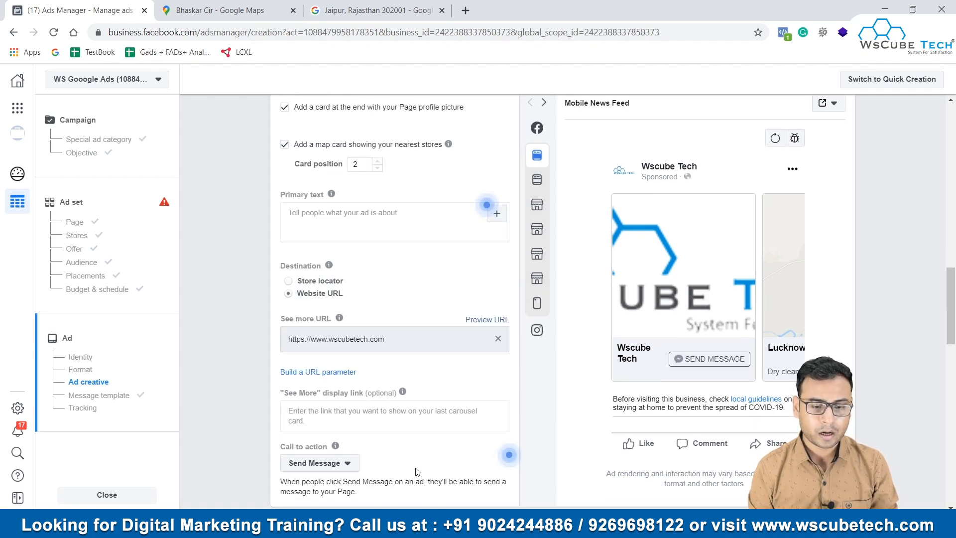
click(316, 463)
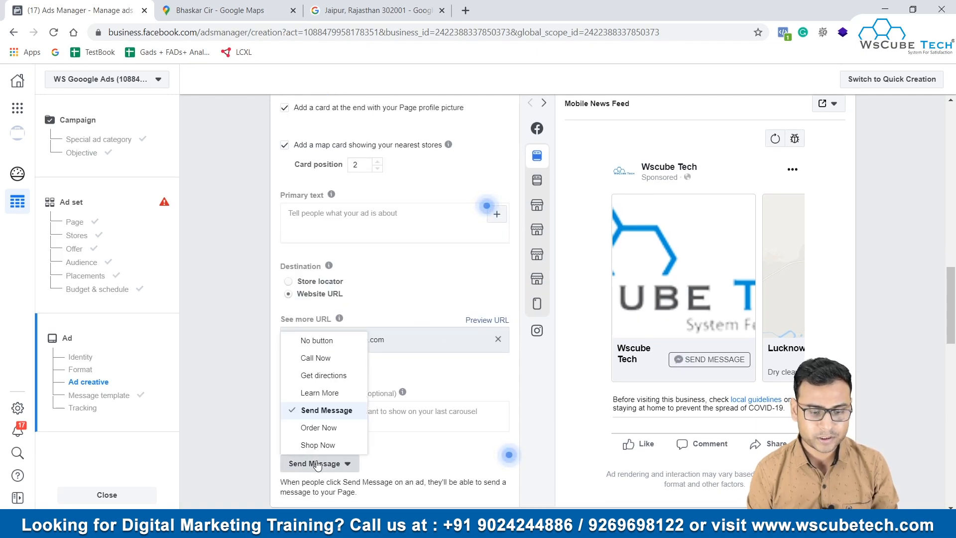